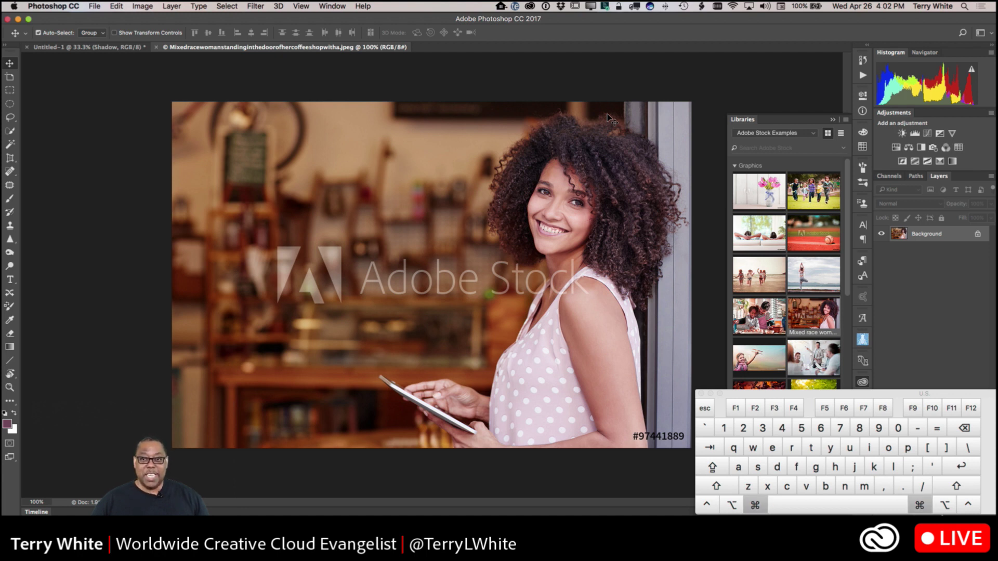
key("super")
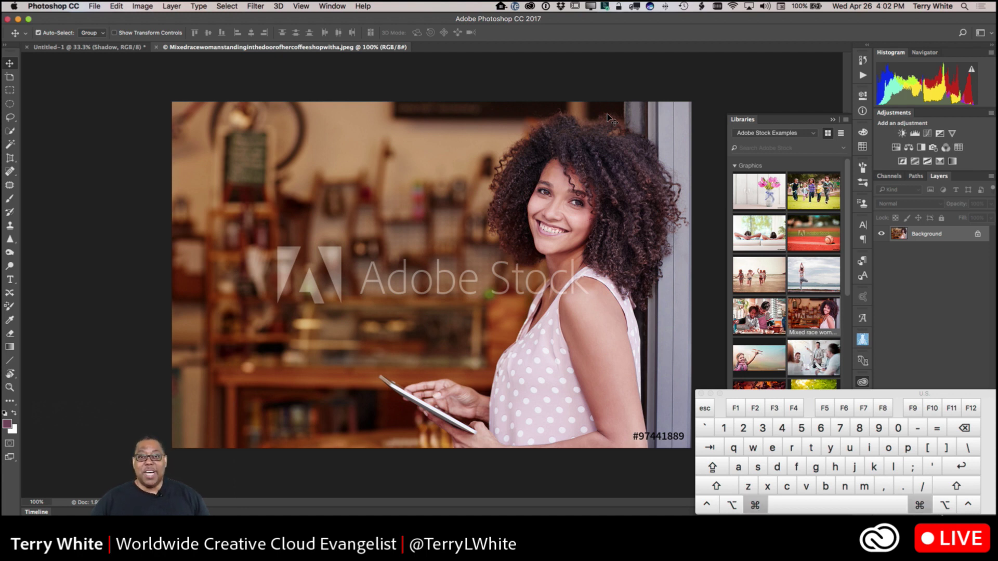
key("super")
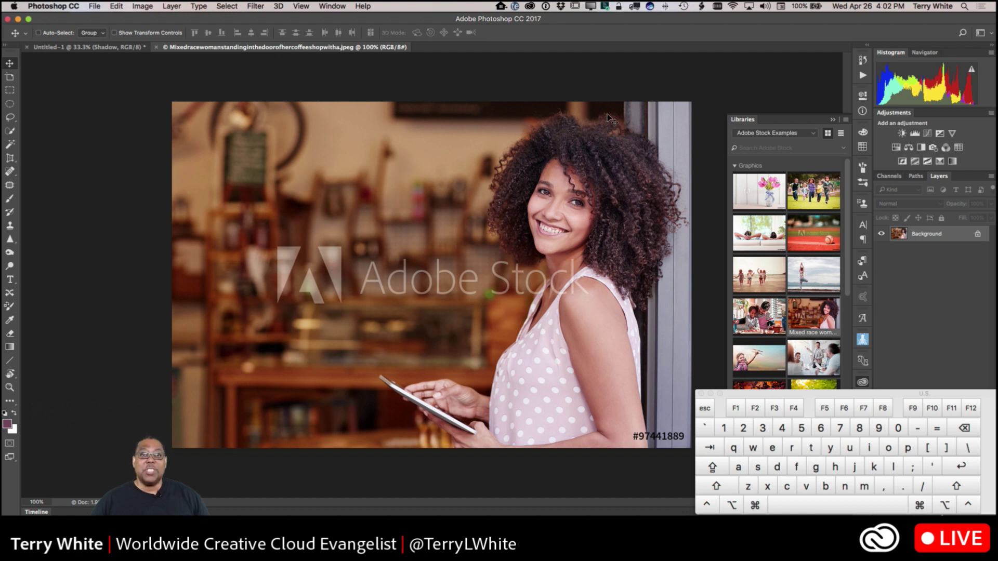
key("super")
key("super")
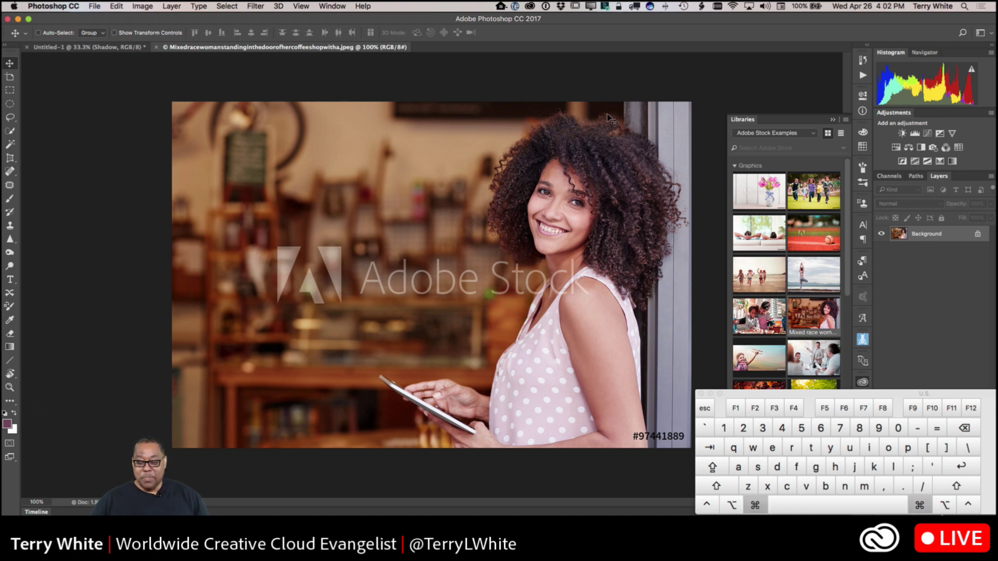
key("alt")
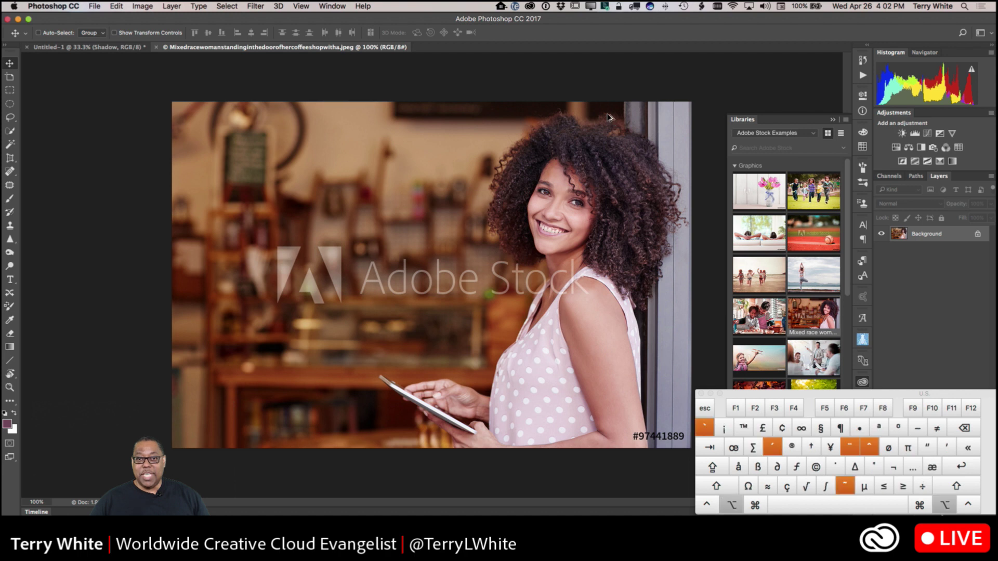
key("alt")
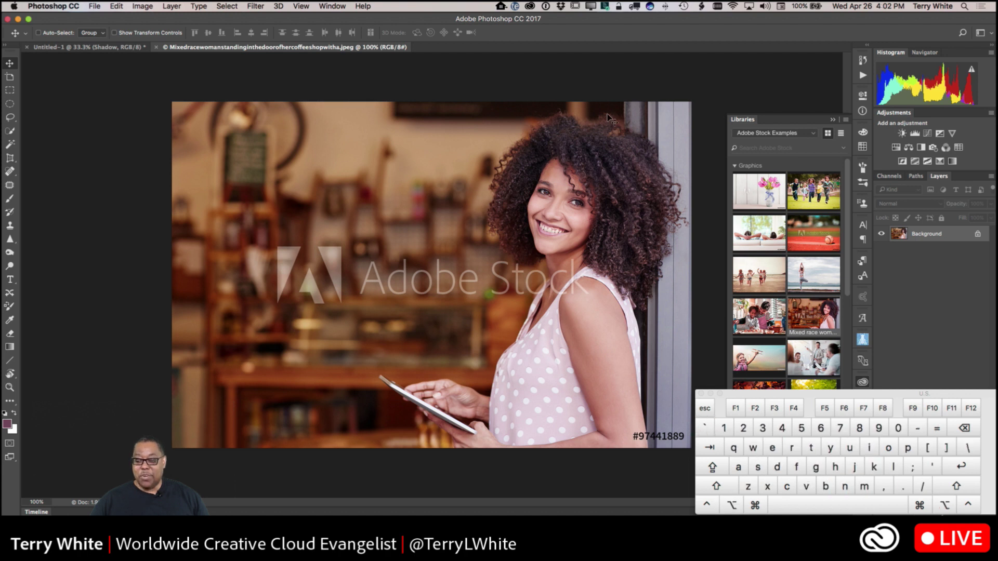
key("alt")
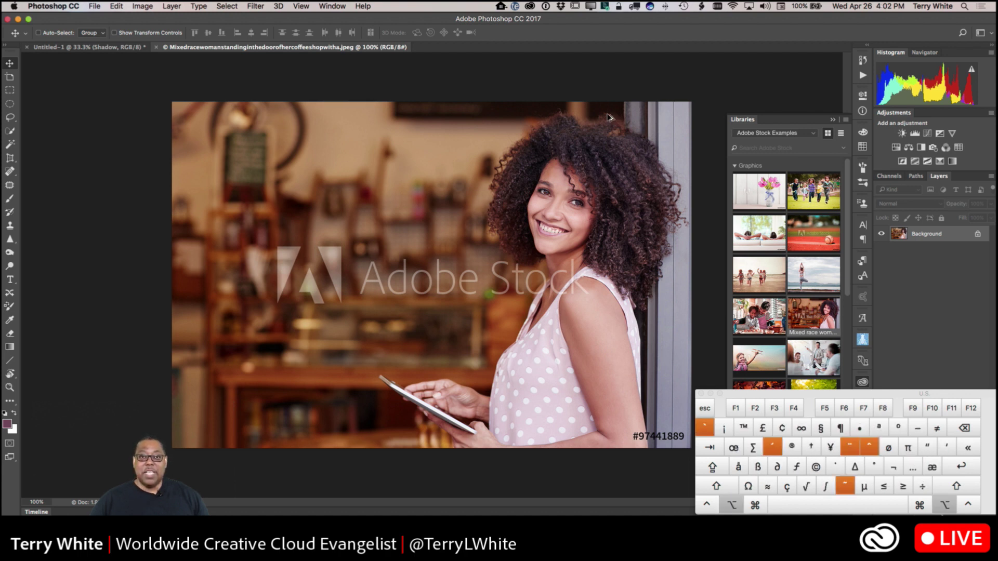
key("alt")
key("alt")
key("alt")
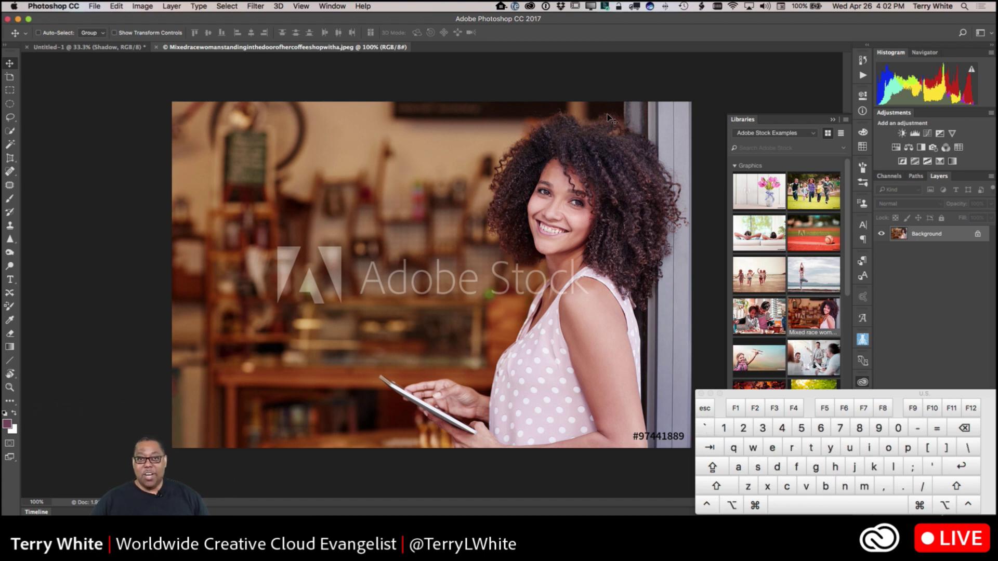
key("alt")
key("super")
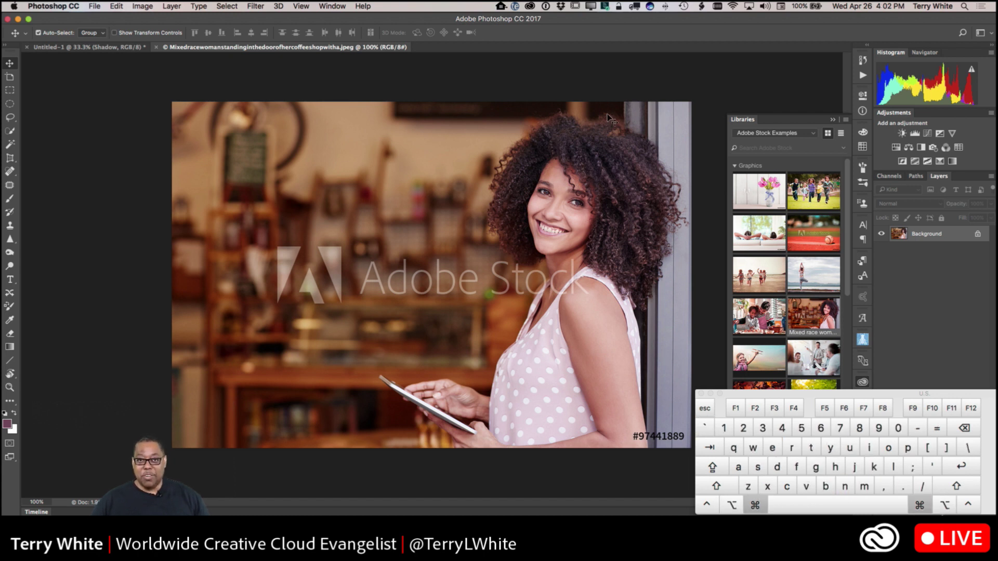
key("alt")
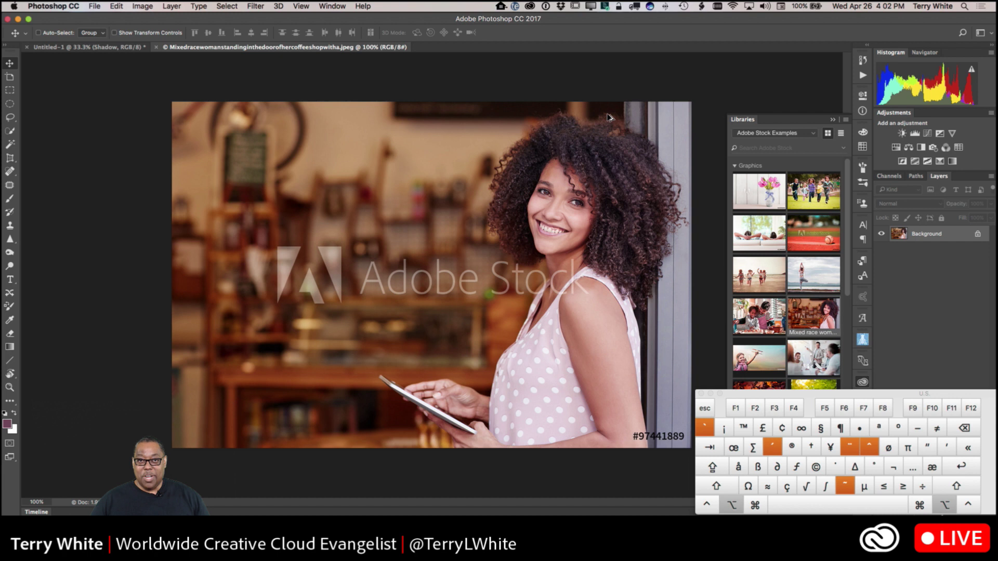
key("super")
key("alt")
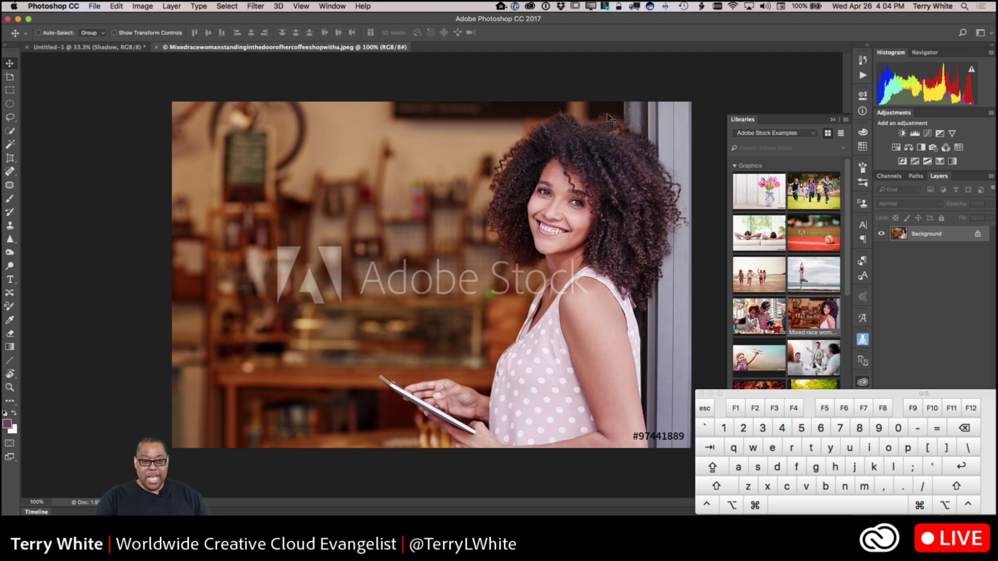
View the general preferences in Photoshop and in Illustrator, dismissing each dialog without changes.
key("super+k")
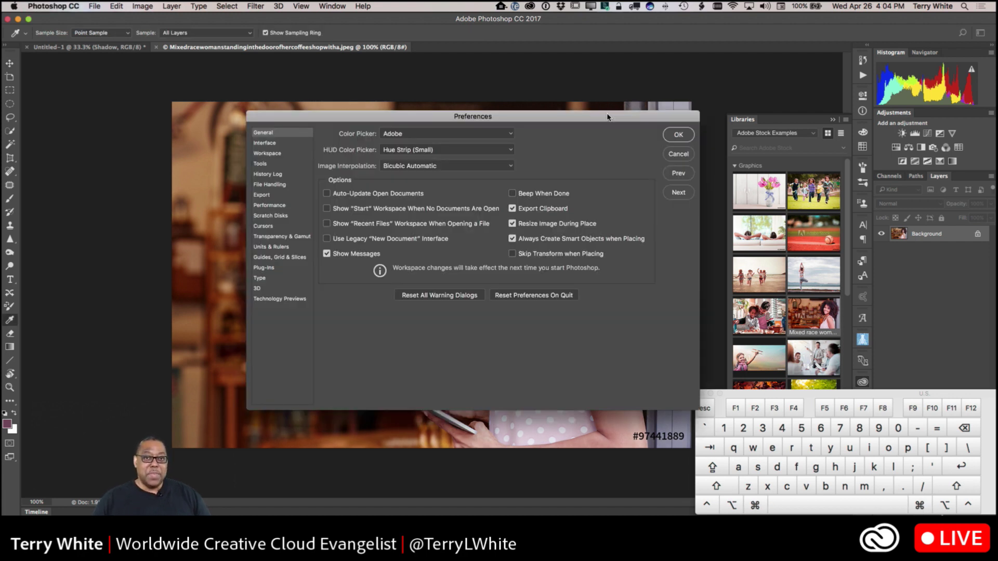
key("Escape")
key("super+Tab")
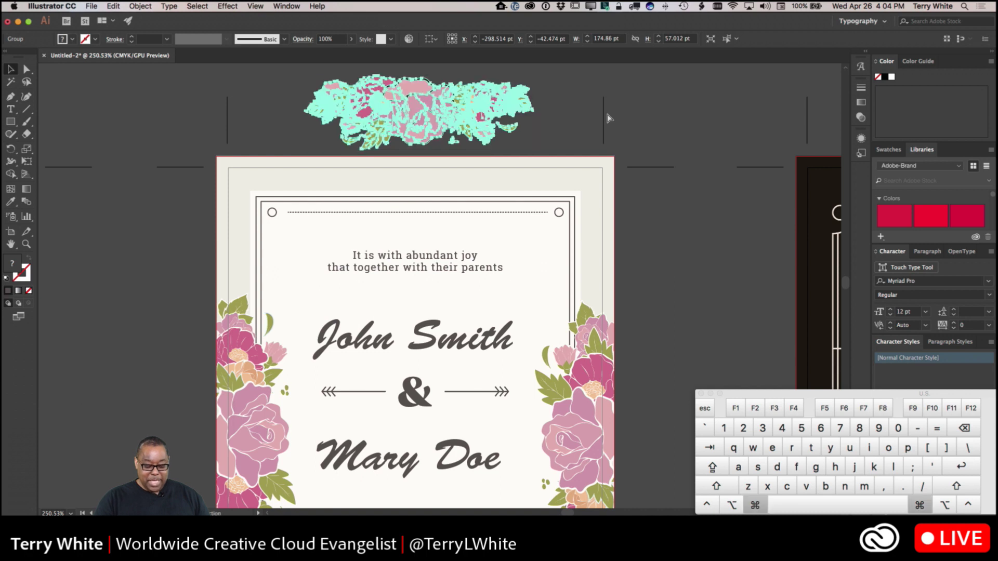
key("super+k")
key("Escape")
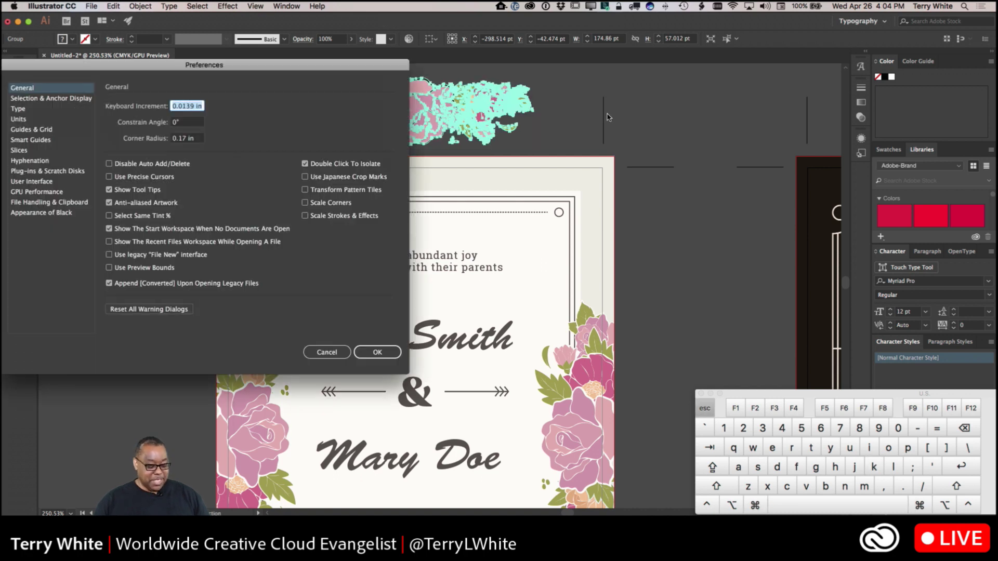
Switch to InDesign and view its general preferences, closing the dialog without changes.
key("super+Tab")
key("super+Tab")
key("super+Tab")
key("super+Tab")
key("super+Tab")
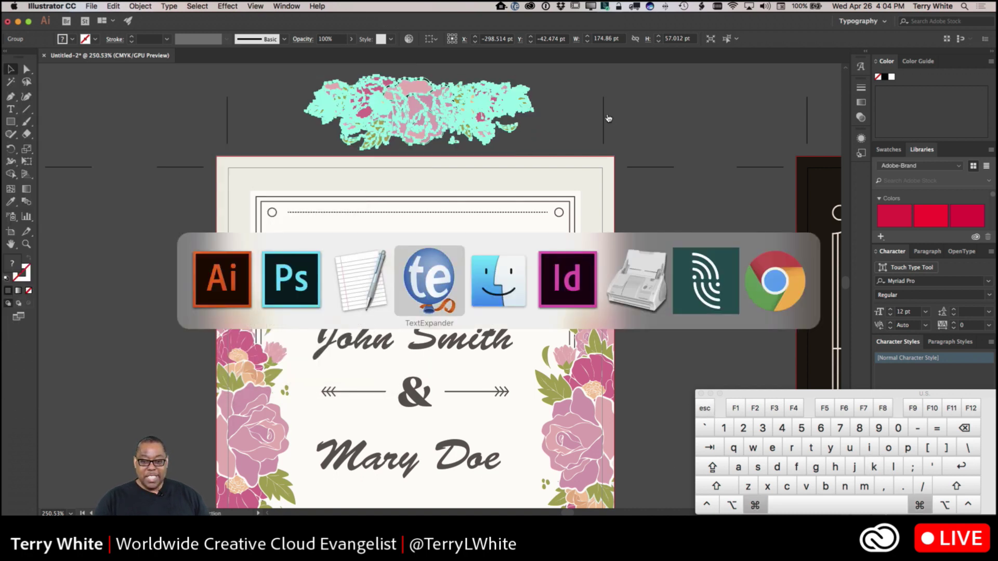
key("super+k")
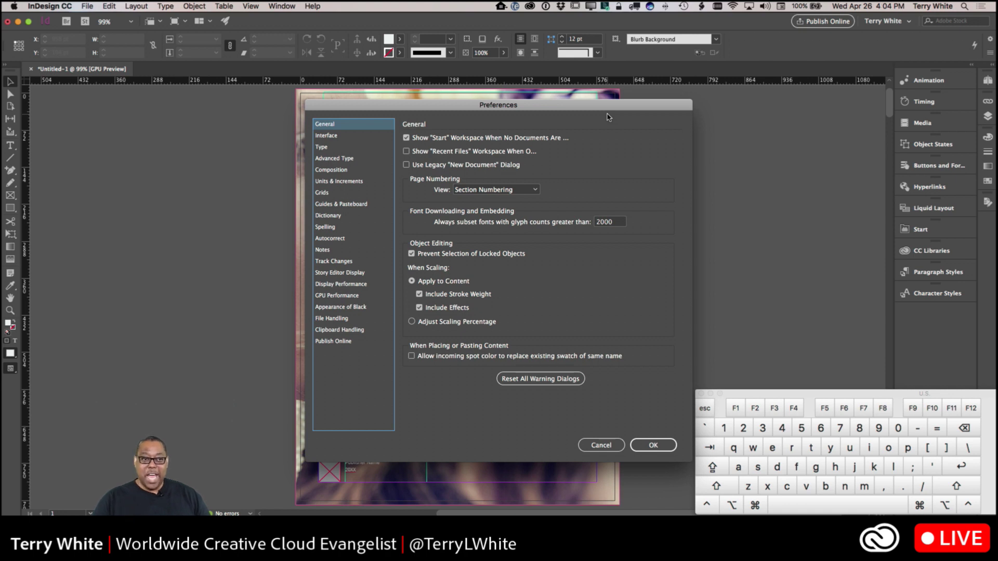
key("Escape")
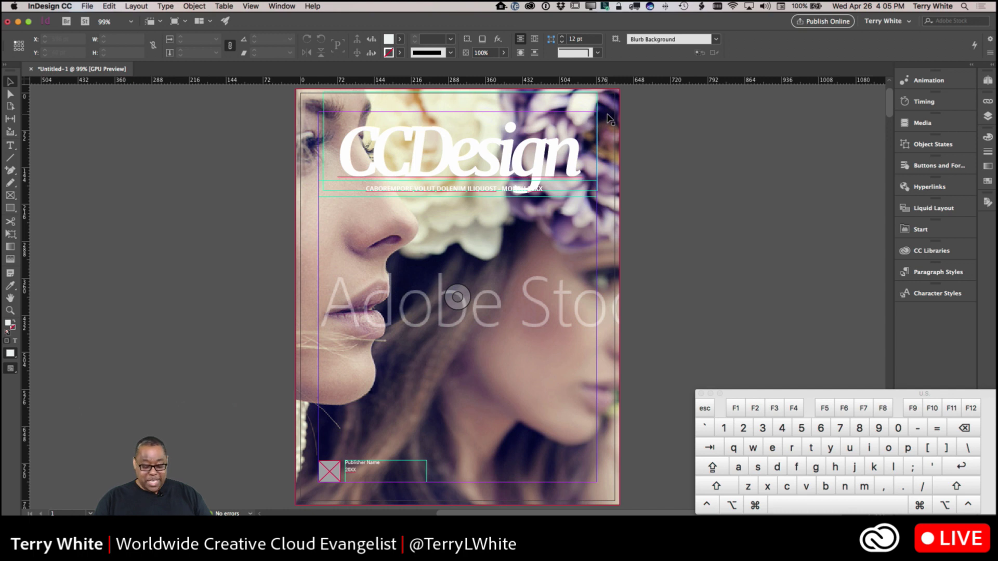
key("super+k")
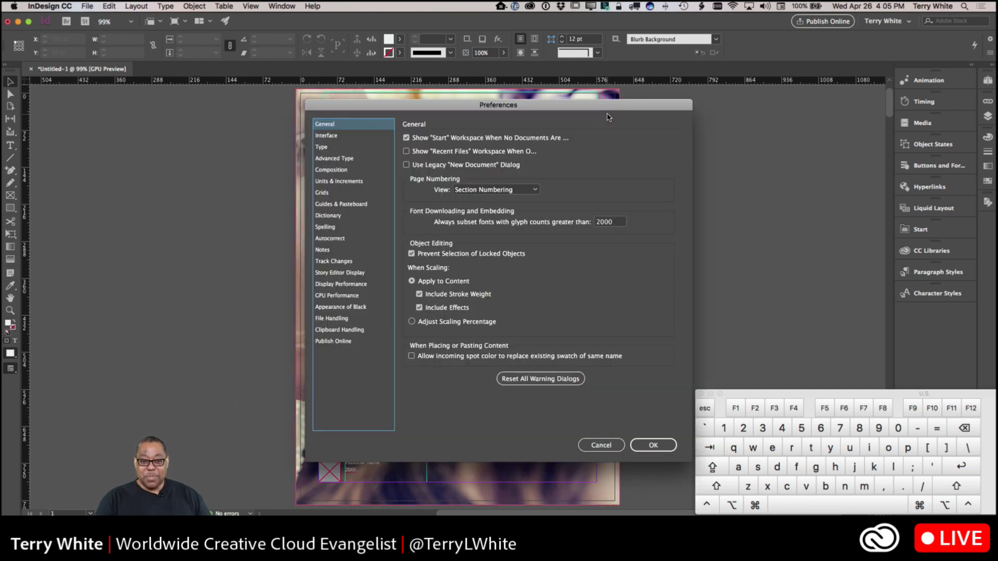
key("Escape")
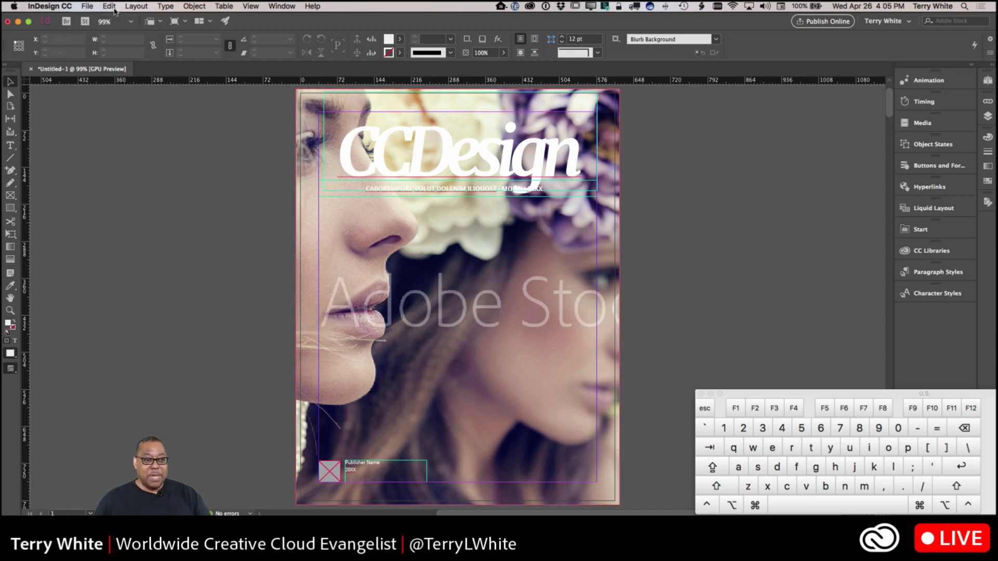
Open InDesign's keyboard shortcut editor and list the commands of the File Menu and Edit Menu product areas.
left_click(114, 8)
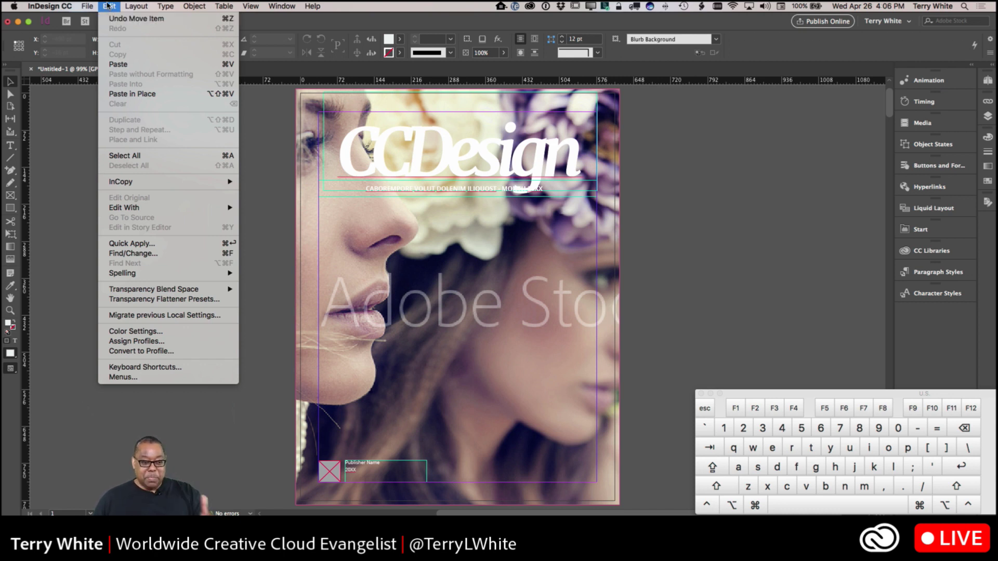
left_click(149, 368)
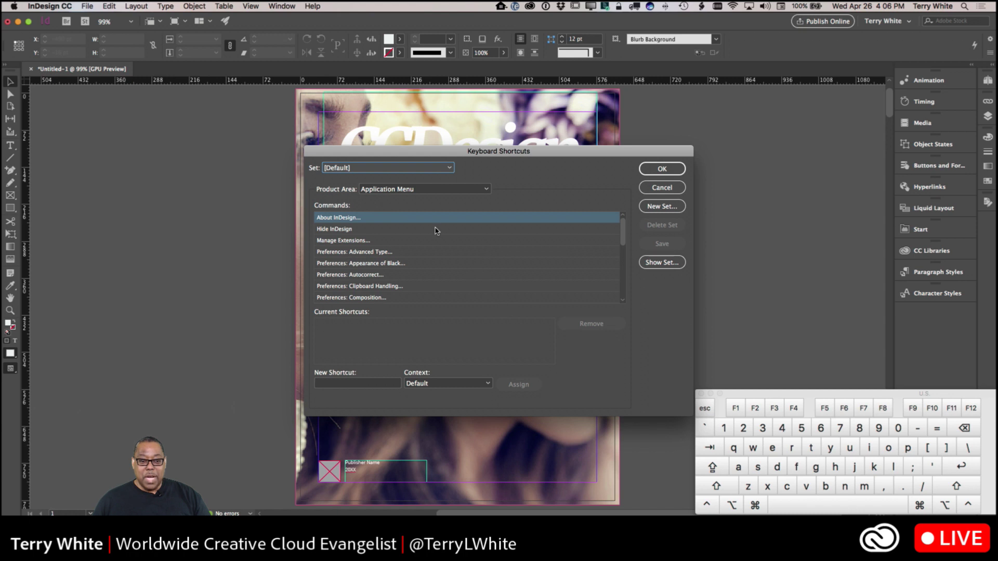
left_click(430, 190)
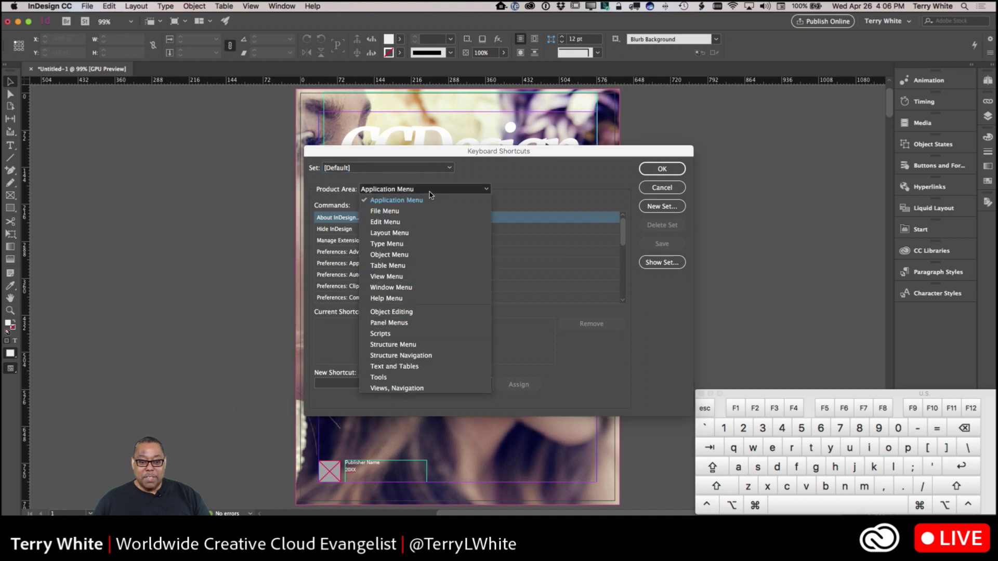
left_click(425, 212)
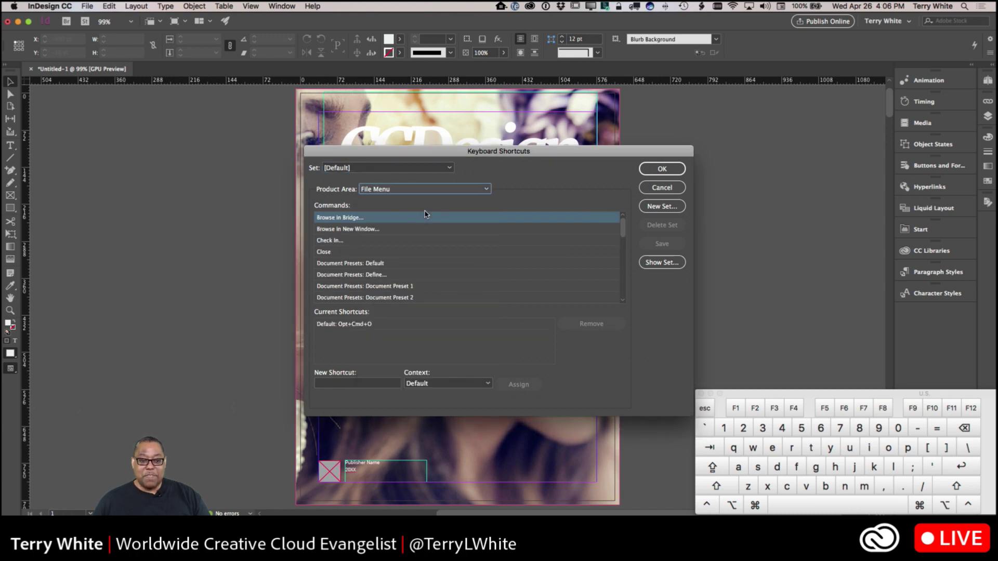
left_click(428, 190)
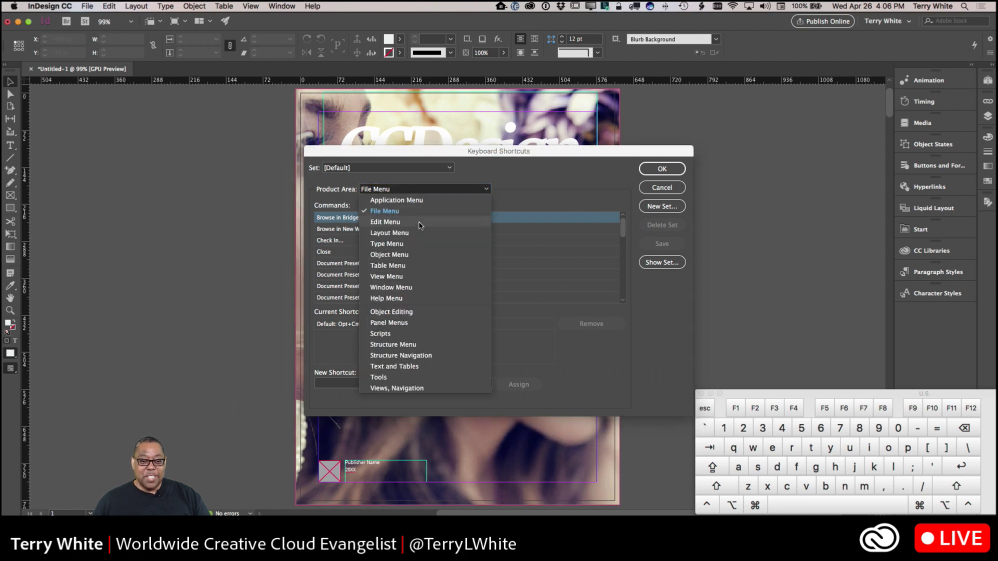
left_click(420, 222)
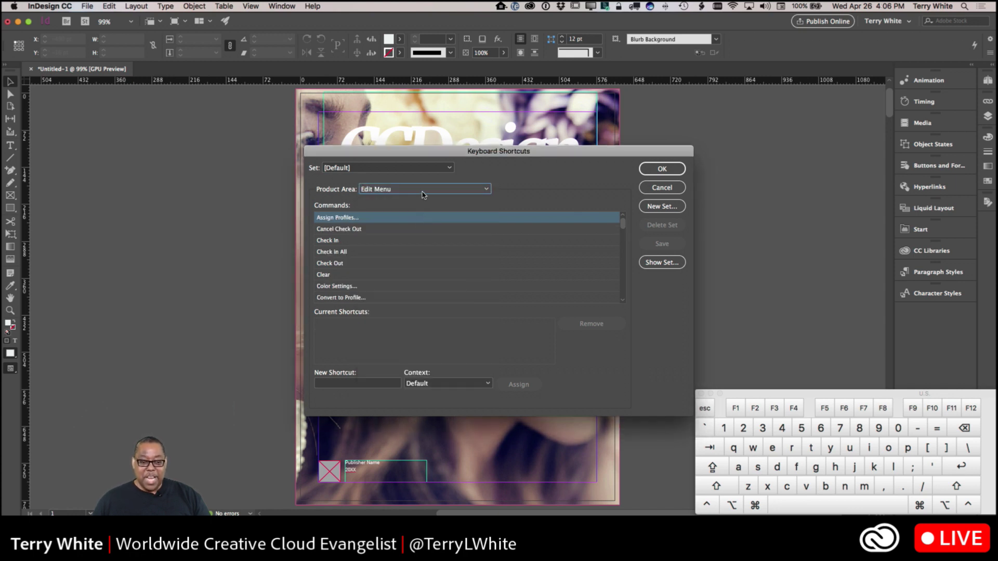
Look up the current shortcuts of the Check In, Find Next and Find/Change commands.
left_click(400, 241)
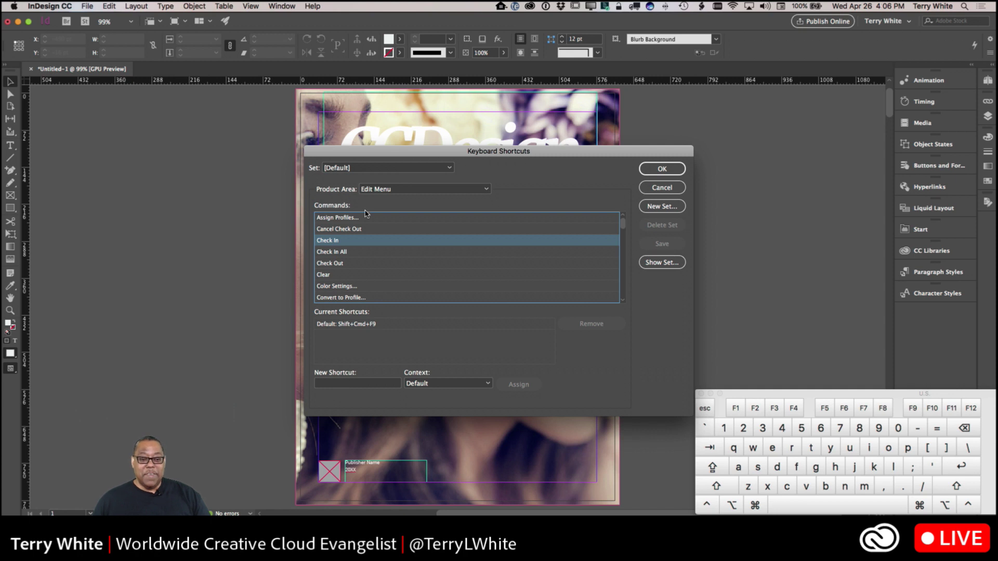
scroll(366, 224, "down", 5)
scroll(364, 261, "down", 4)
left_click(358, 276)
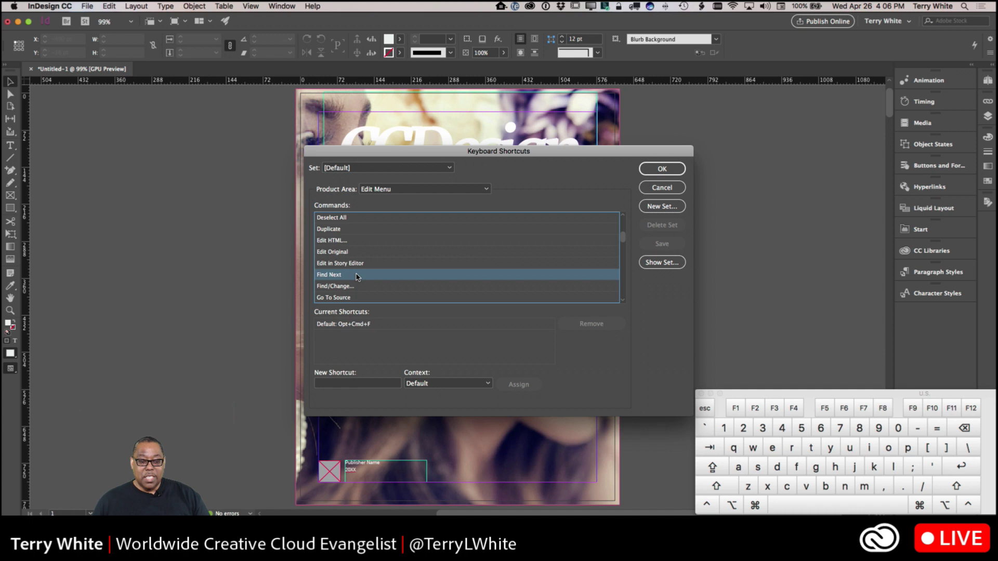
left_click(359, 286)
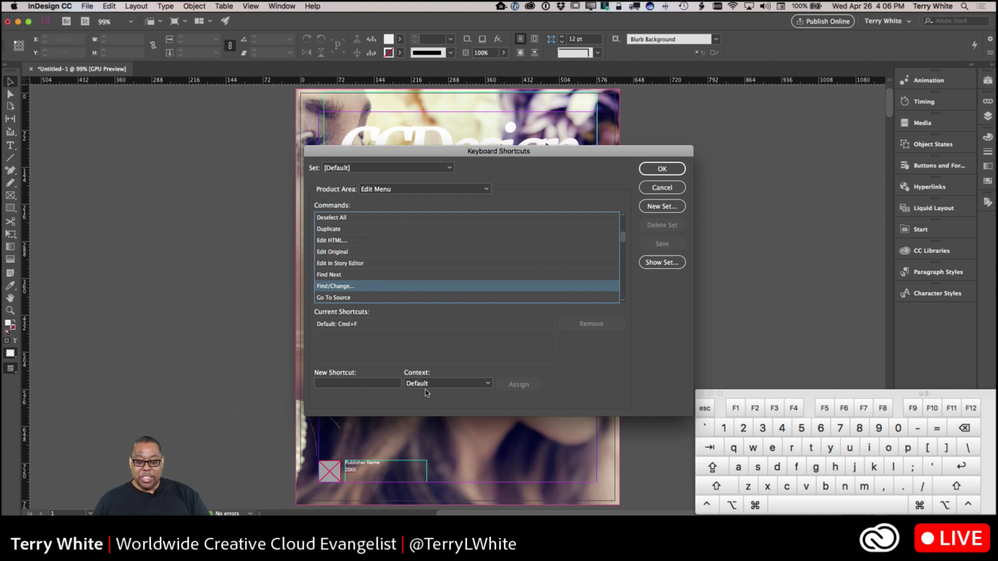
Try Cmd+E as a new shortcut for Find/Change and leave the shortcut editor without assigning it.
left_click(360, 385)
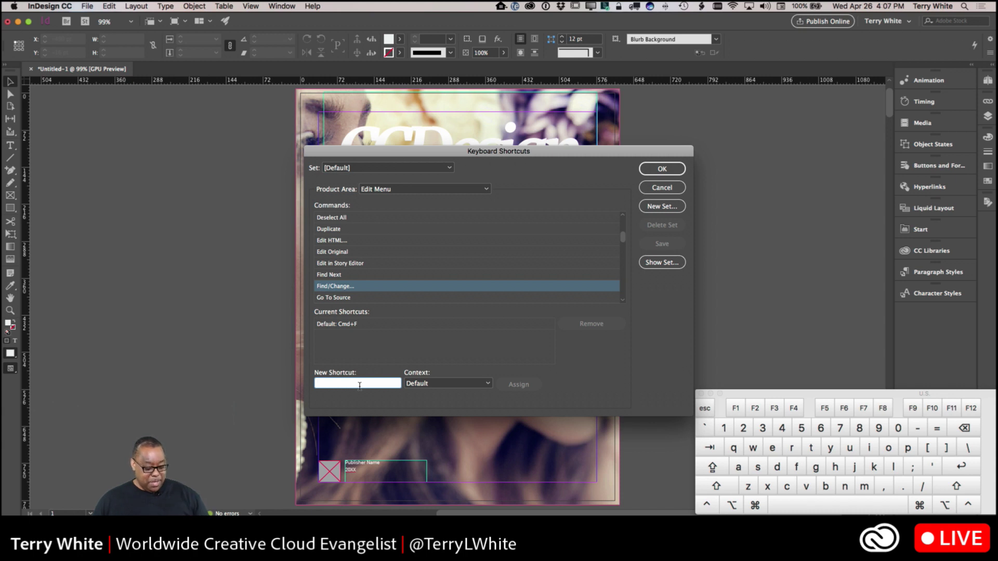
key("super+e")
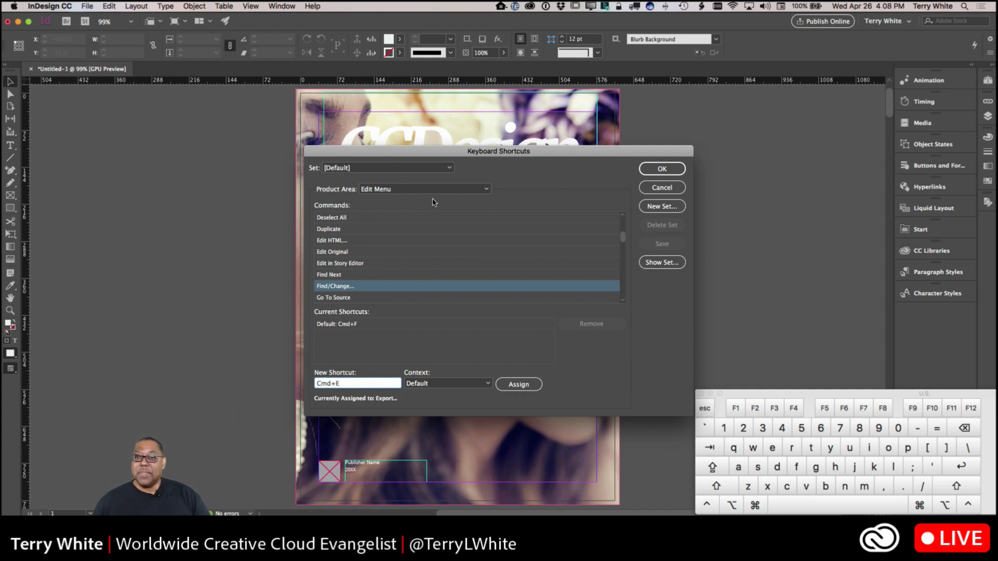
left_click(661, 193)
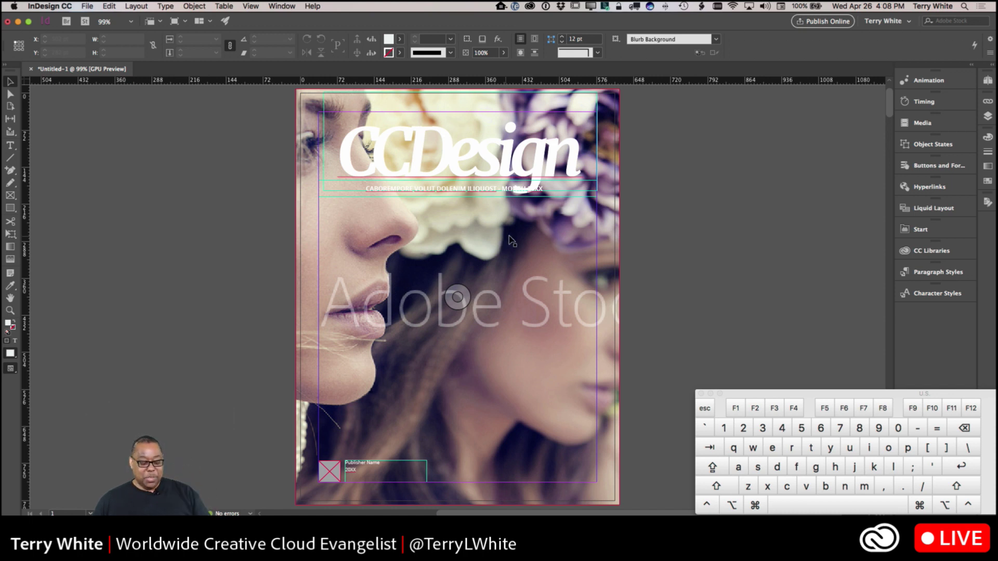
Switch to Illustrator and view its keyboard shortcut editor, closing it without changes.
key("super+Tab")
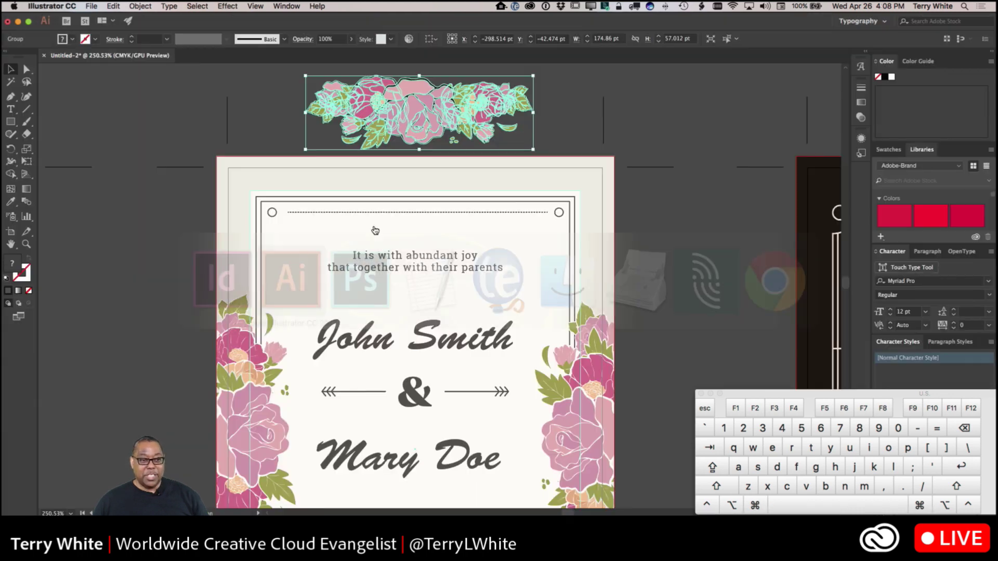
left_click(115, 6)
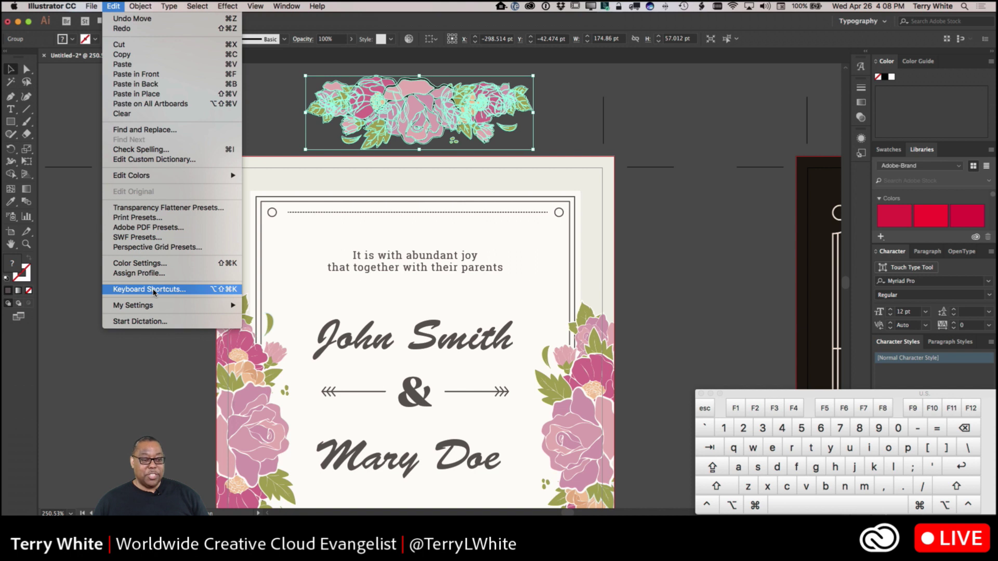
left_click(153, 289)
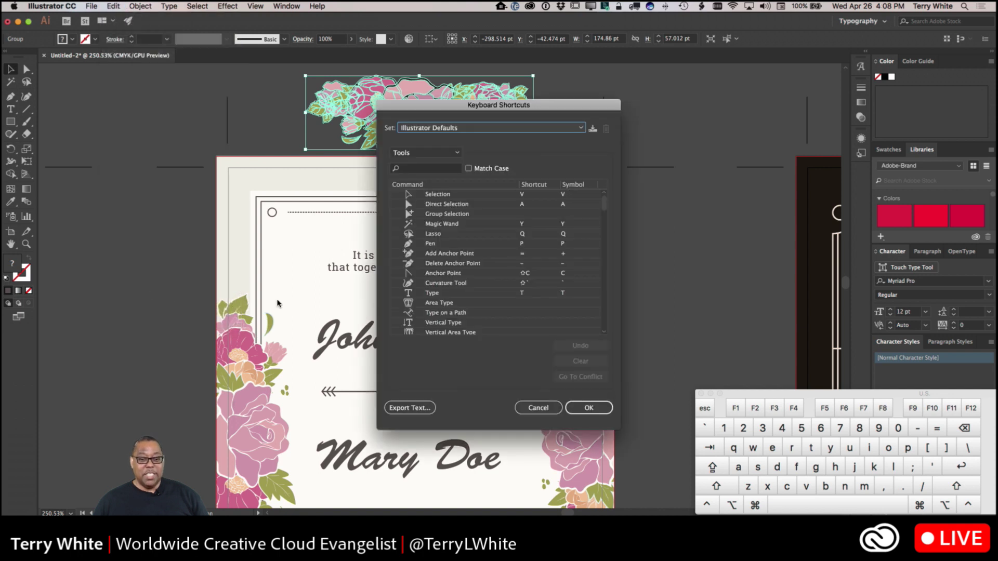
left_click(539, 408)
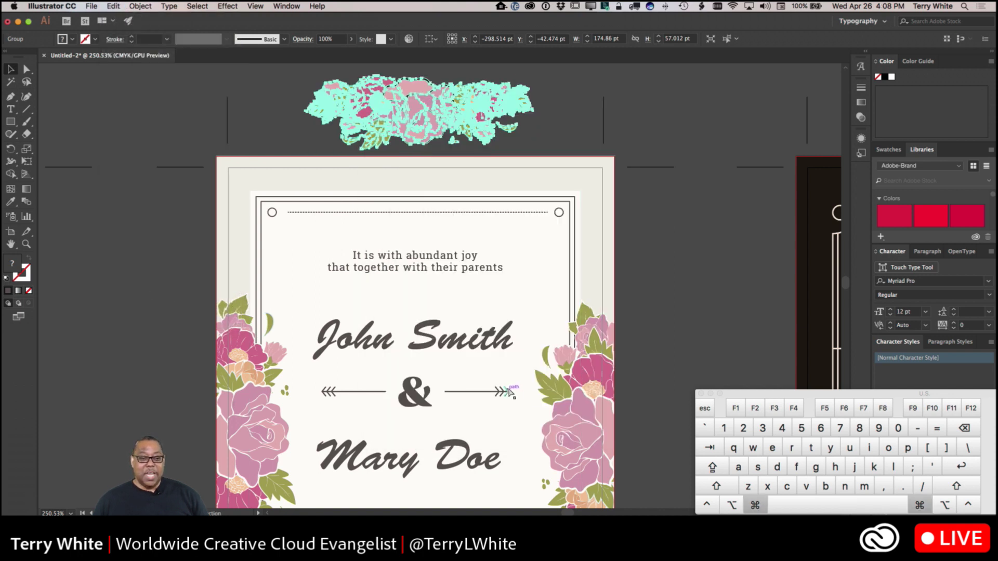
Switch to Photoshop and view its keyboard shortcut editor, closing it without changes.
key("super+Tab")
key("super+Tab")
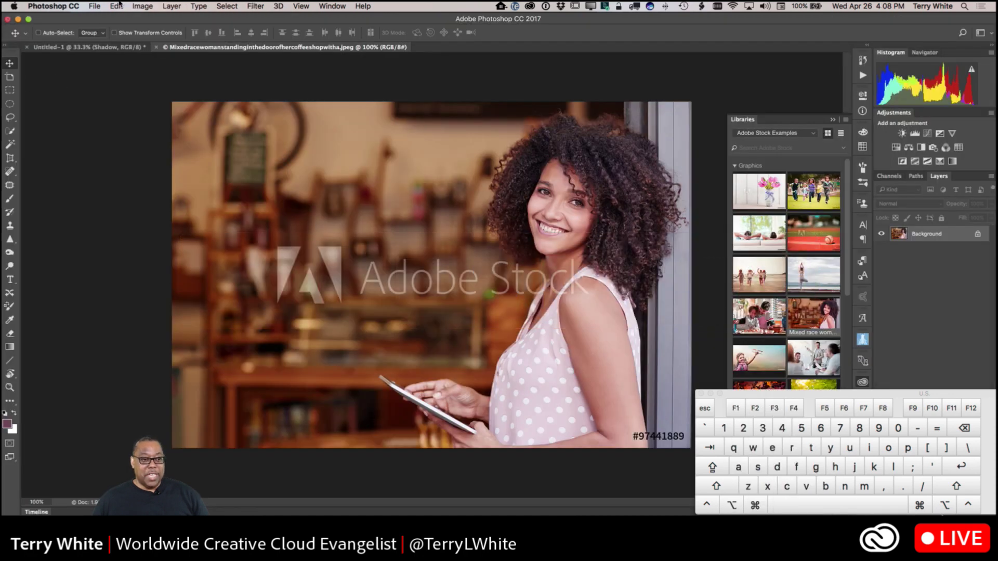
left_click(123, 6)
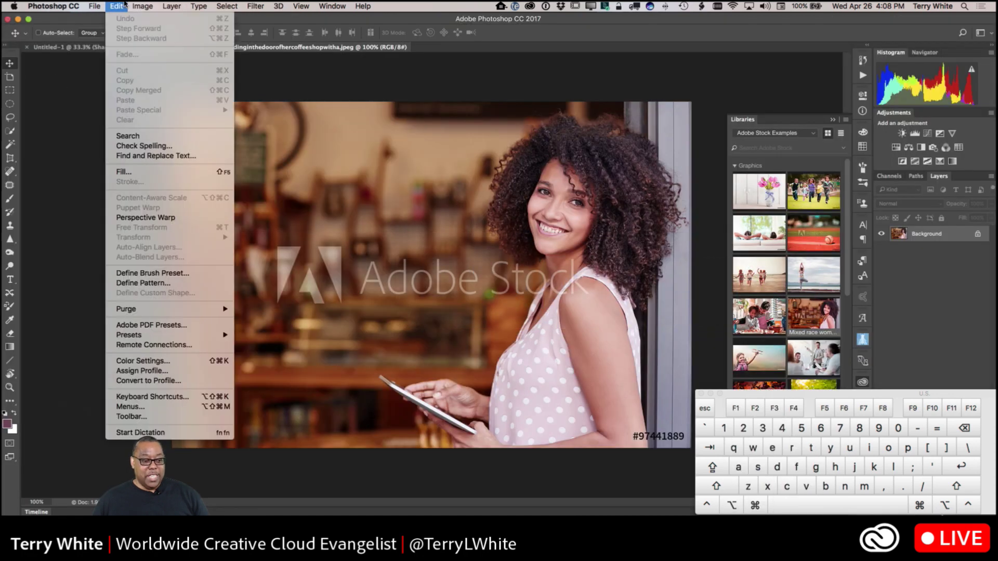
left_click(152, 396)
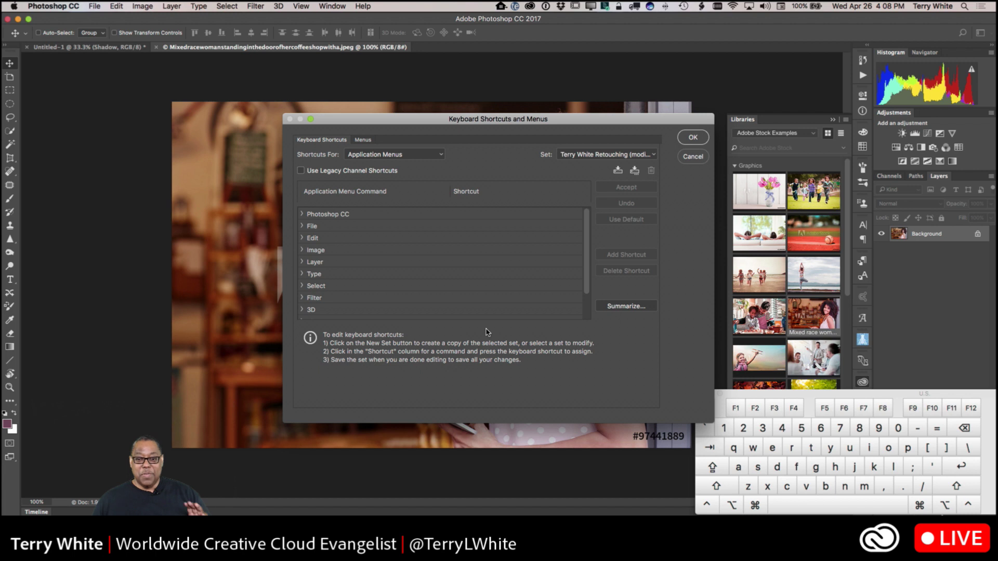
left_click(692, 157)
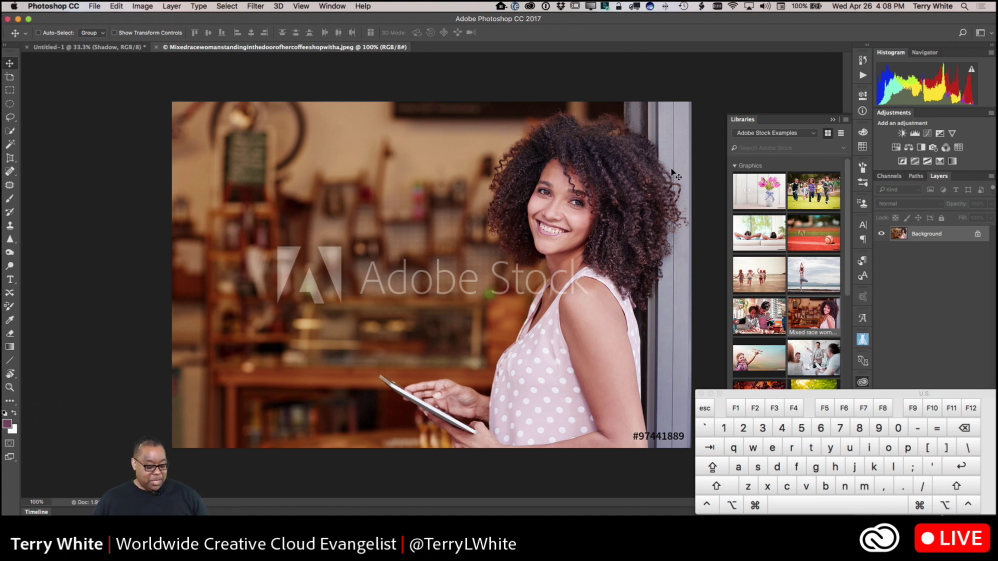
Switch to Illustrator, bring the floral group to the front and move it onto the invitation's upper-left corner.
key("super+Tab")
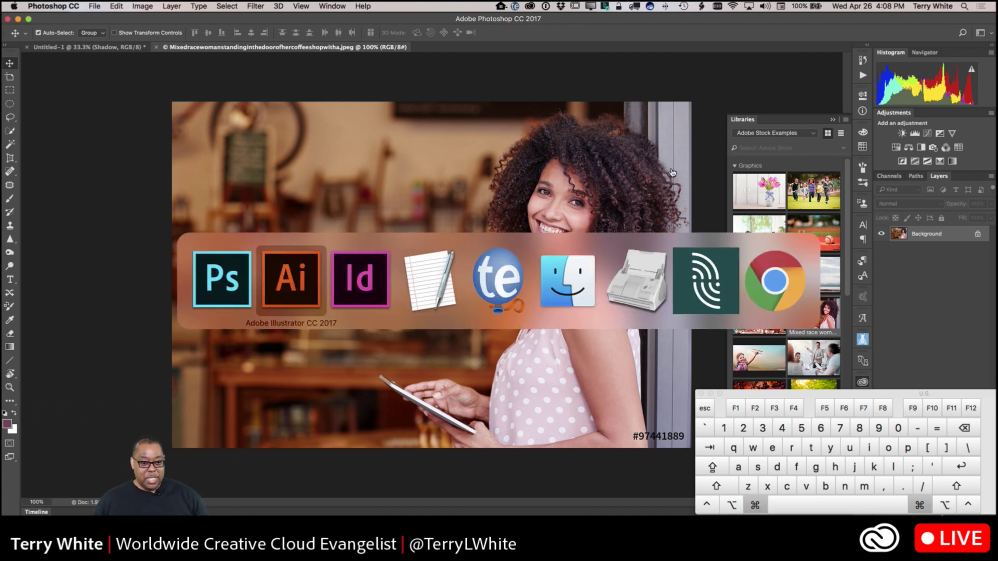
left_click(297, 299)
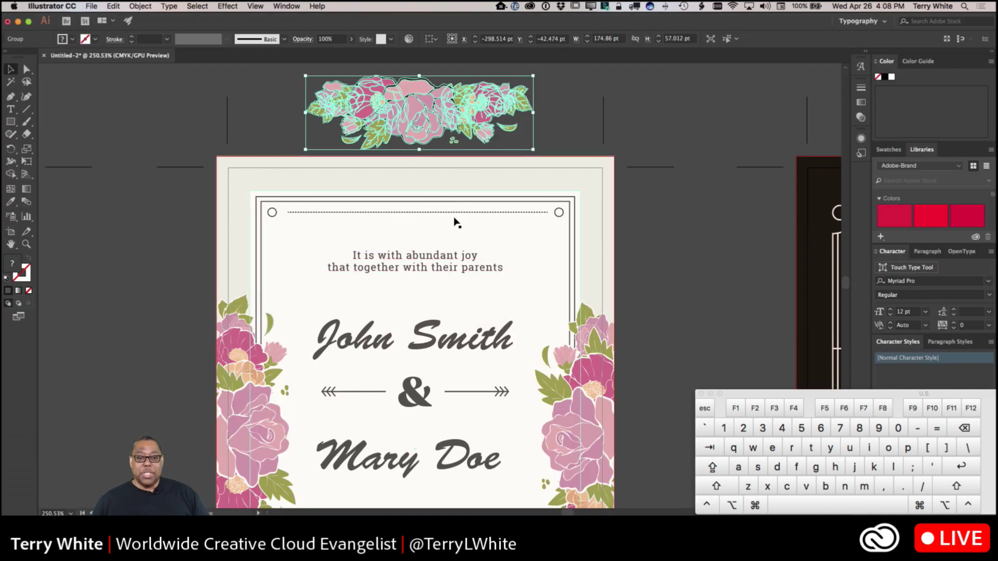
mouse_move(391, 141)
left_mouse_down()
mouse_move(368, 230)
mouse_move(430, 229)
mouse_move(392, 188)
mouse_move(391, 136)
left_mouse_up()
right_click(391, 136)
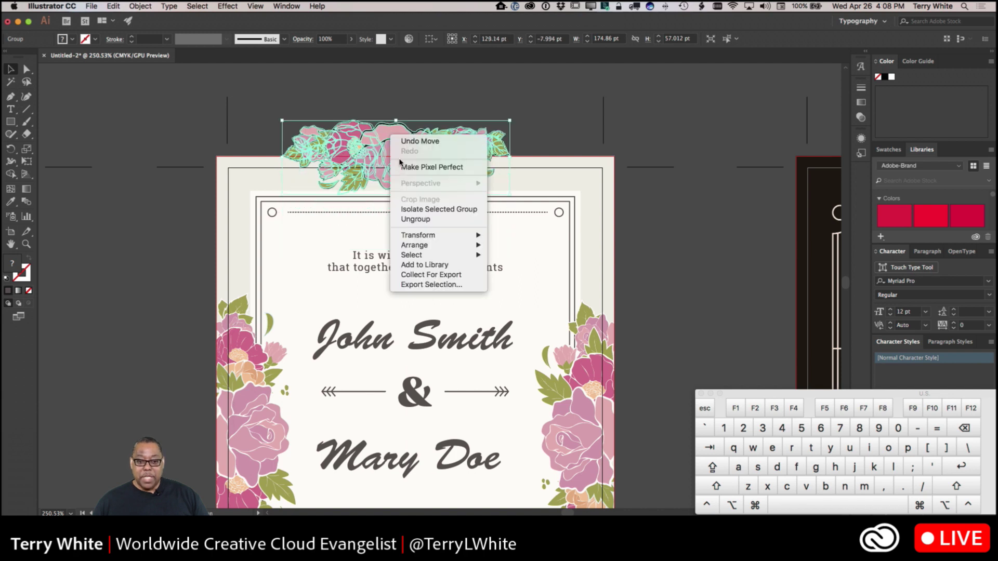
mouse_move(425, 246)
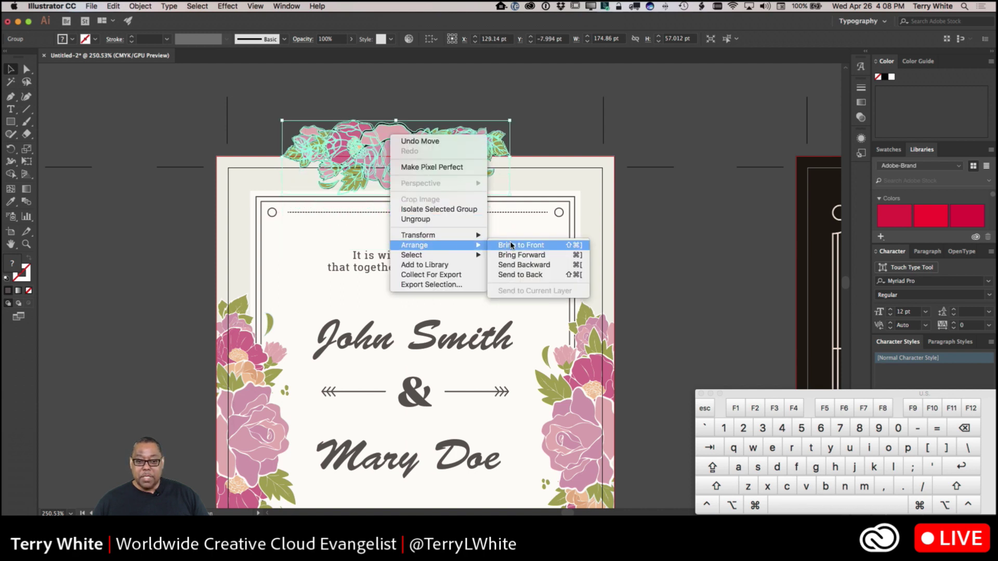
left_click(512, 246)
left_click_drag(401, 143, 257, 176)
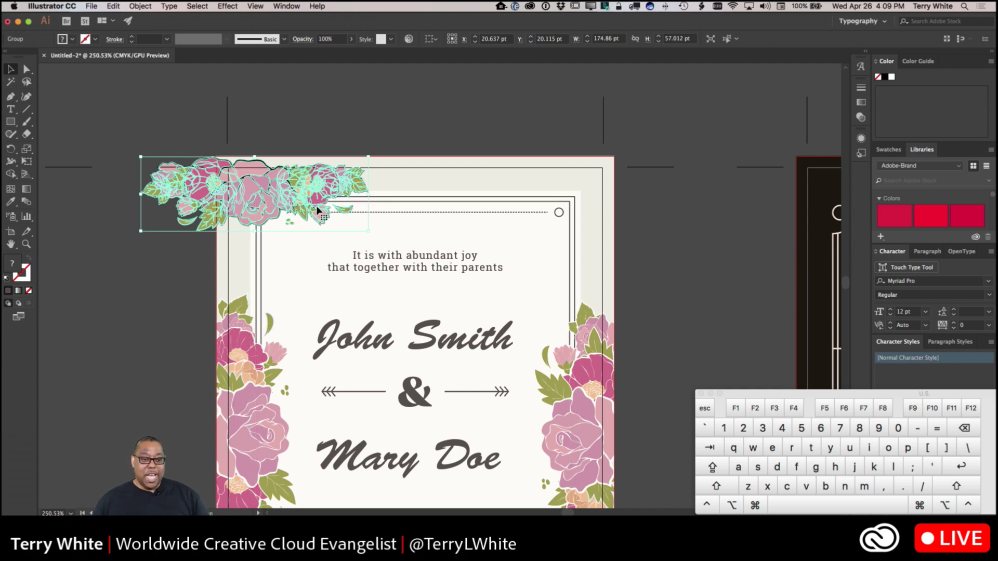
Place copies of the floral group at the invitation's upper-right corner and above its top edge, and undo both duplications.
key("alt")
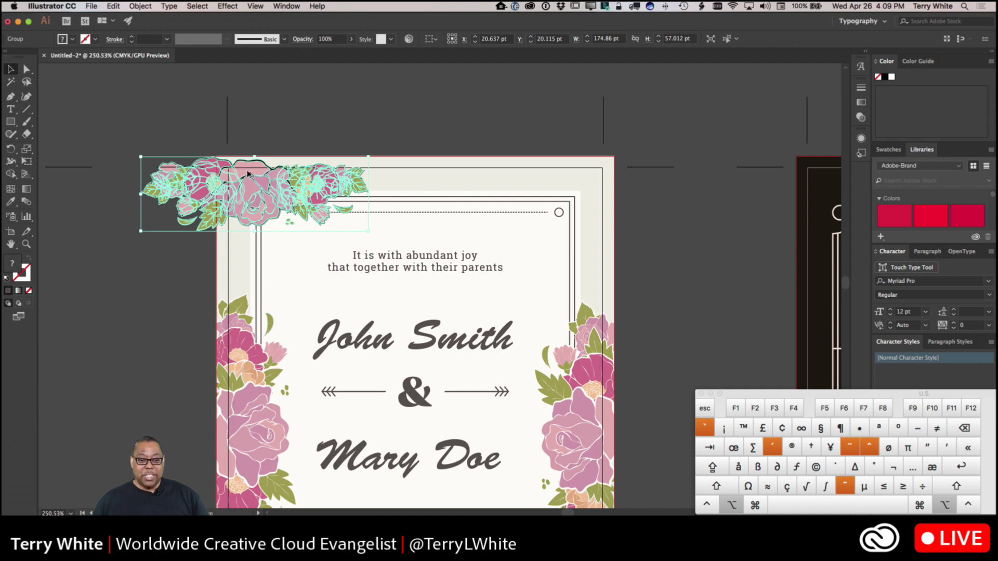
left_click_drag(249, 172, 533, 169)
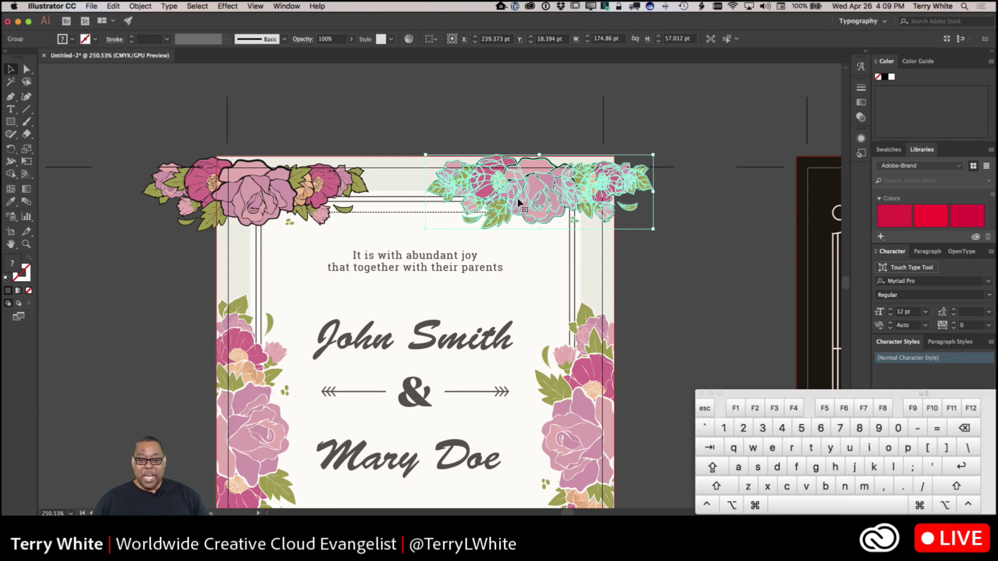
key("alt")
left_click_drag(534, 167, 392, 91)
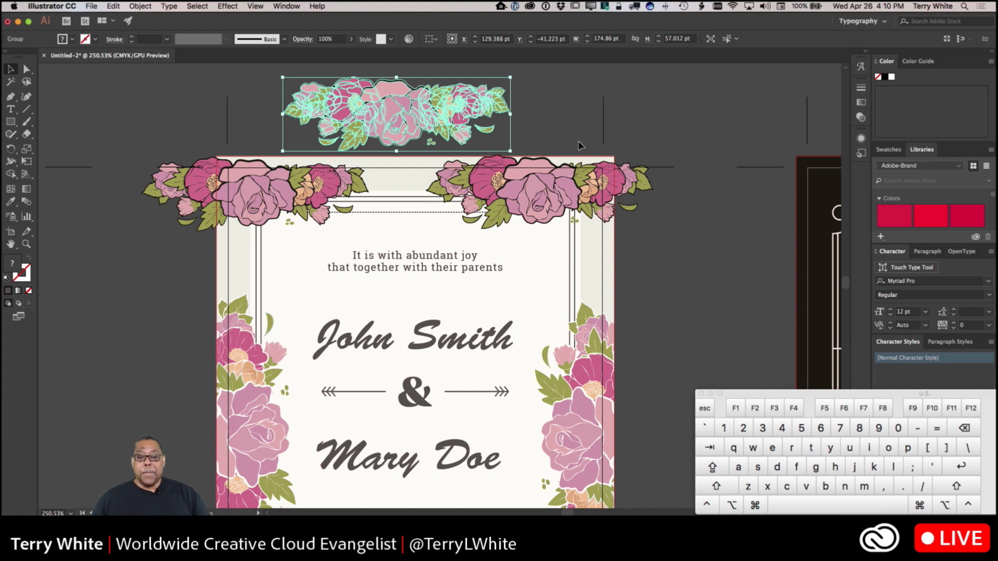
key("super+z")
key("super+z")
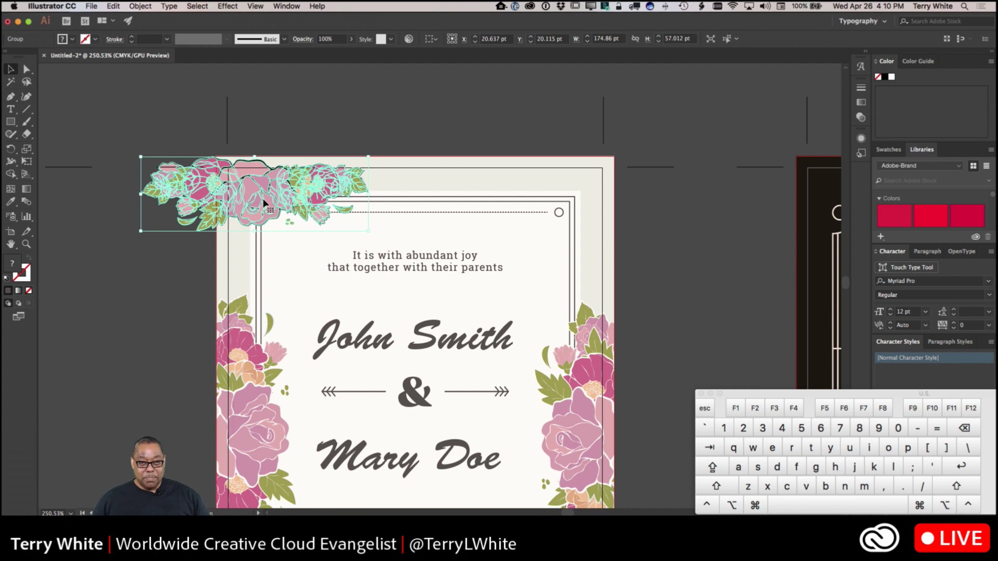
Duplicate the floral group to the invitation's upper-right corner, constrained to the original's height, and deselect it.
key("alt")
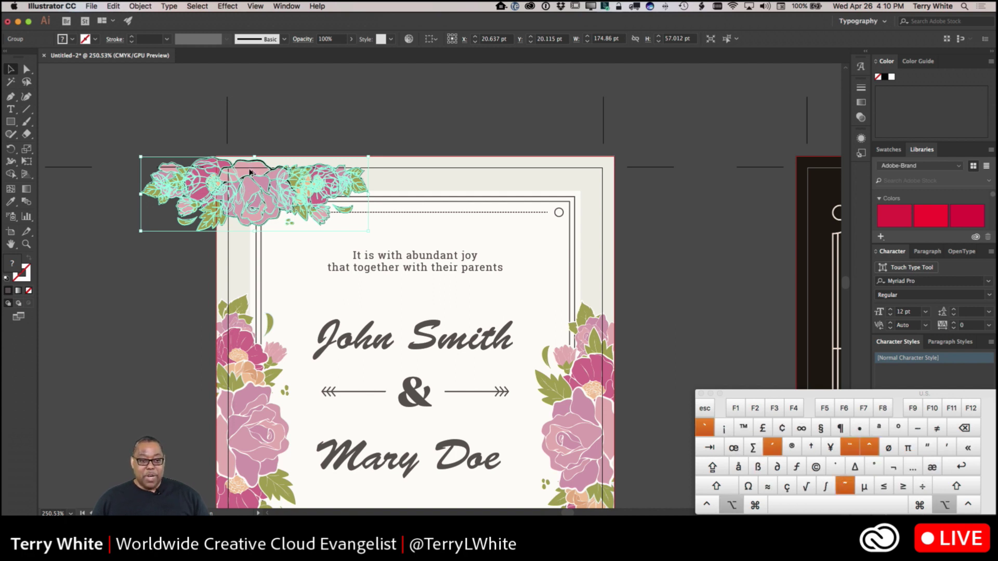
left_click_drag(251, 171, 525, 141)
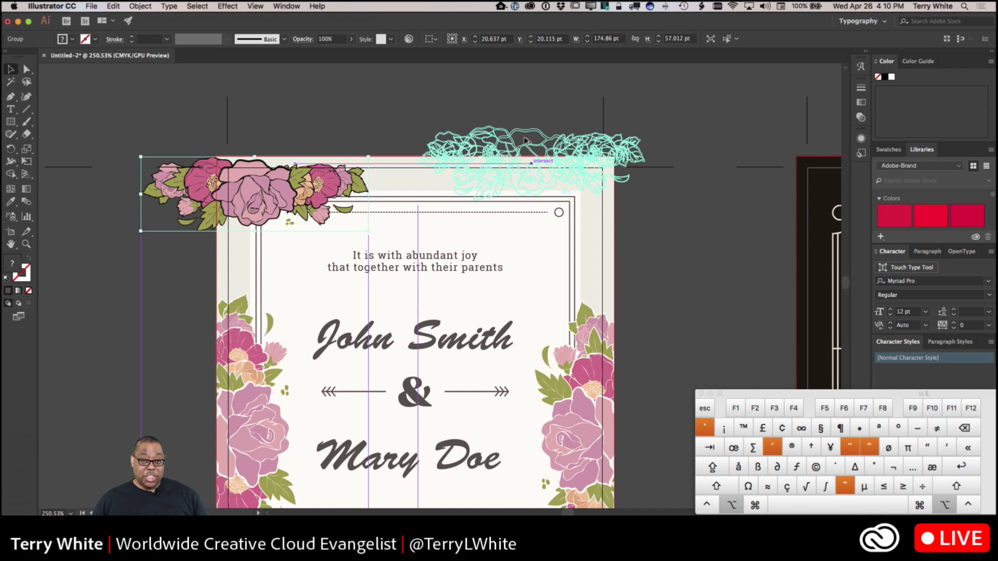
key("shift")
left_click_drag(526, 141, 565, 147)
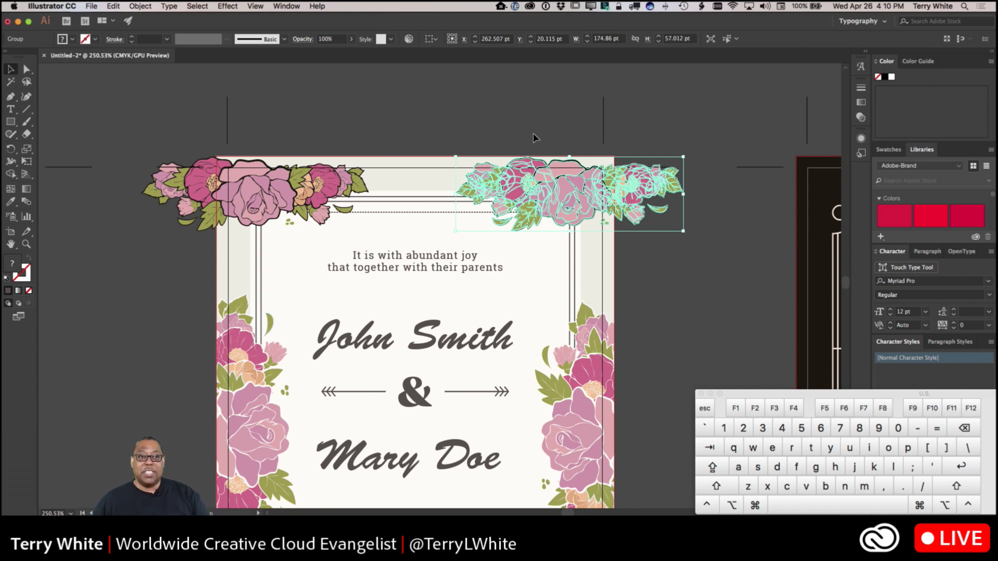
left_click(520, 134)
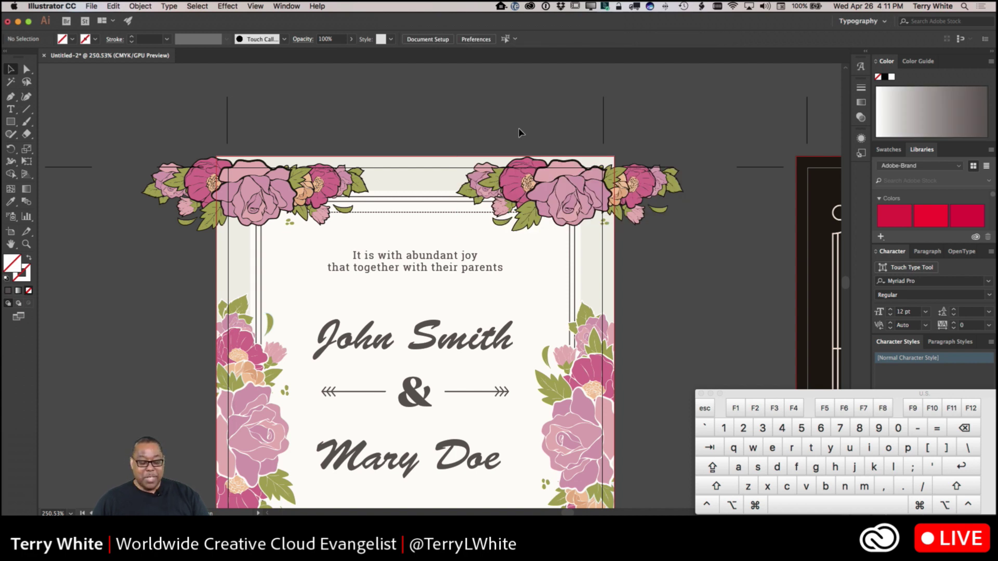
Switch to Photoshop and choose a soft round brush with 0% hardness for the Brush tool.
key("super+Tab")
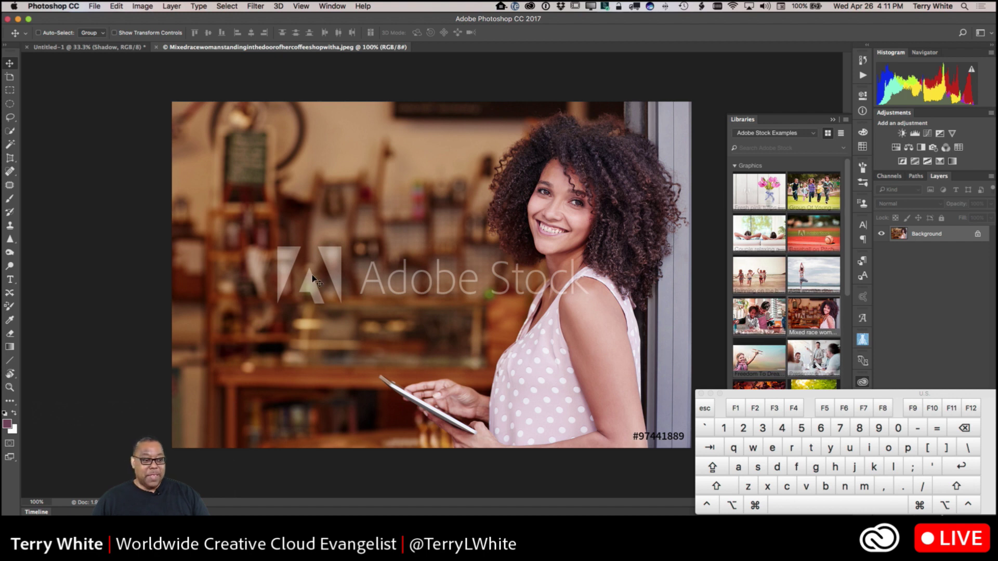
left_click(9, 199)
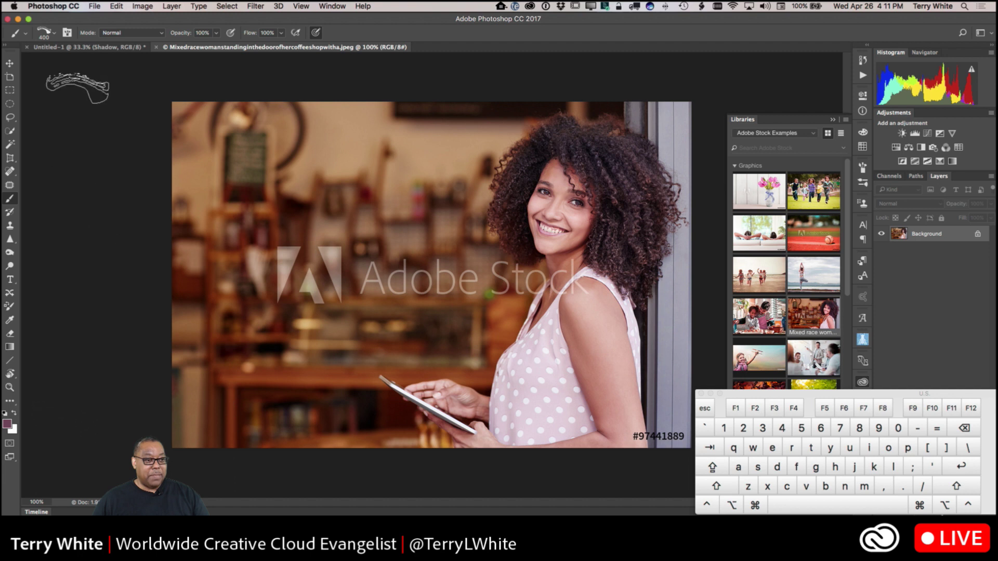
left_click(54, 32)
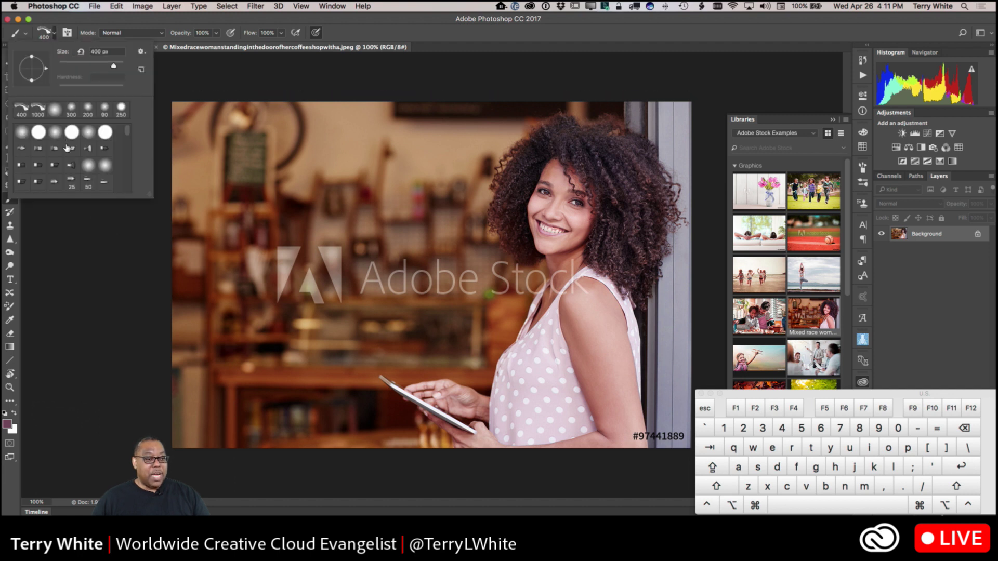
left_click(17, 134)
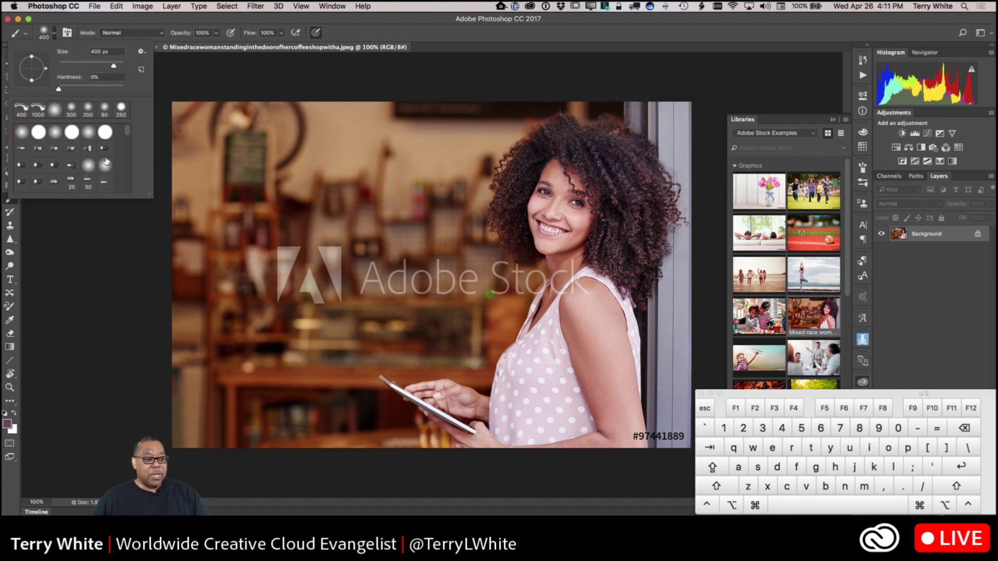
left_click(182, 24)
Reduce the brush size to 90 px.
key("bracketleft")
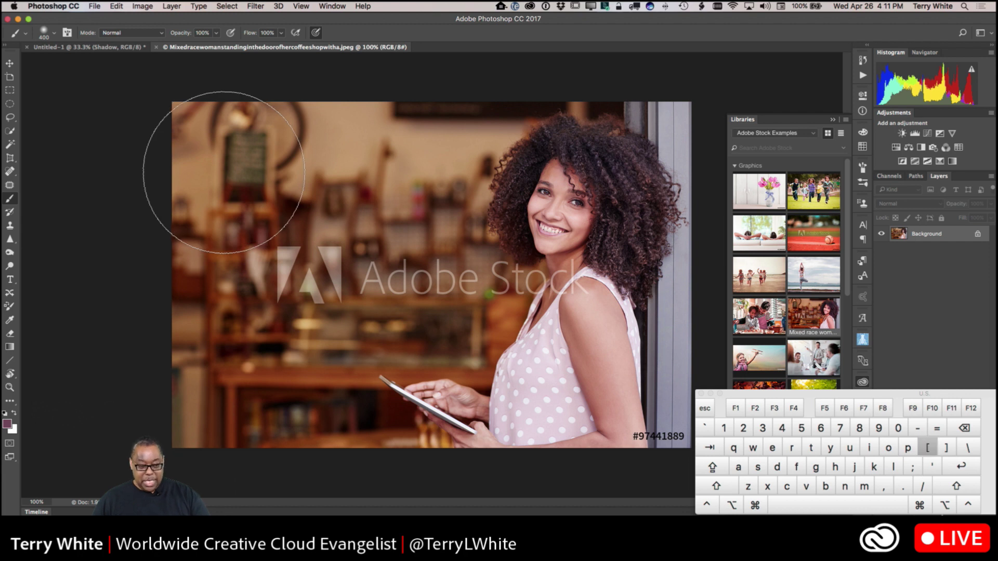
key("bracketleft")
key("bracketleft")
key("bracketleft")
key("bracketleft")
key("bracketleft")
key("bracketleft")
key("bracketleft")
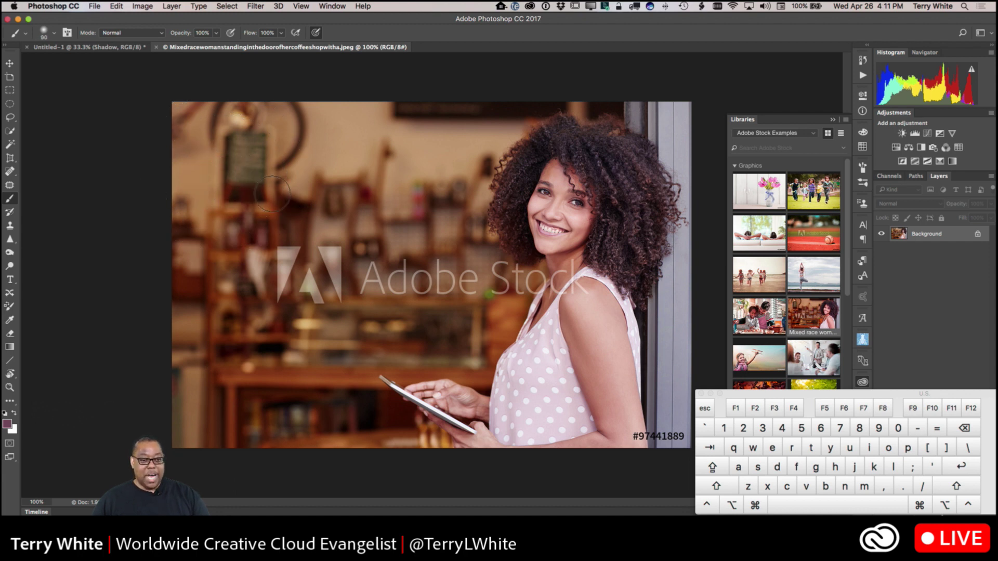
Paint a purple stroke from the woman's neck across the watermark text and undo it.
mouse_move(593, 244)
left_mouse_down()
mouse_move(530, 268)
mouse_move(445, 269)
left_mouse_up()
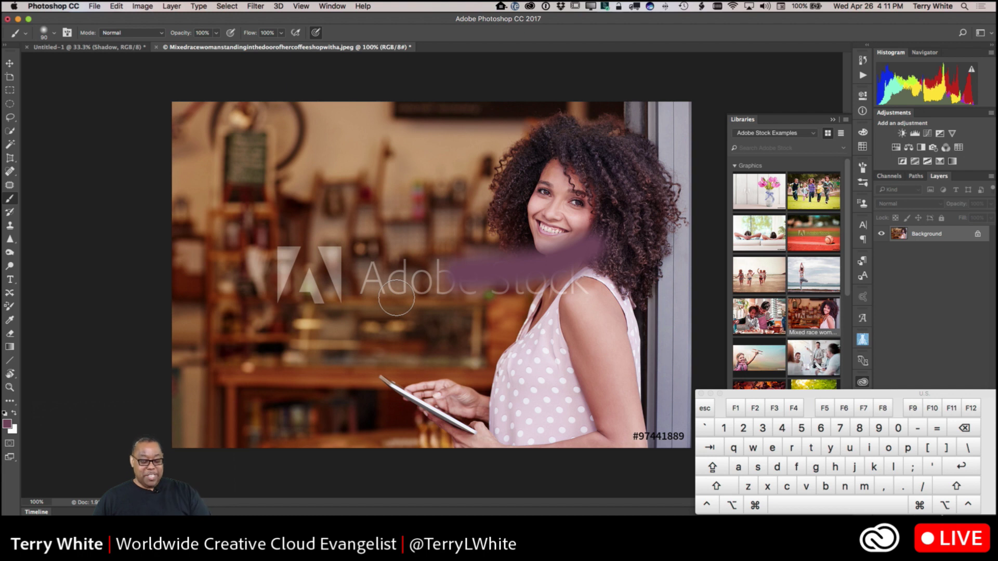
key("super+z")
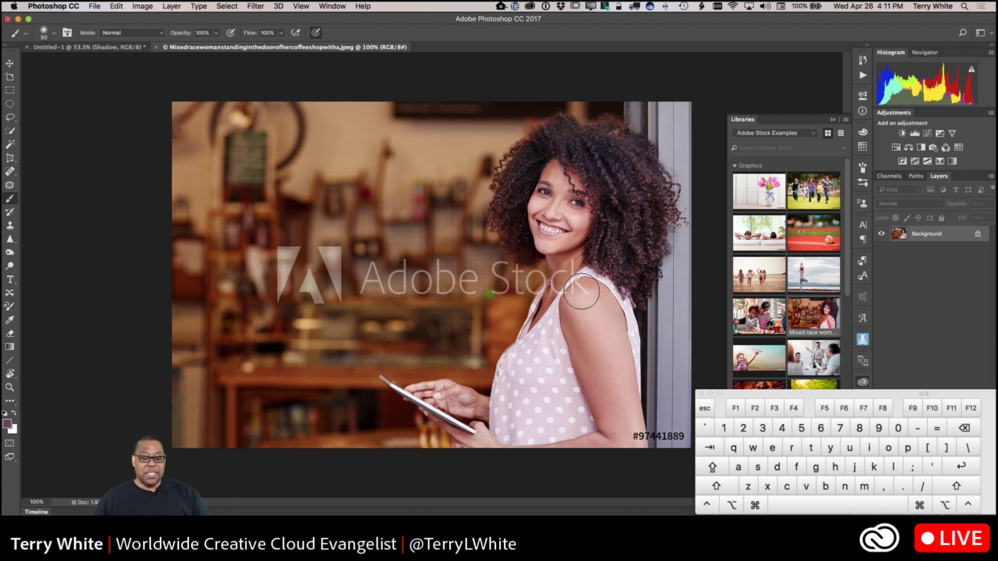
Paint a purple dab on the woman's shoulder and three separate strokes over the blurred café background.
left_click(587, 311)
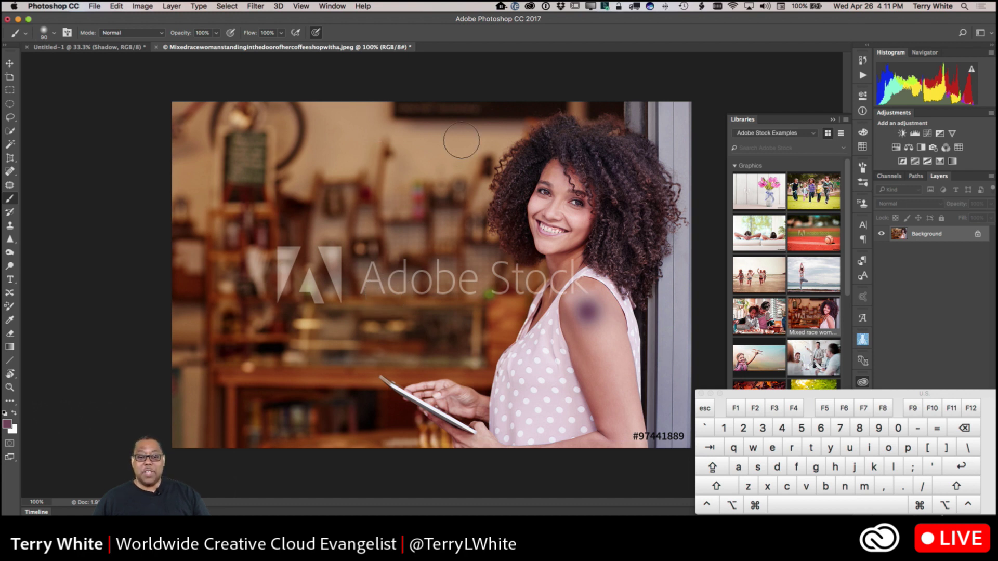
left_click_drag(461, 140, 377, 211)
mouse_move(314, 107)
left_mouse_down()
mouse_move(275, 171)
mouse_move(250, 231)
left_mouse_up()
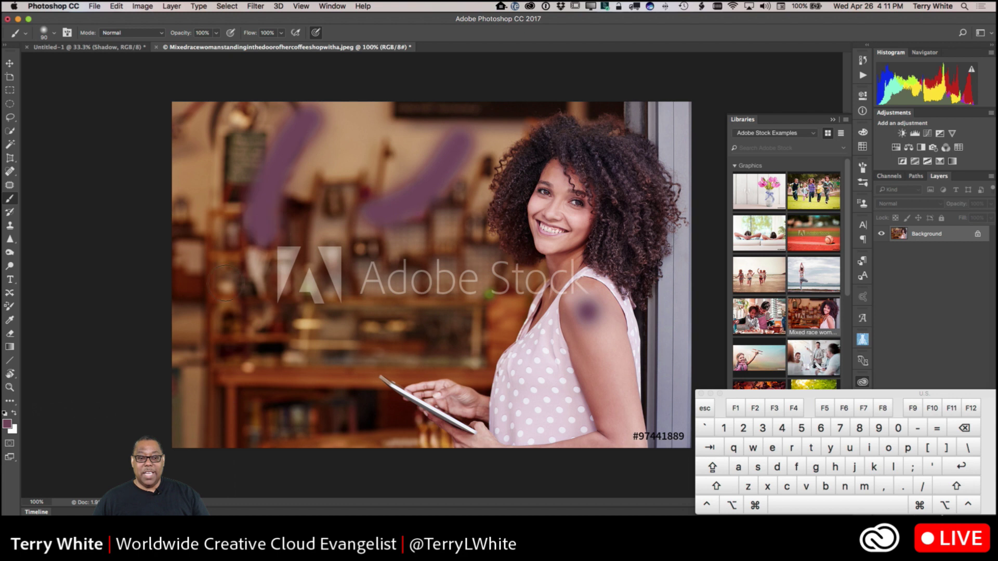
left_click_drag(212, 320, 325, 385)
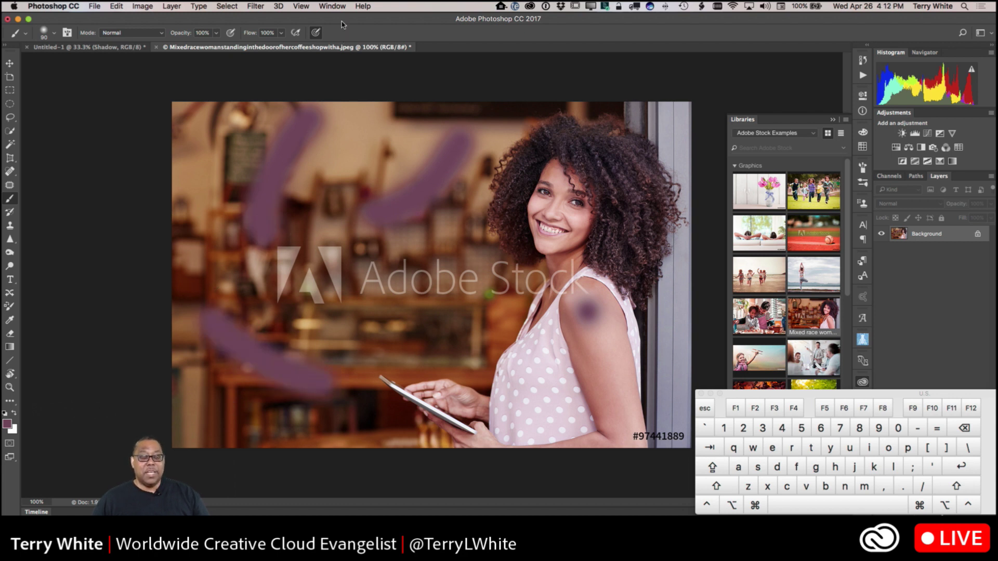
Toggle the last brush stroke off and on repeatedly with single-level undo.
key("super+z")
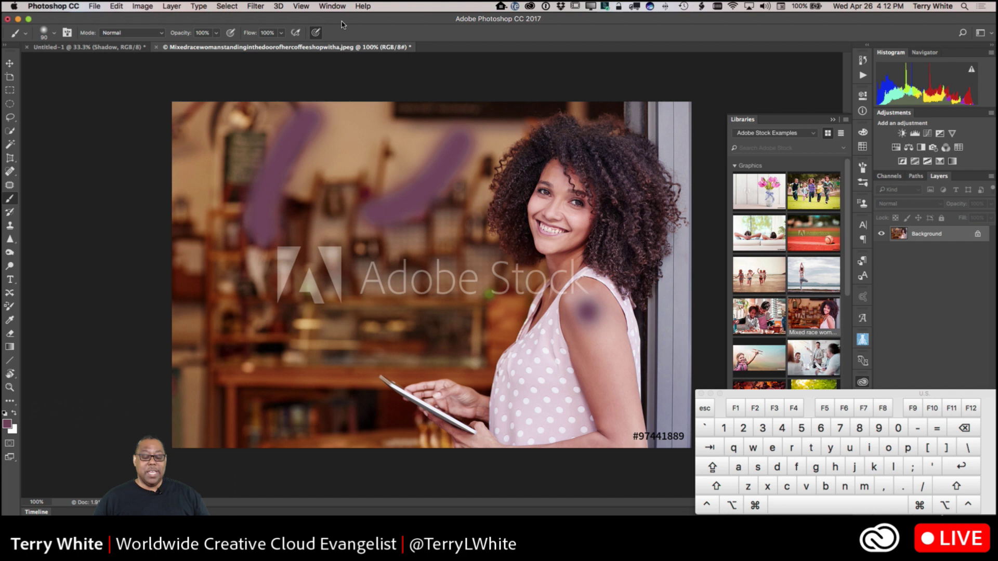
key("super+z")
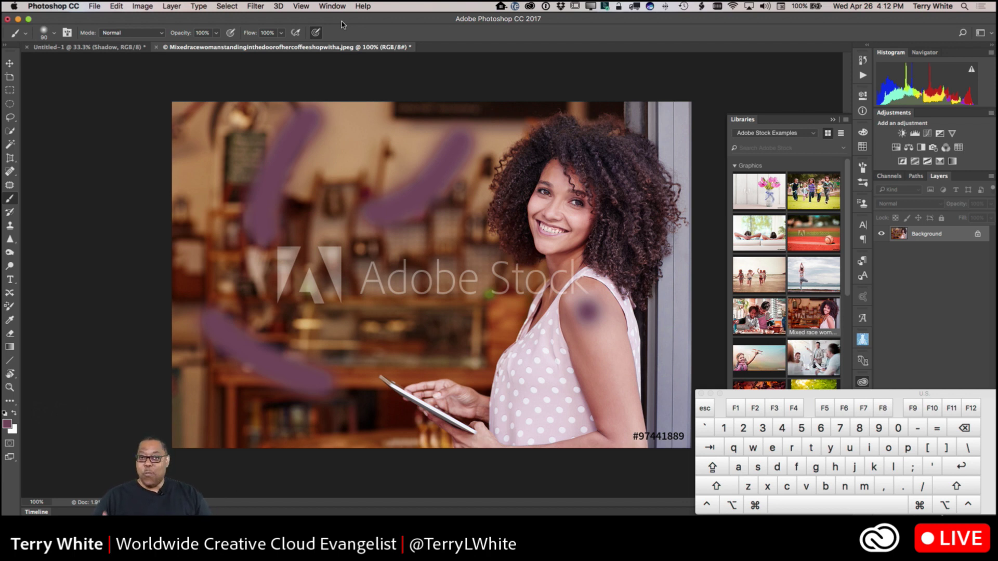
key("super+z")
key("super+z")
key("super+z")
key("super+z")
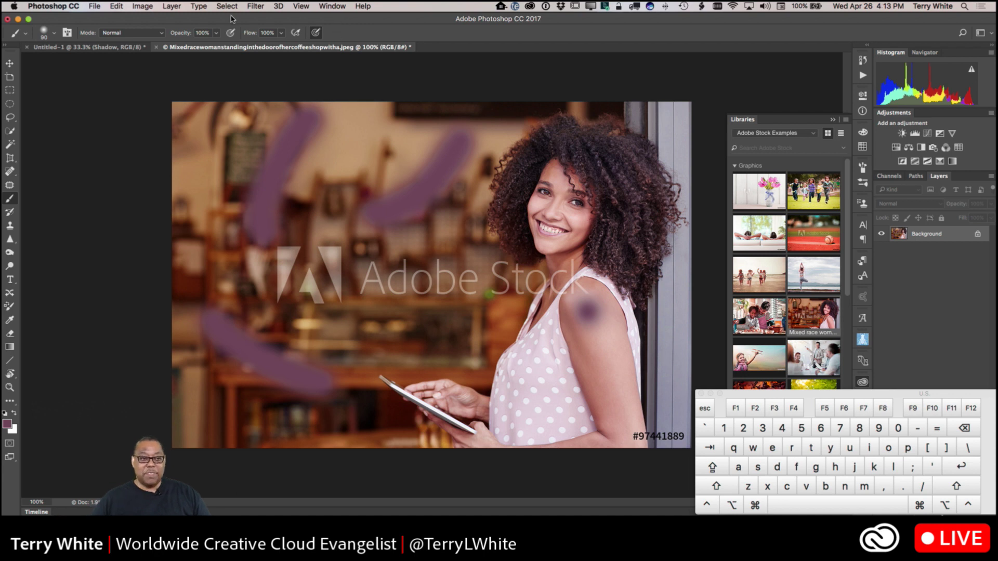
Look up the Step Backward command and its shortcut, and step back through the last two brush strokes.
left_click(115, 6)
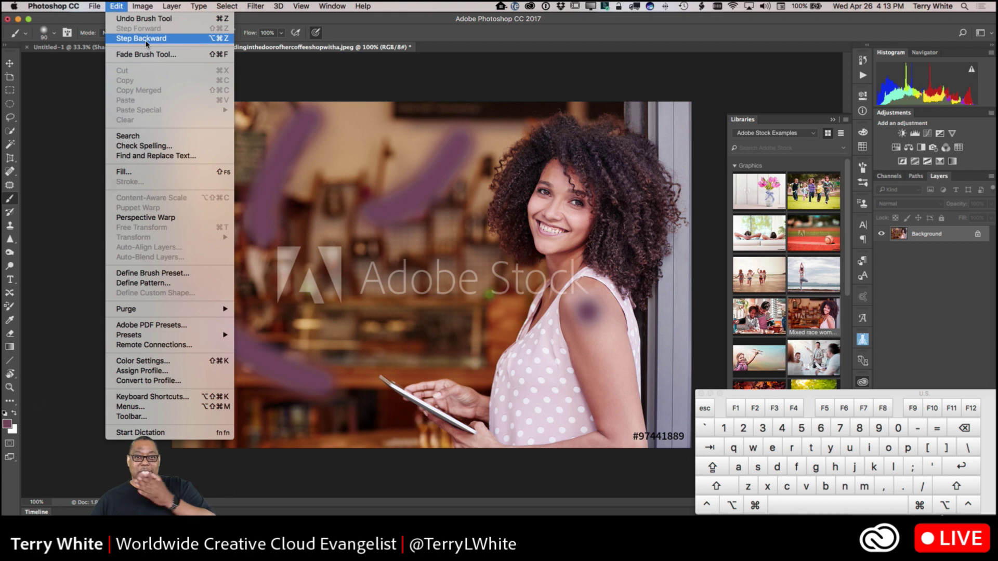
left_click(114, 5)
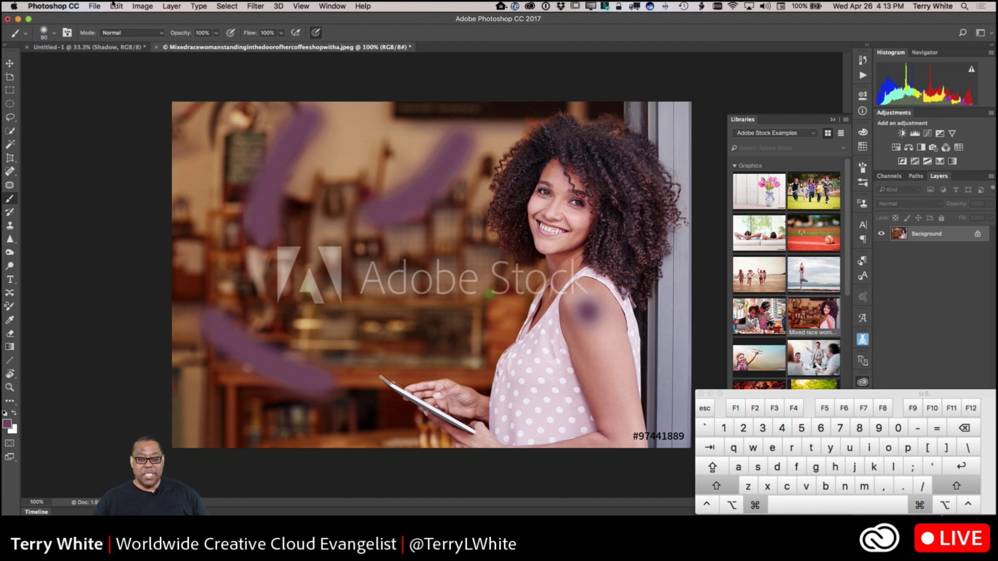
key("super+alt+z")
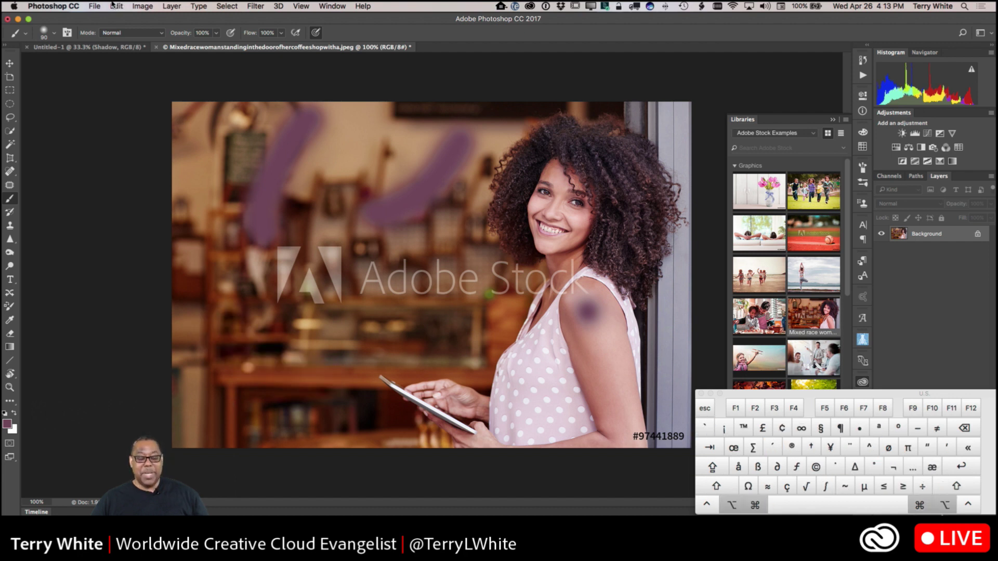
key("super+alt+z")
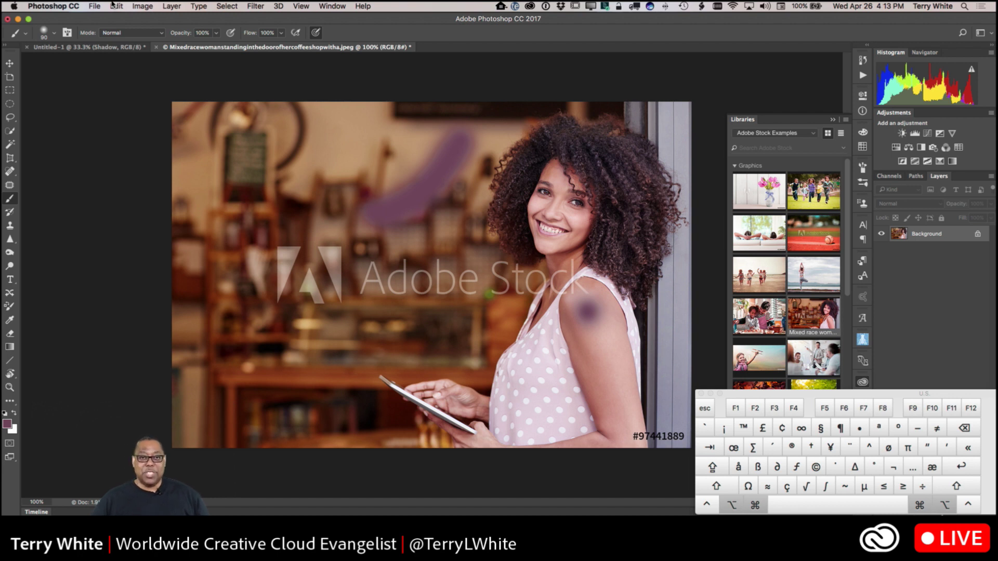
Step backward through the two remaining brush strokes and look up the Step Forward command and its shortcut.
key("super+alt+z")
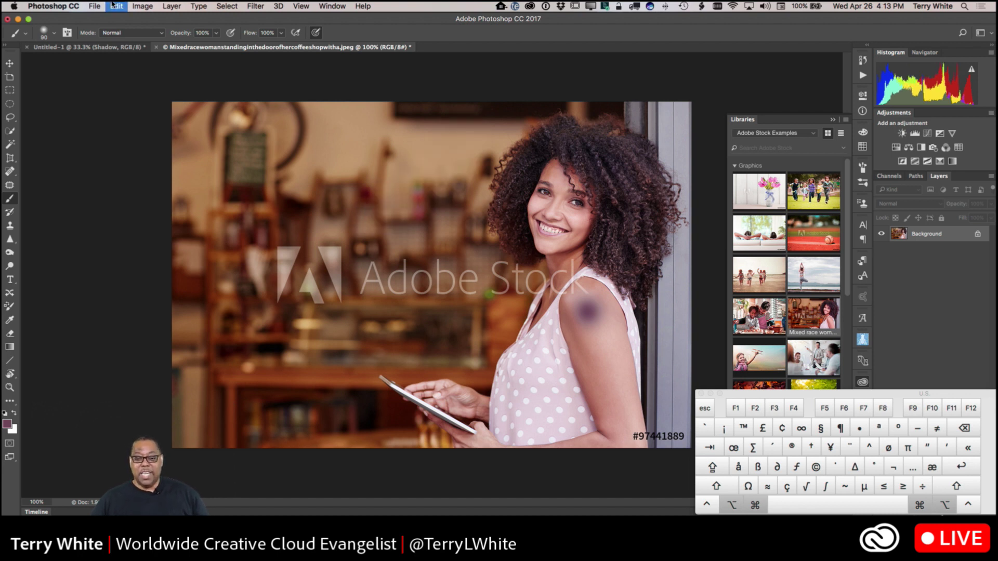
key("super+alt+z")
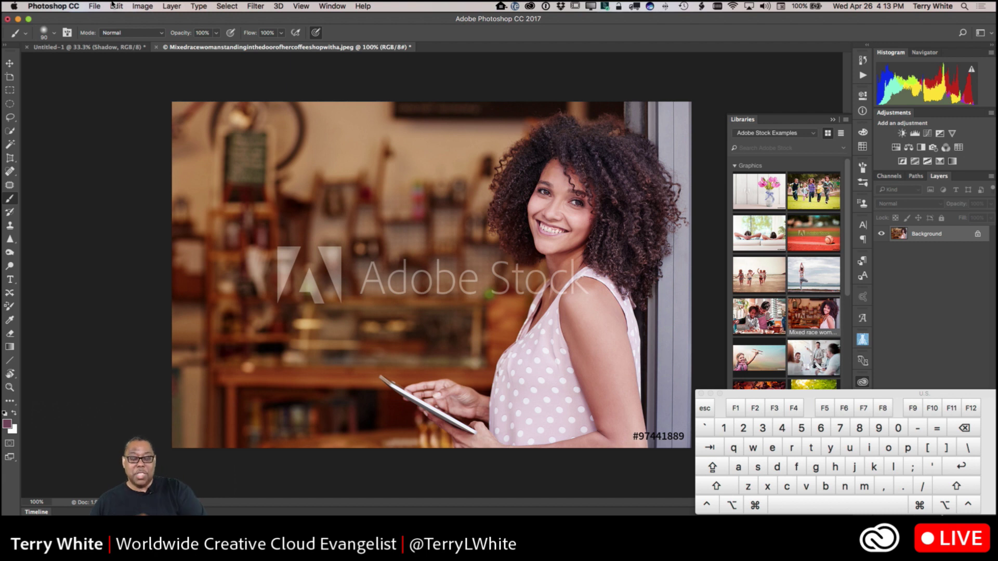
left_click(118, 7)
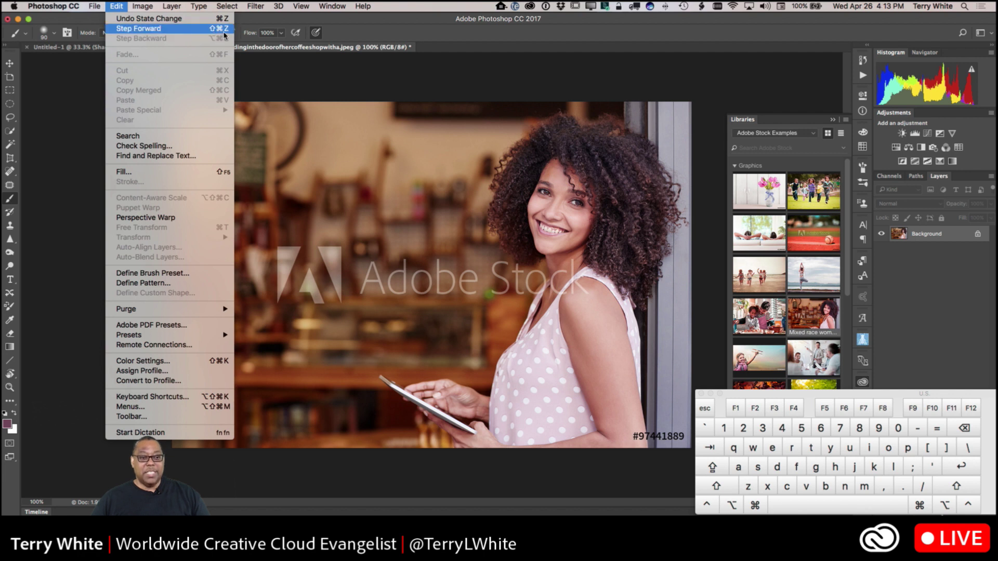
left_click(143, 5)
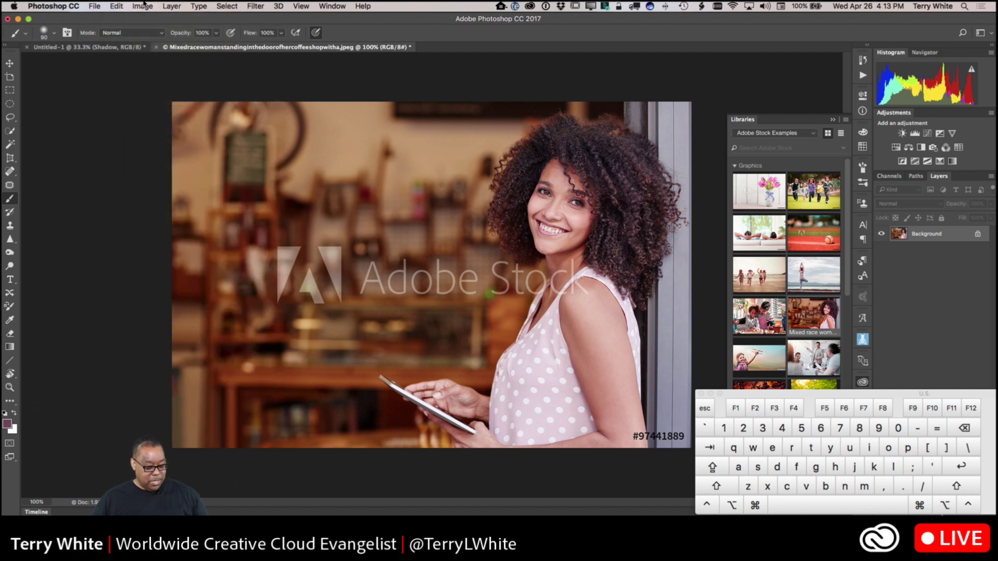
Step forward through the history to restore all four brush strokes.
key("super+shift+z")
key("super+shift+z")
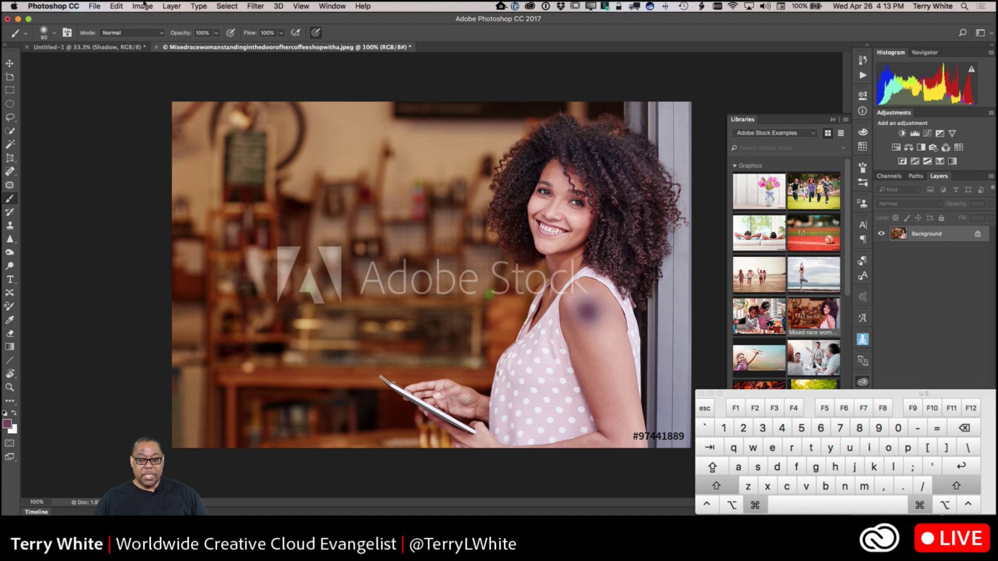
key("super+shift+z")
key("super+shift+z")
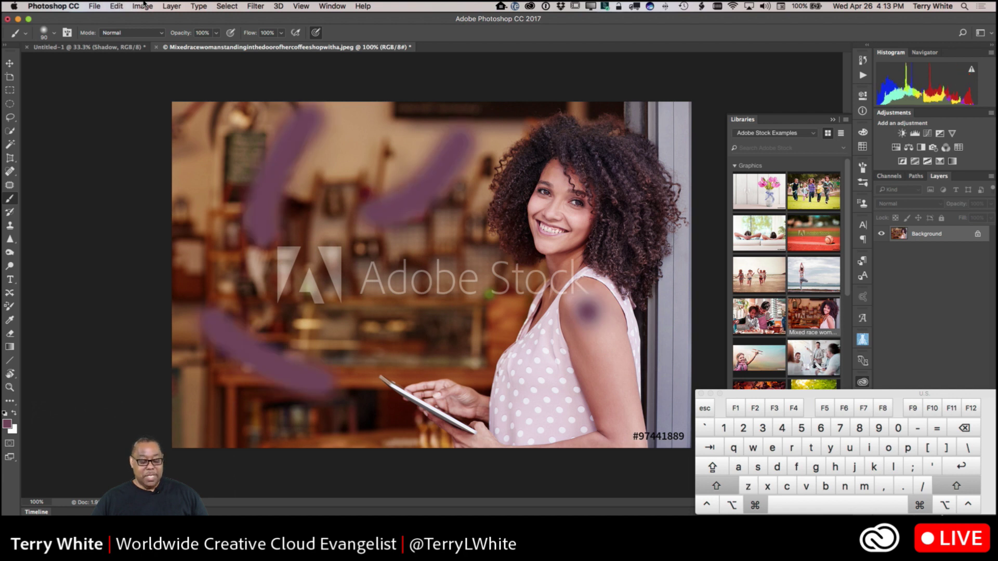
Step backward through all four brush strokes on the photo.
key("alt")
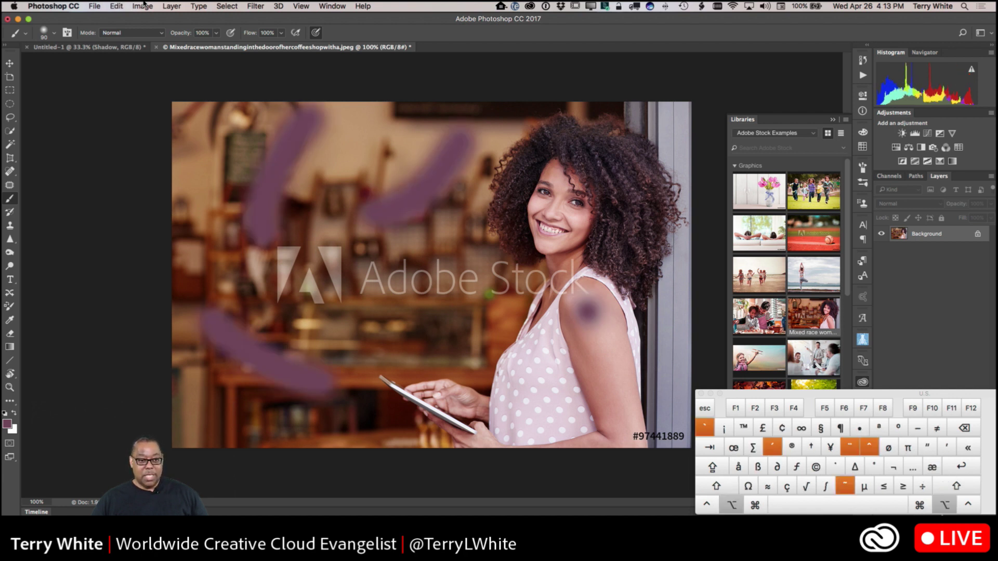
key("super")
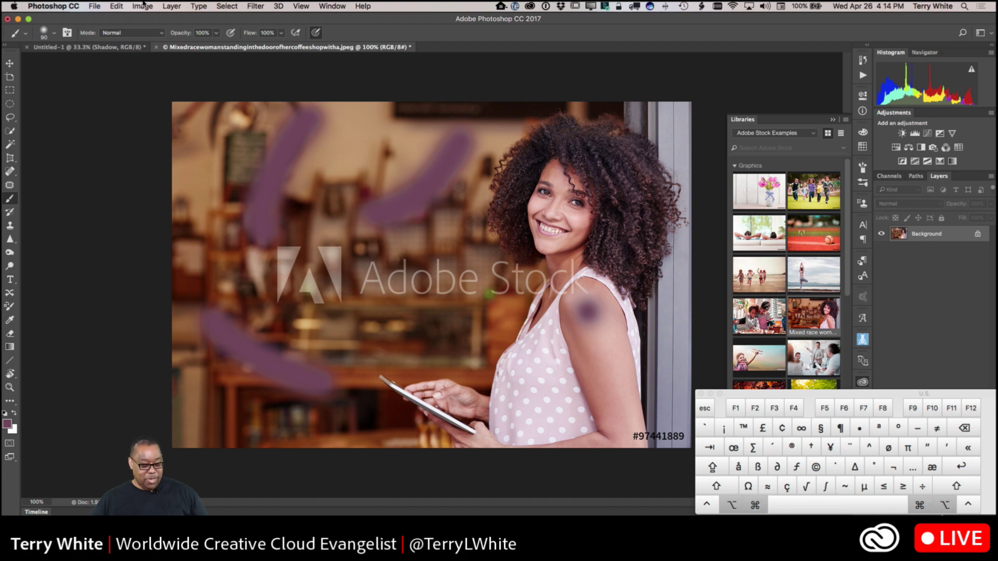
key("super+alt+z")
key("super+alt+z")
key("super+alt+z")
key("super+alt+z")
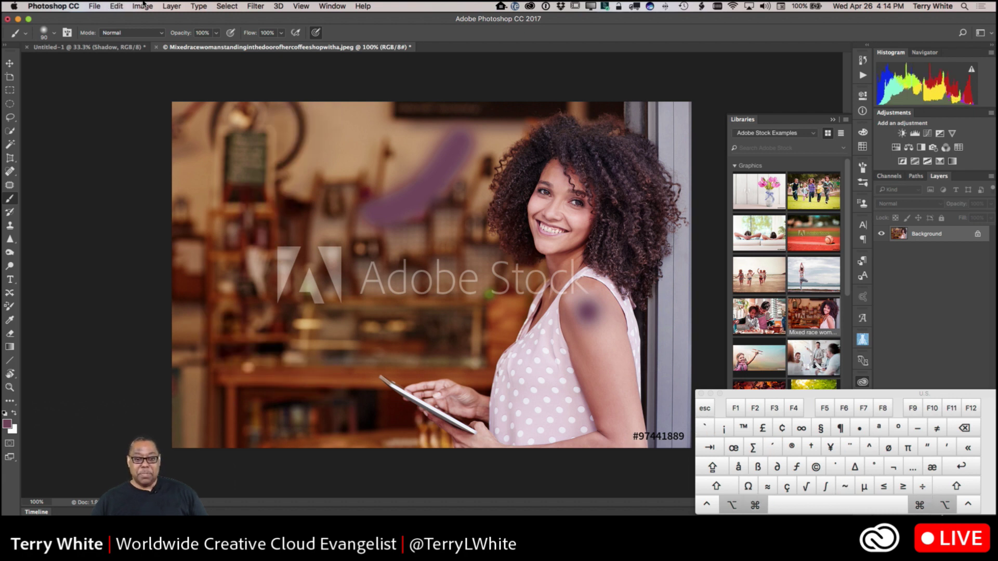
Redo the four undone brush strokes one at a time with Step Forward.
key("shift")
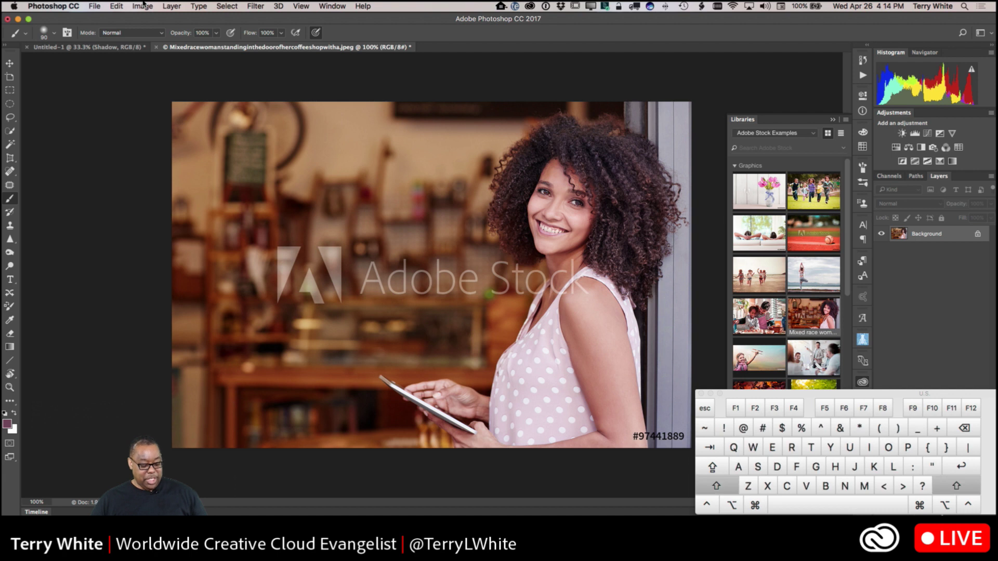
key("super+shift+z")
key("super+shift+z")
key("super+shift+z")
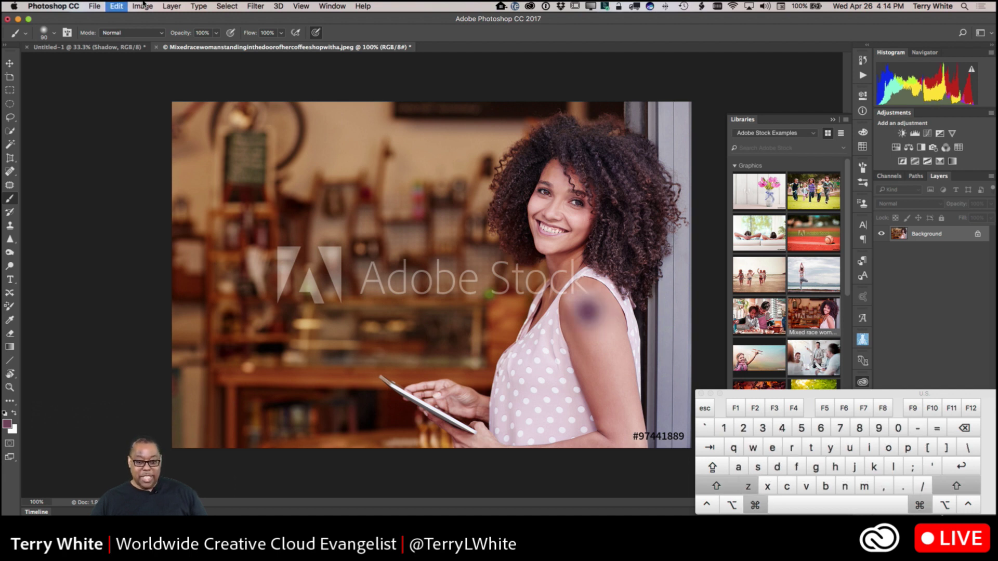
key("super+shift+z")
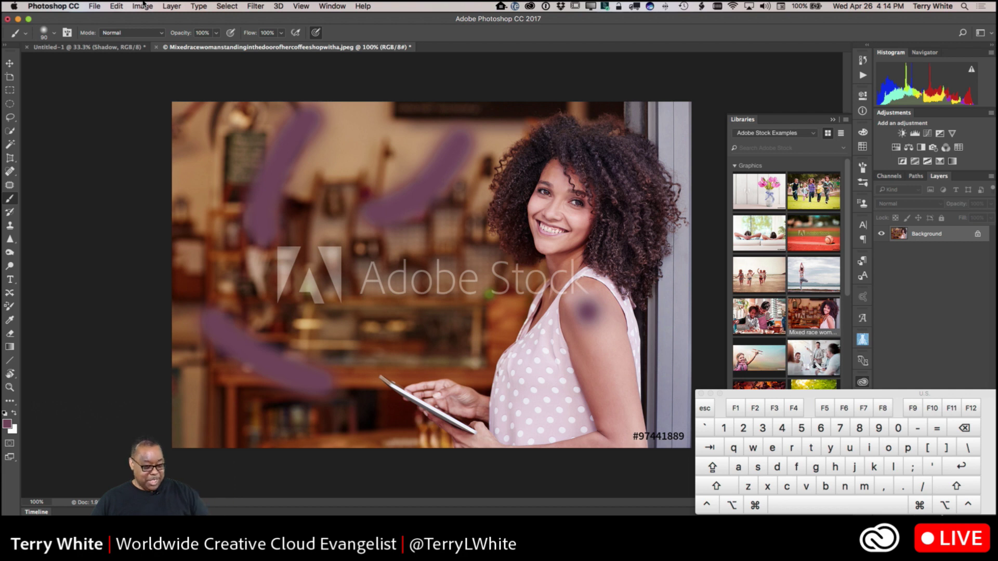
Remove the four brush strokes one by one again with Step Backward.
key("super+alt")
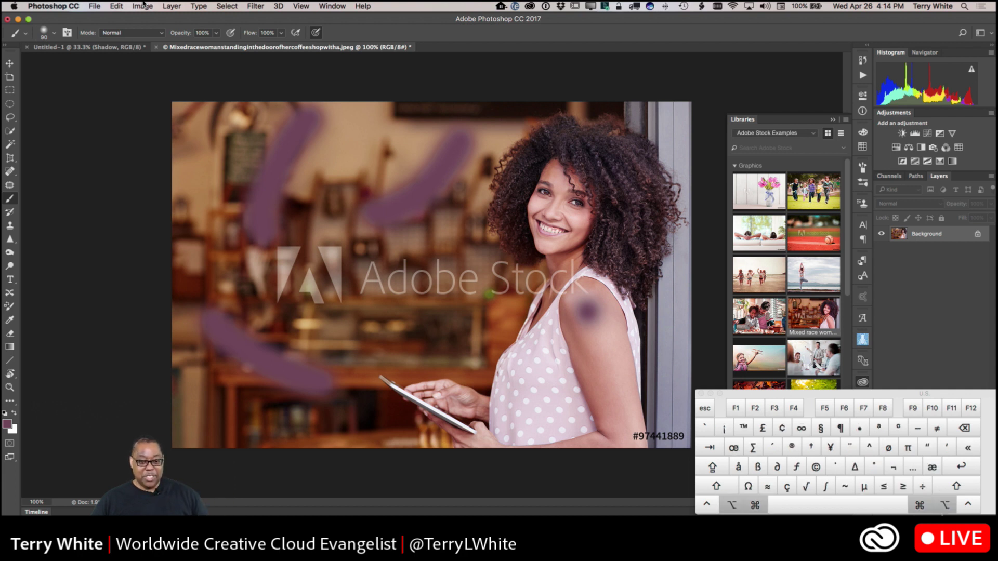
key("super+alt+z")
key("super+alt+z")
key("super+alt+z")
key("super+alt+z")
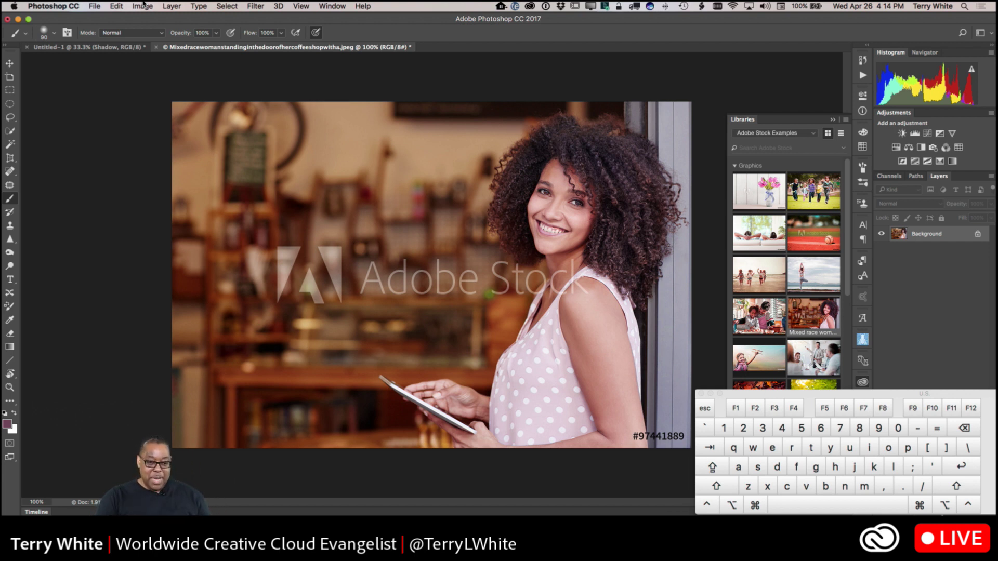
Check the History States setting in the Performance preferences, cancel the preferences, and return to the Brush tool.
key("super+k")
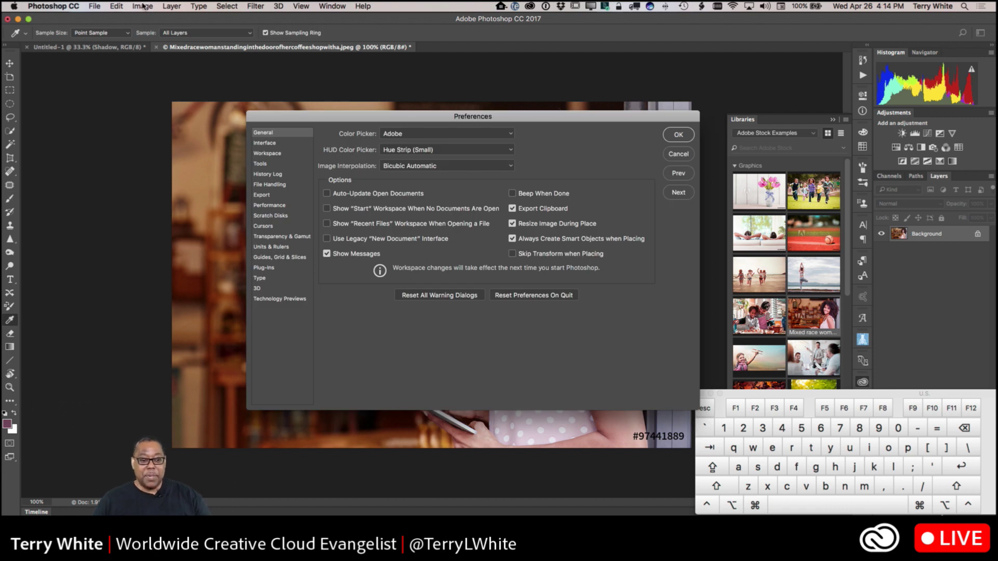
left_click(276, 177)
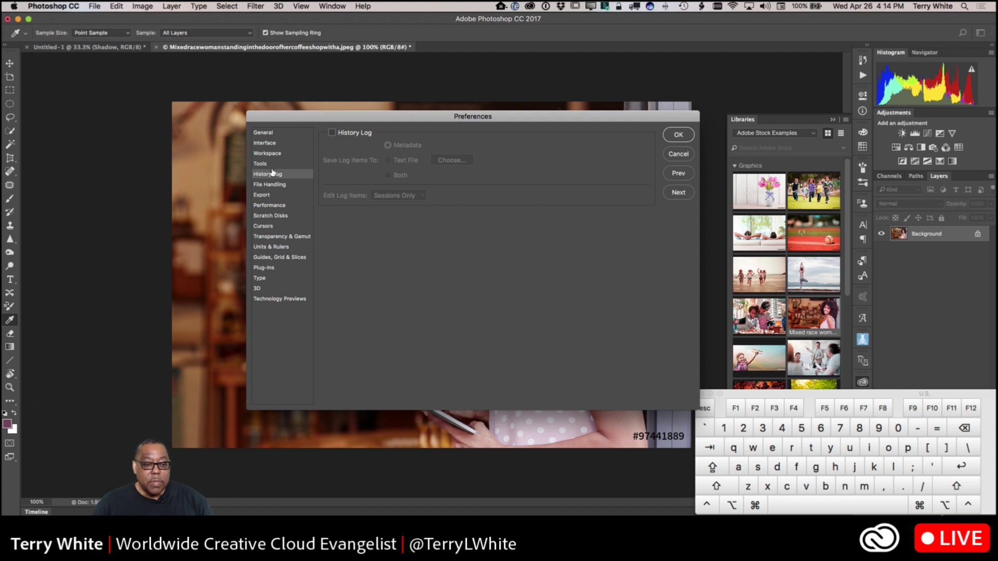
left_click(271, 207)
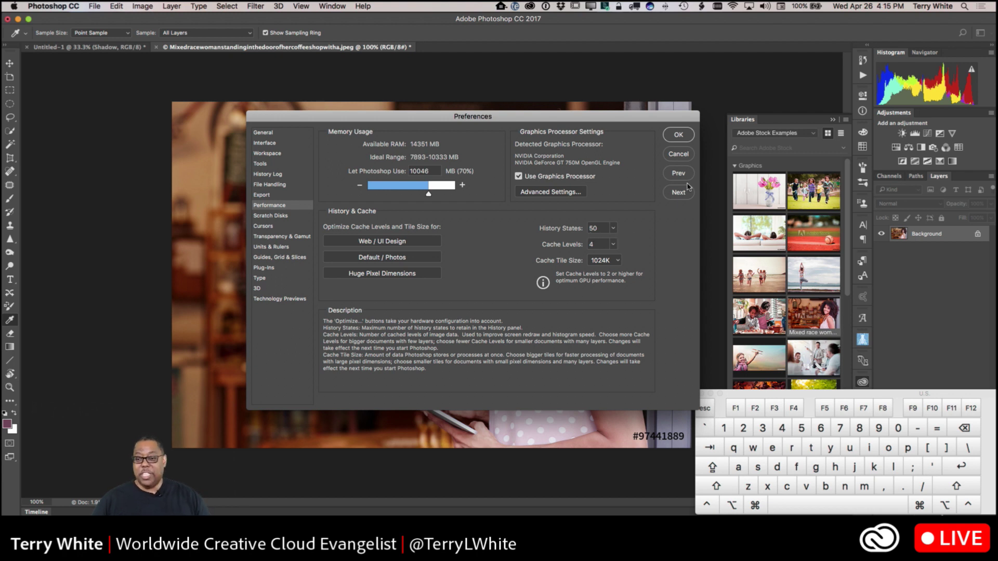
left_click(678, 154)
key("b")
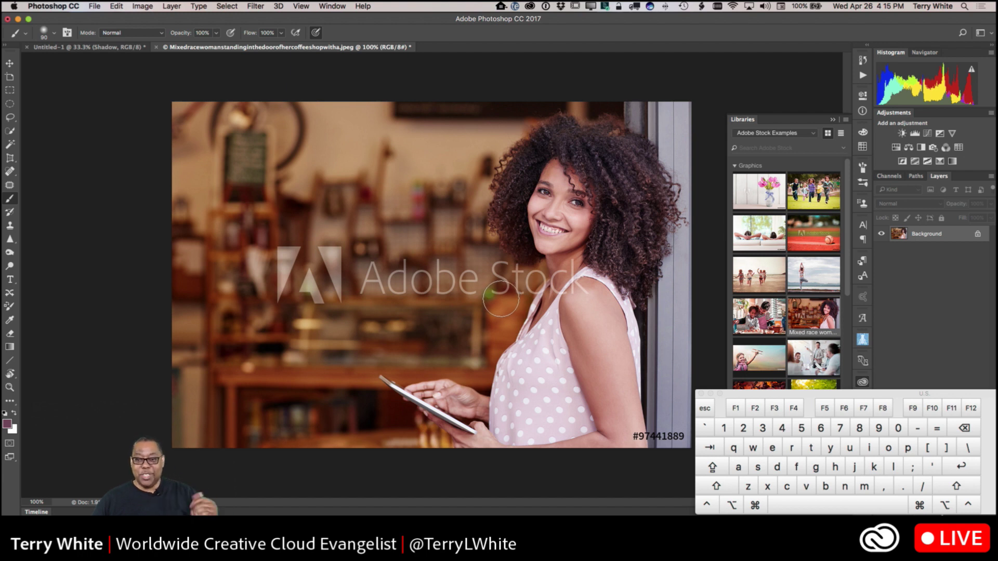
Show the History panel with the recorded brush states and view its available commands.
left_click(332, 7)
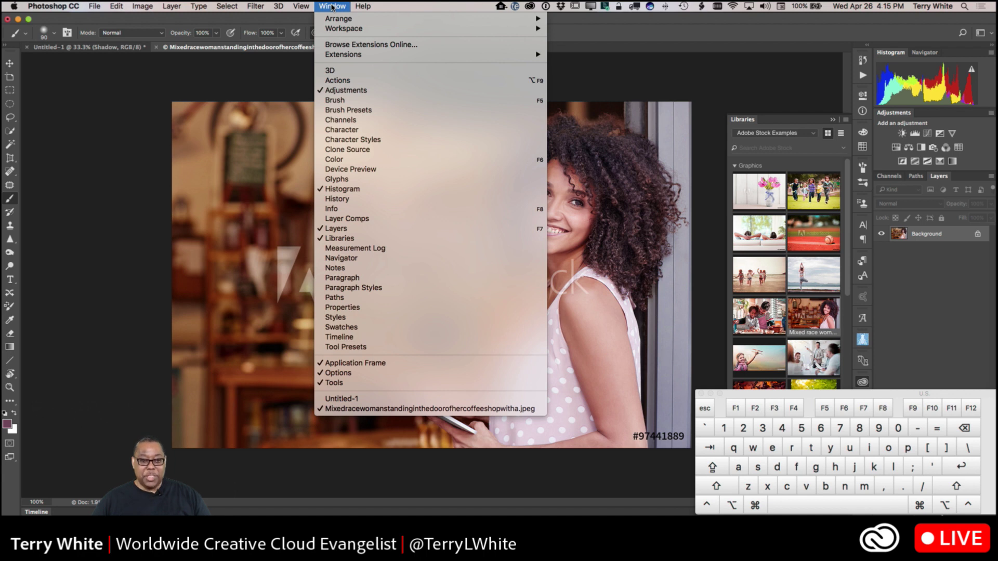
left_click(356, 202)
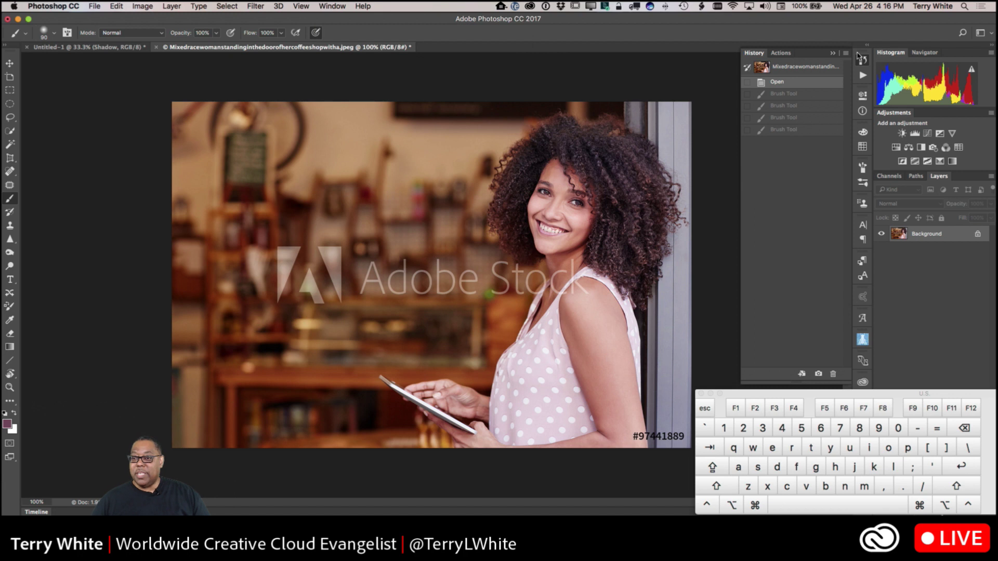
left_click(845, 53)
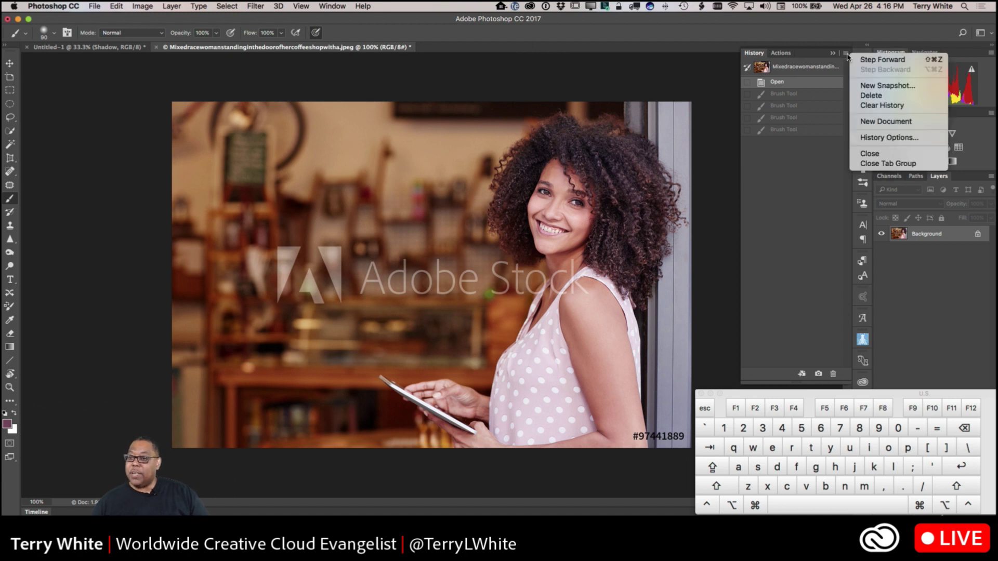
Try the Allow Non-Linear History setting in History Options, cancel the dialog, and collapse the History panel.
left_click(887, 138)
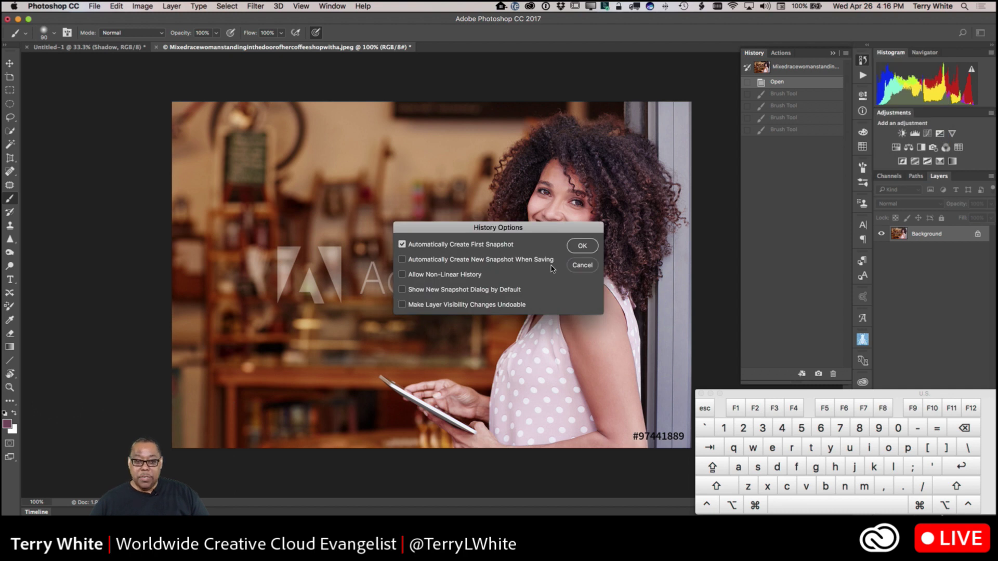
left_click(433, 276)
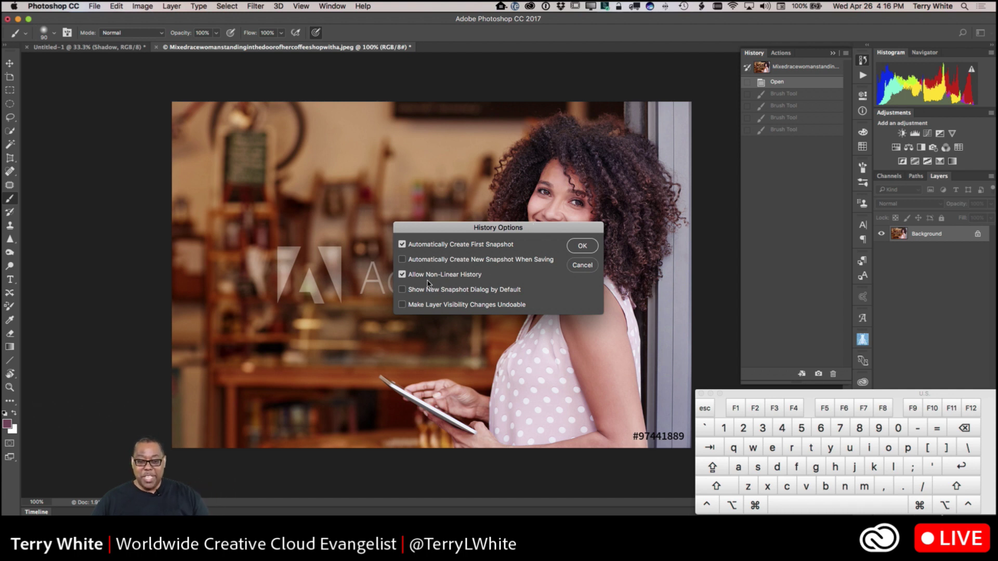
left_click(456, 276)
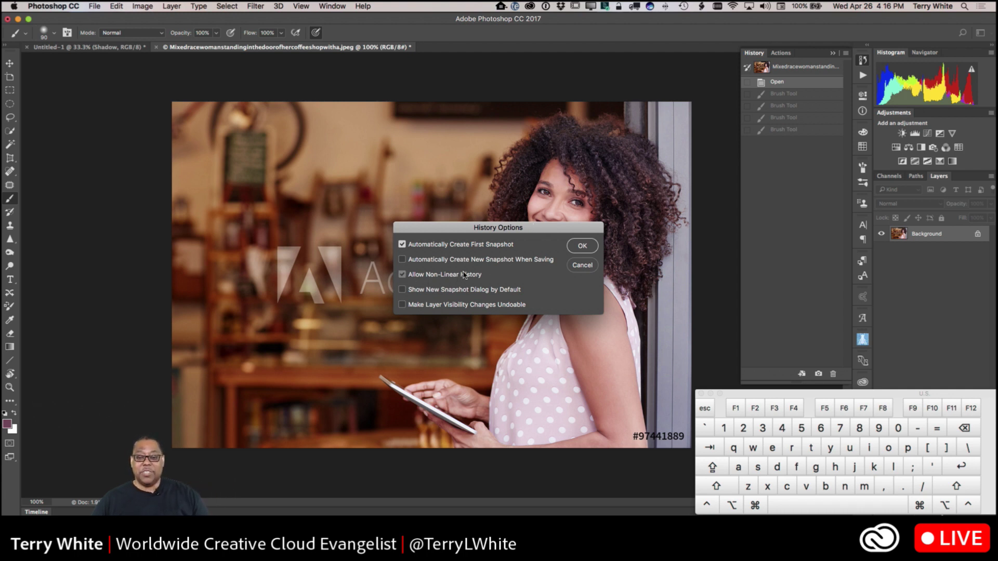
left_click(581, 265)
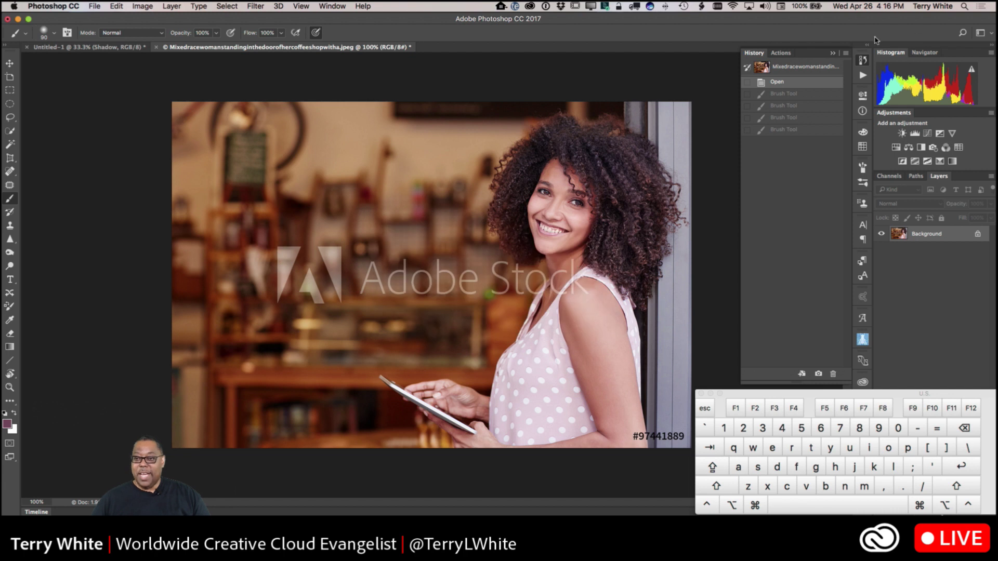
left_click(834, 54)
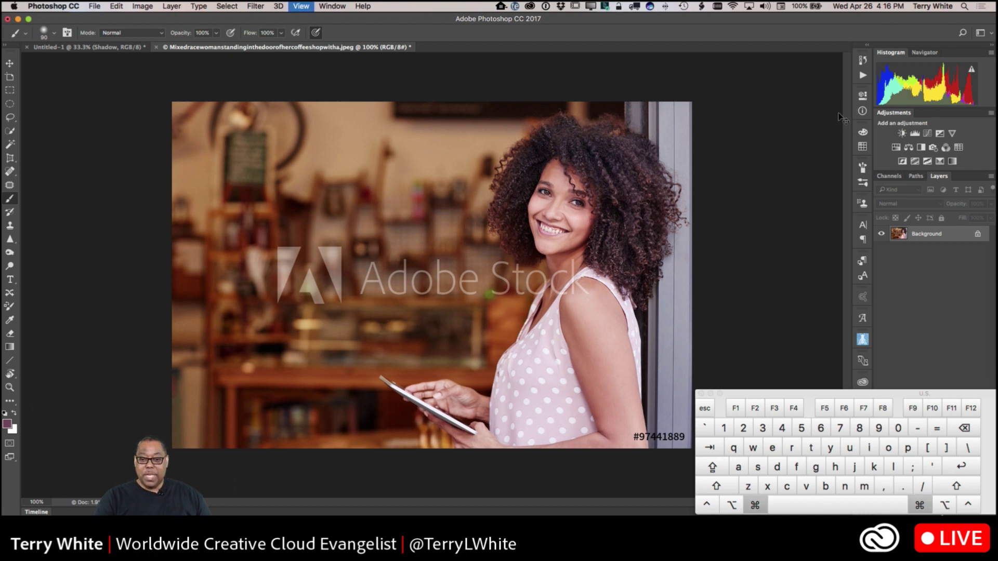
Zoom in on the photo's watermark text to 500%.
key("super+equal")
key("super+equal")
key("super+equal")
key("super+equal")
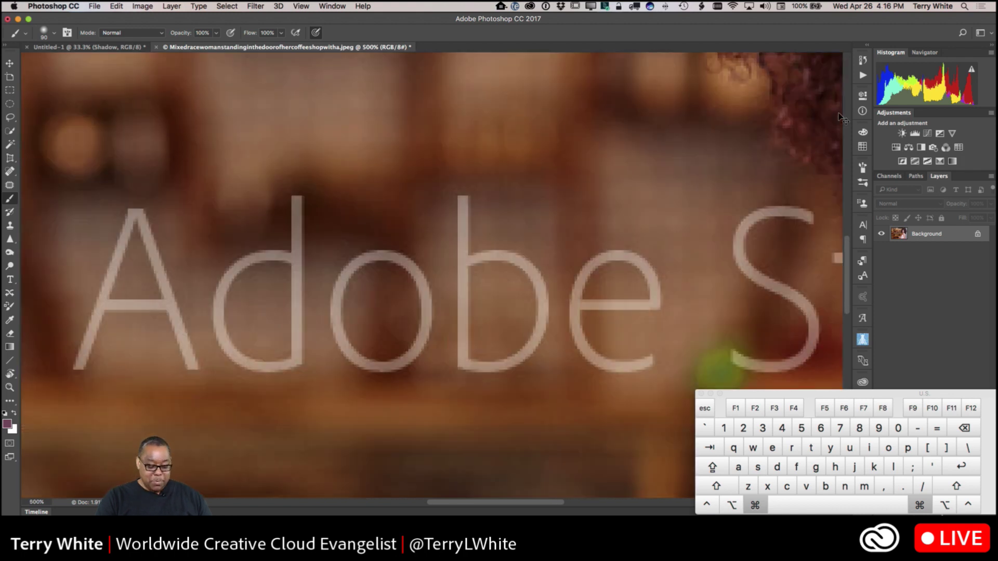
Zoom the photo out step by step to 33.3%.
key("super+minus")
key("super+minus")
key("super+minus")
key("super+minus")
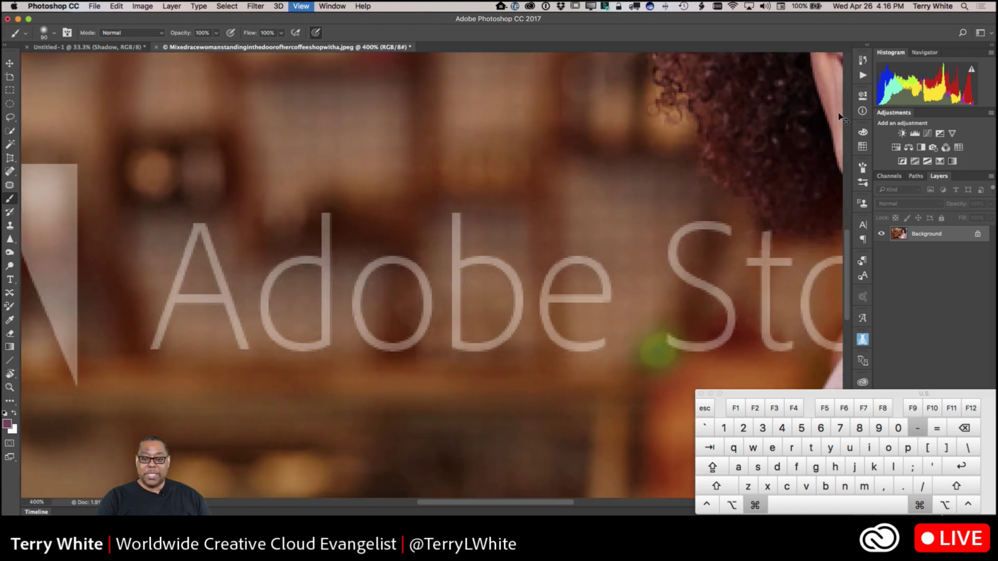
key("super+minus")
key("super+minus")
key("super+minus")
key("super+minus")
key("super+minus")
key("super+minus")
key("super+minus")
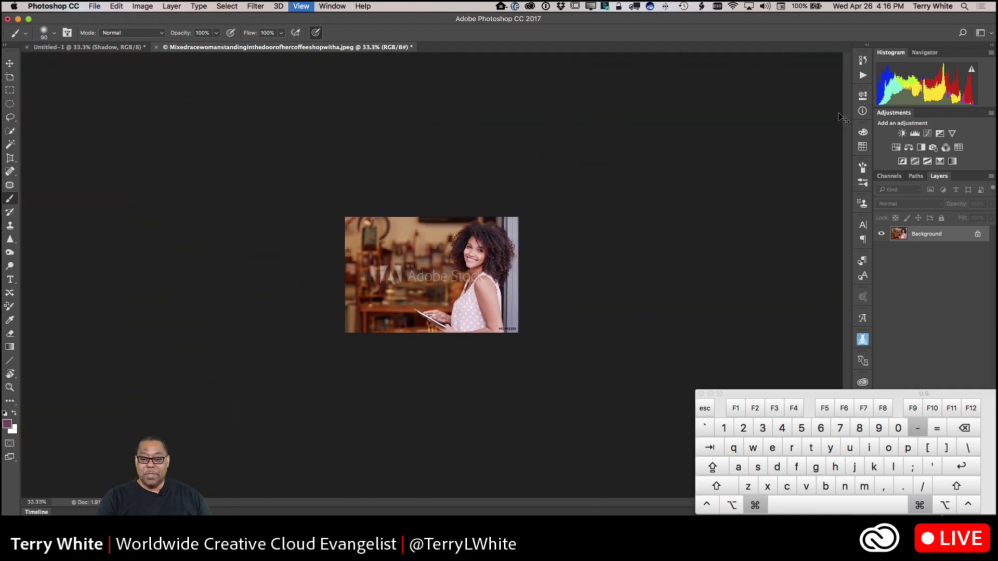
Zoom back in on the photo and finish at 66.7%.
key("super+equal")
key("super+equal")
key("super+equal")
key("super+equal")
key("super+equal")
key("super+equal")
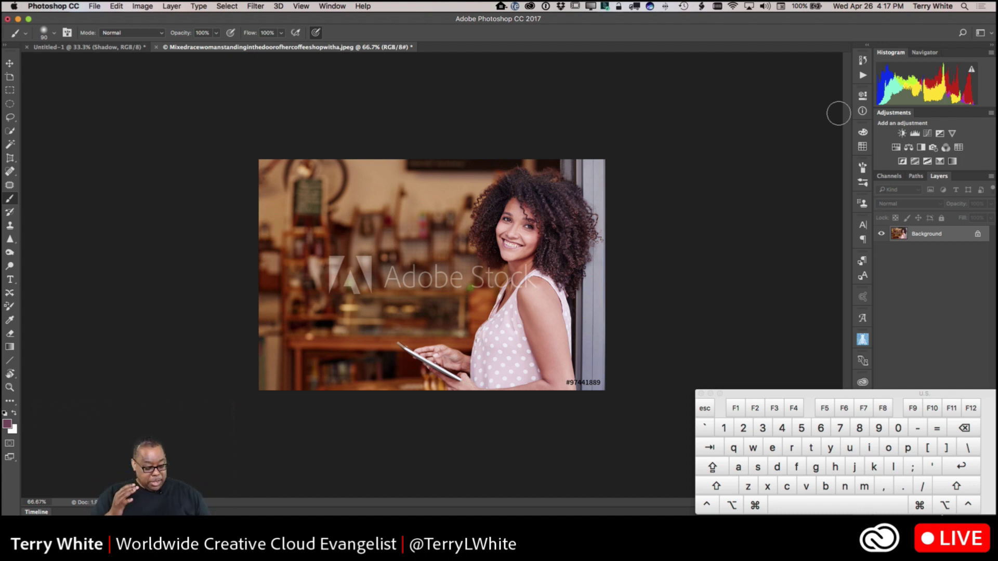
Fit the photo to the screen, view it at 100%, and fit it to the screen again.
key("super")
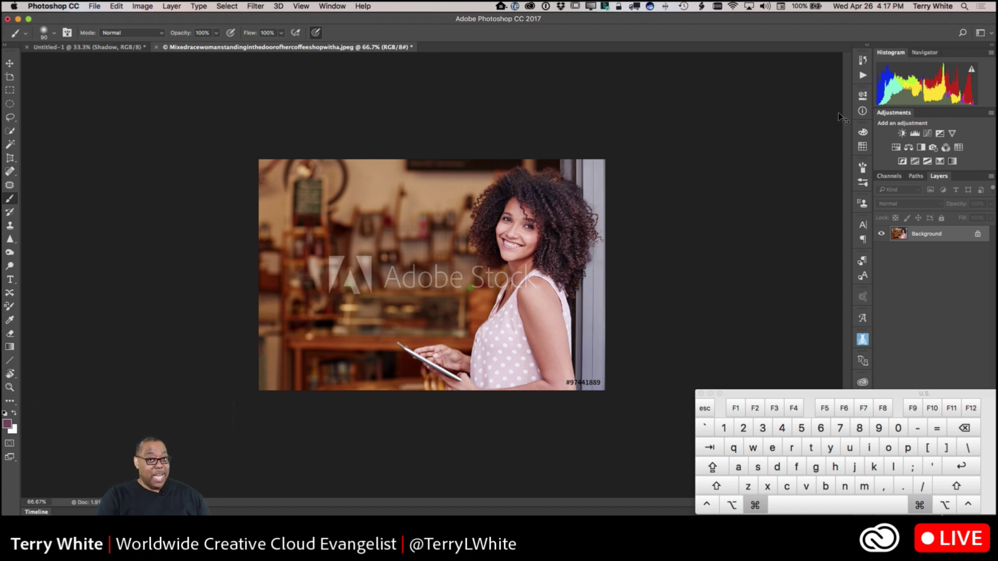
key("super+equal")
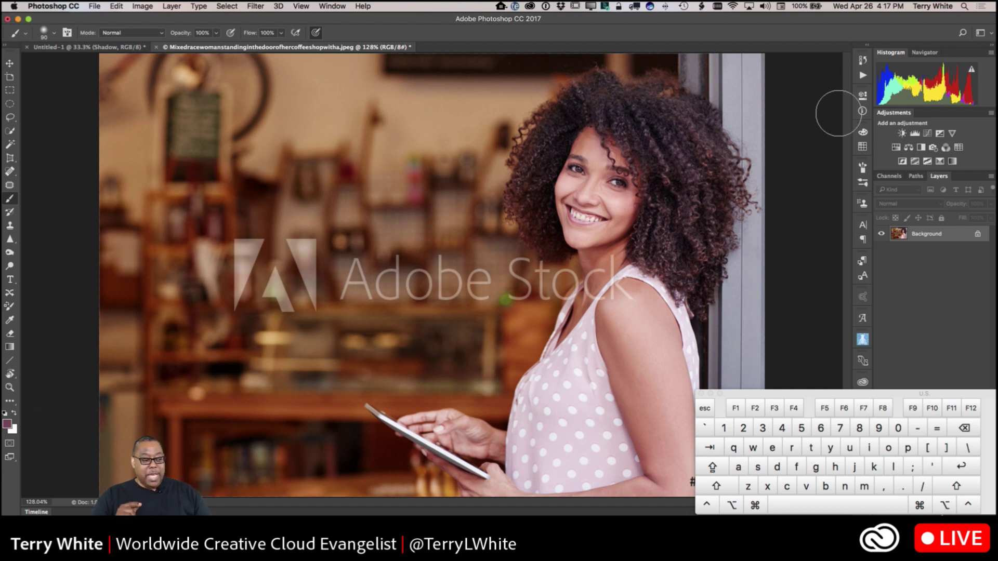
key("super")
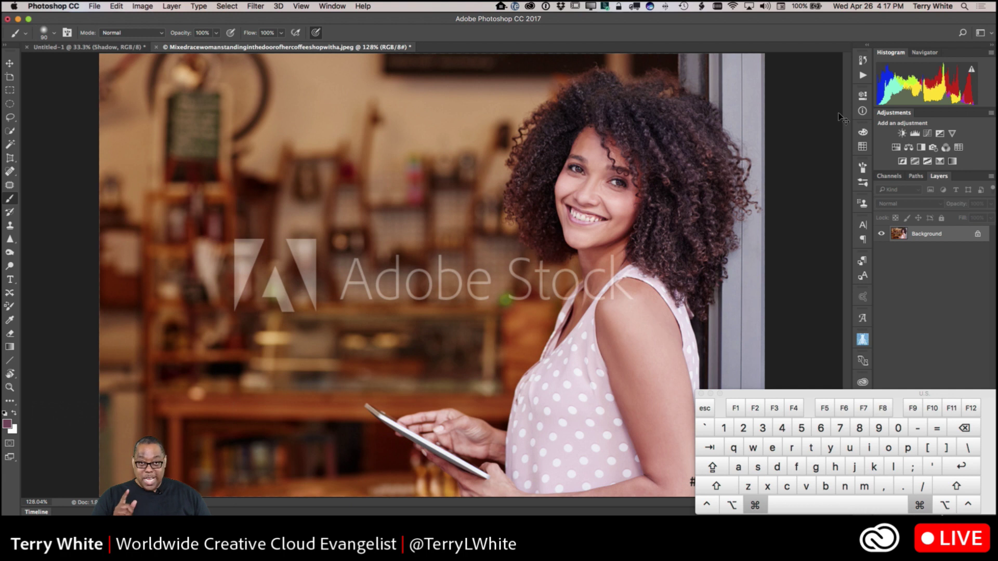
key("super+1")
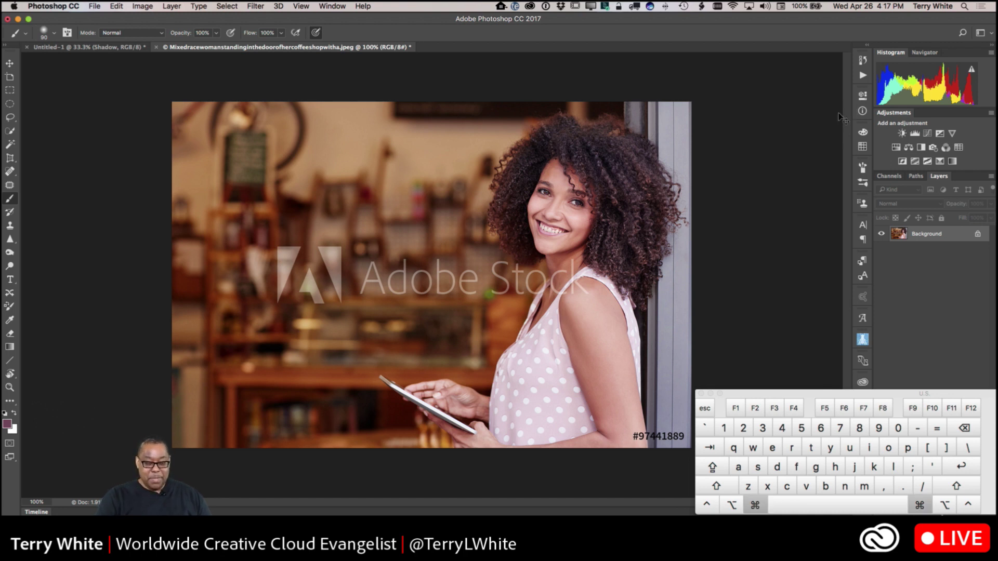
key("super+plus")
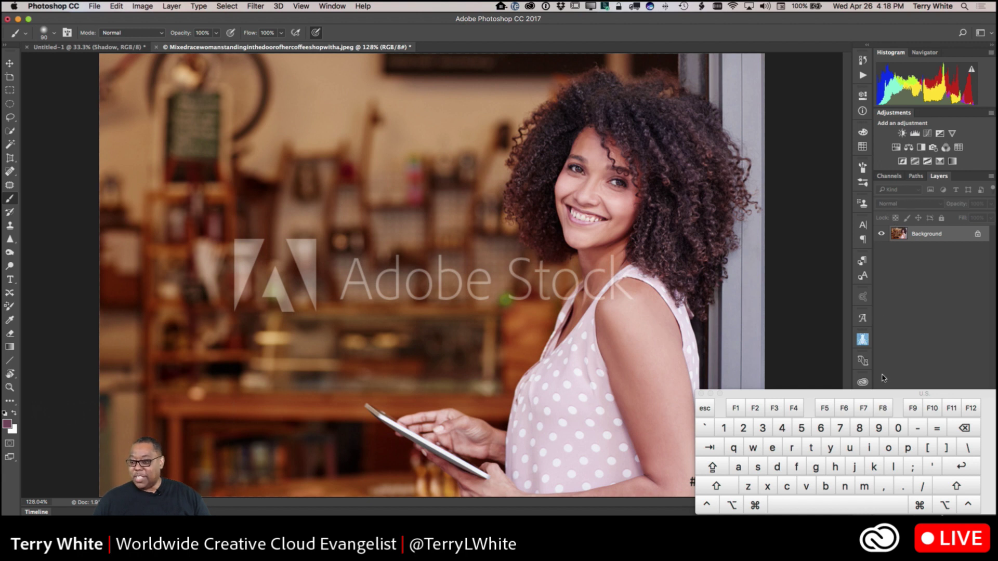
Place the chauffeur and luxury car image from the Adobe Stock library onto the photo.
left_click(861, 383)
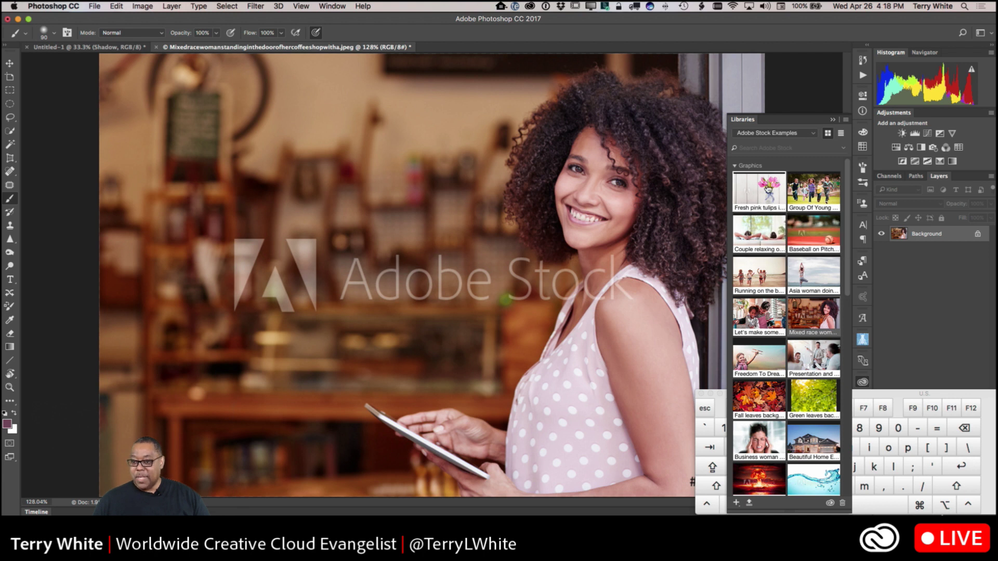
left_click(815, 136)
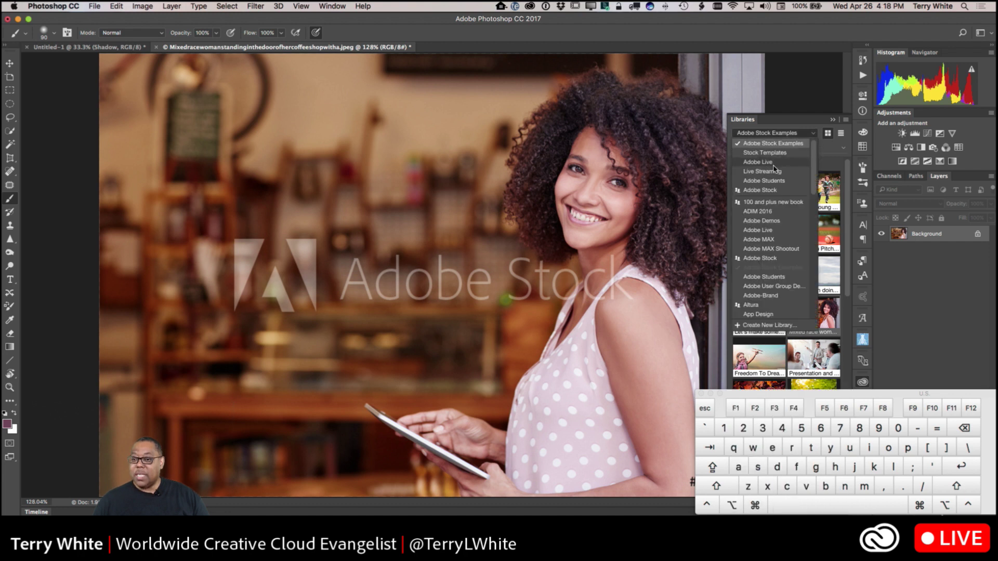
left_click(772, 191)
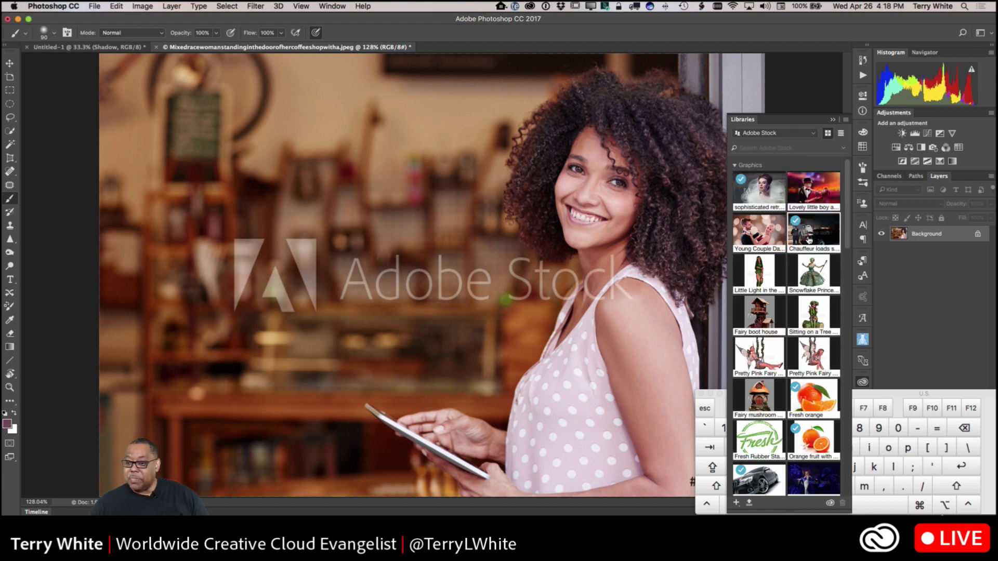
left_click_drag(740, 245, 342, 232)
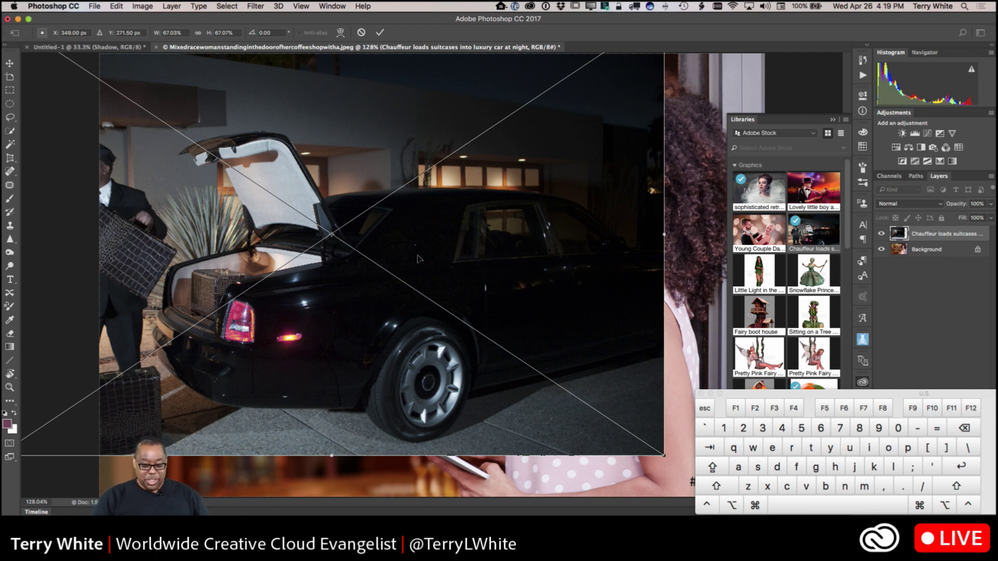
Scale the placed car image proportionally down to about 21.4%, position it in the photo's lower-left area, and commit the placement.
key("super+0")
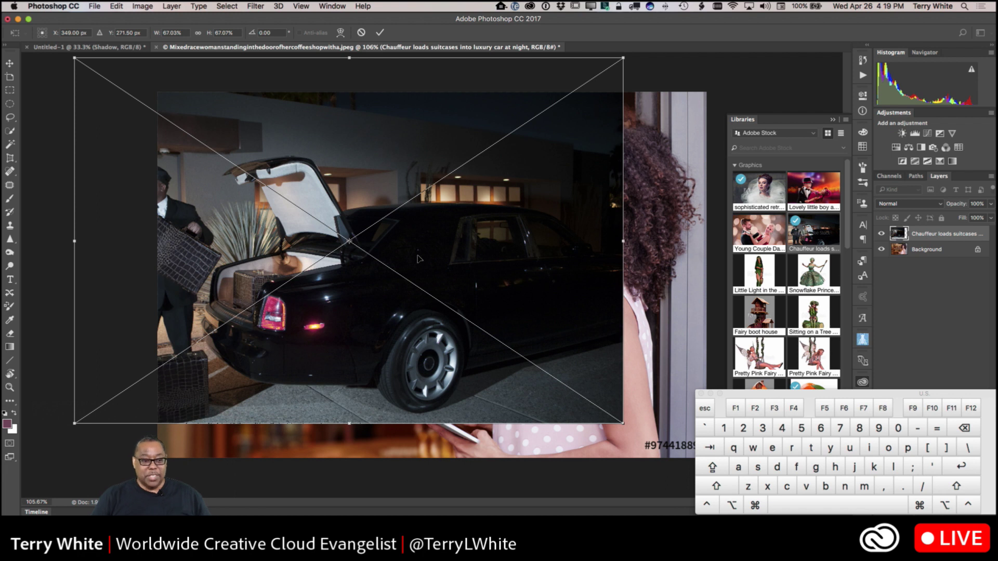
key("shift")
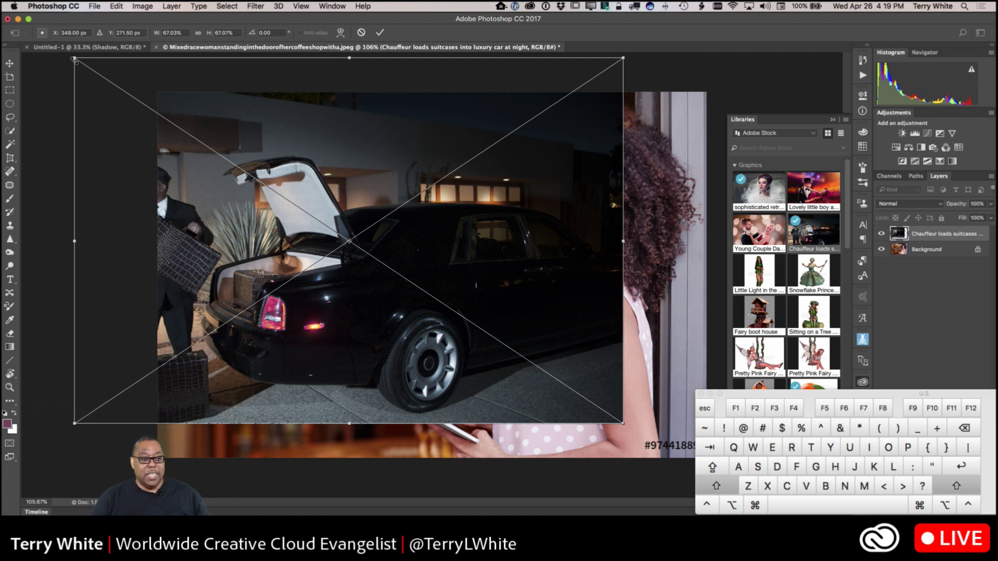
left_click_drag(76, 61, 251, 400)
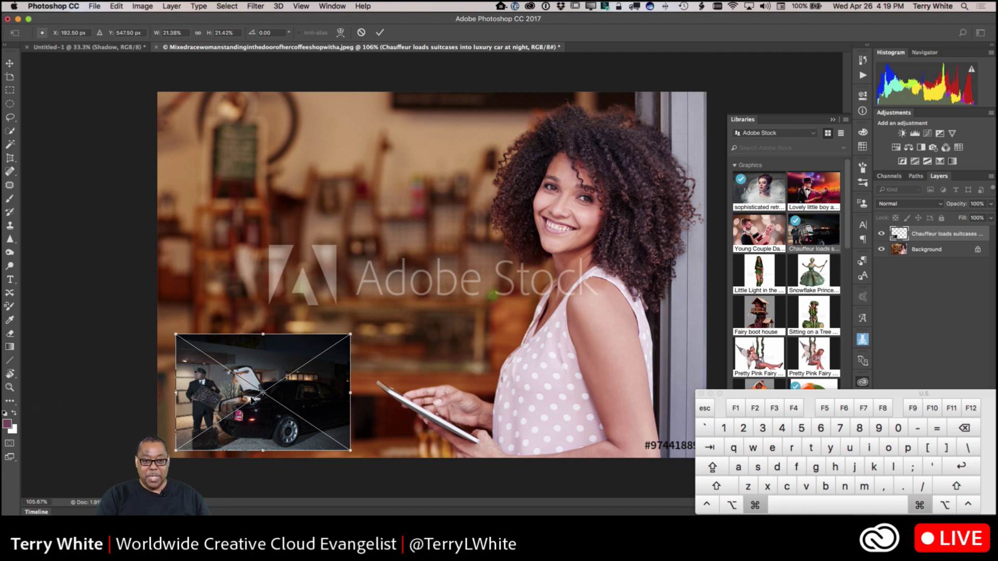
key("super+equal")
key("Return")
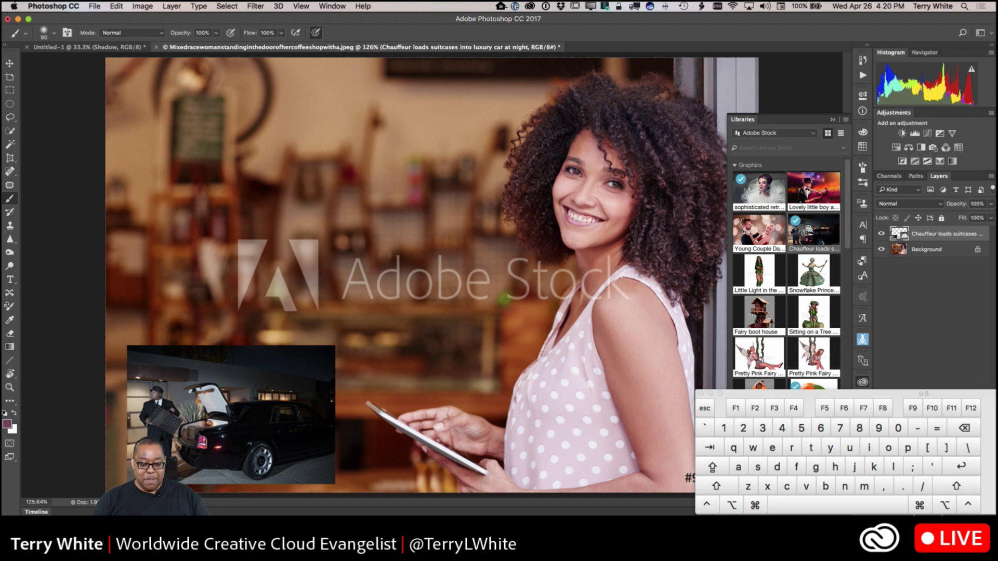
Switch to InDesign and select all the text of the CCDesign cover title.
key("super+Tab")
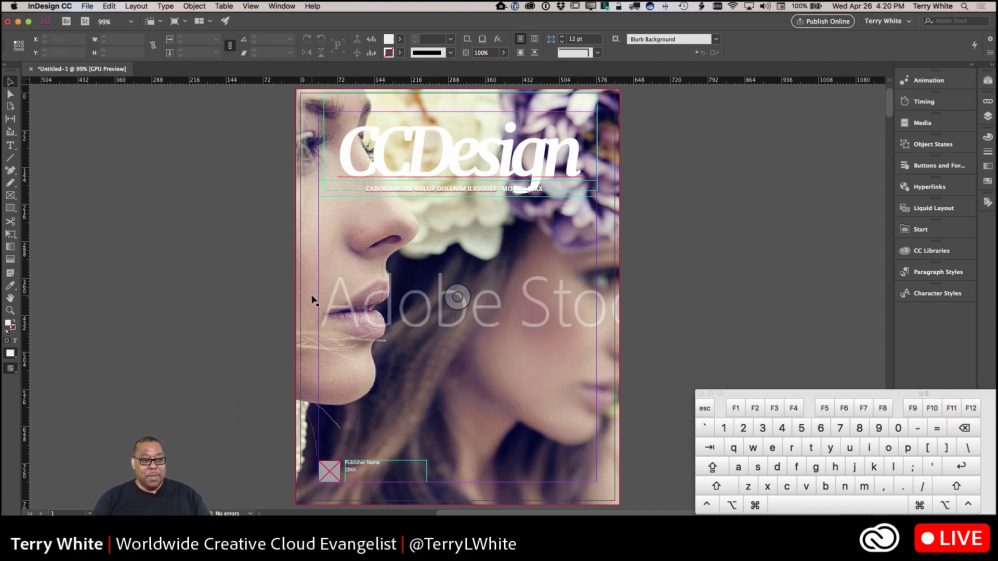
left_click(9, 147)
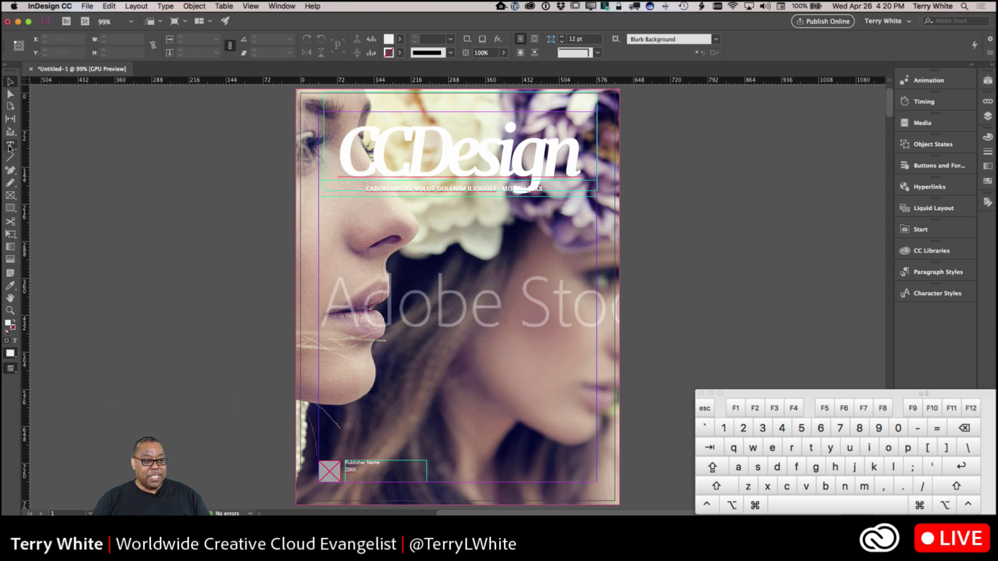
left_click_drag(346, 149, 585, 191)
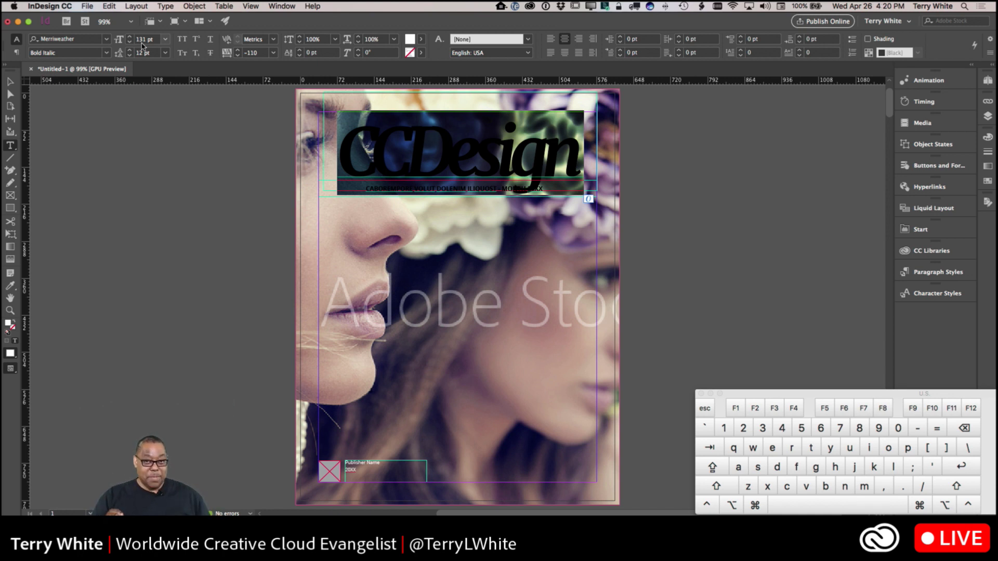
key("super")
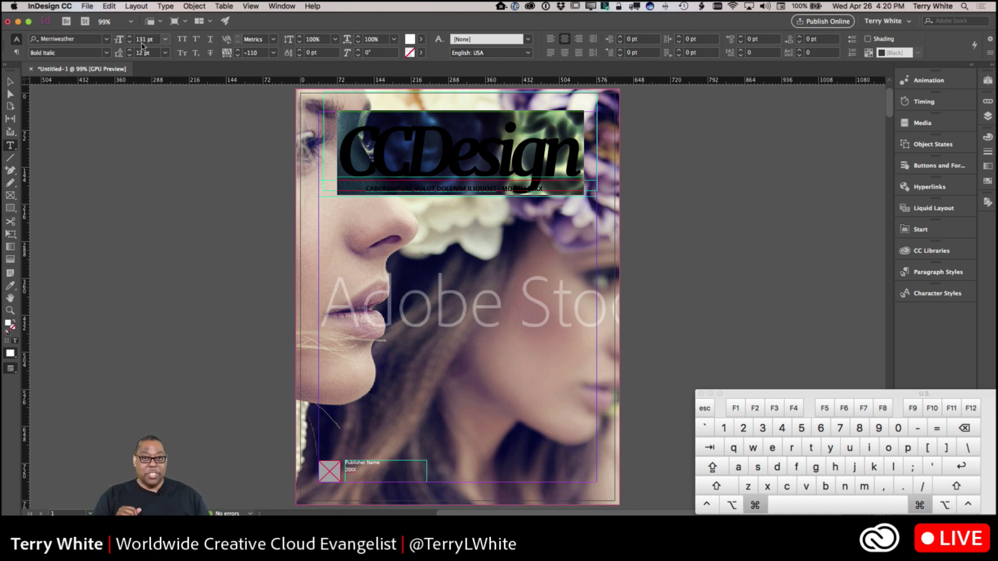
key("shift")
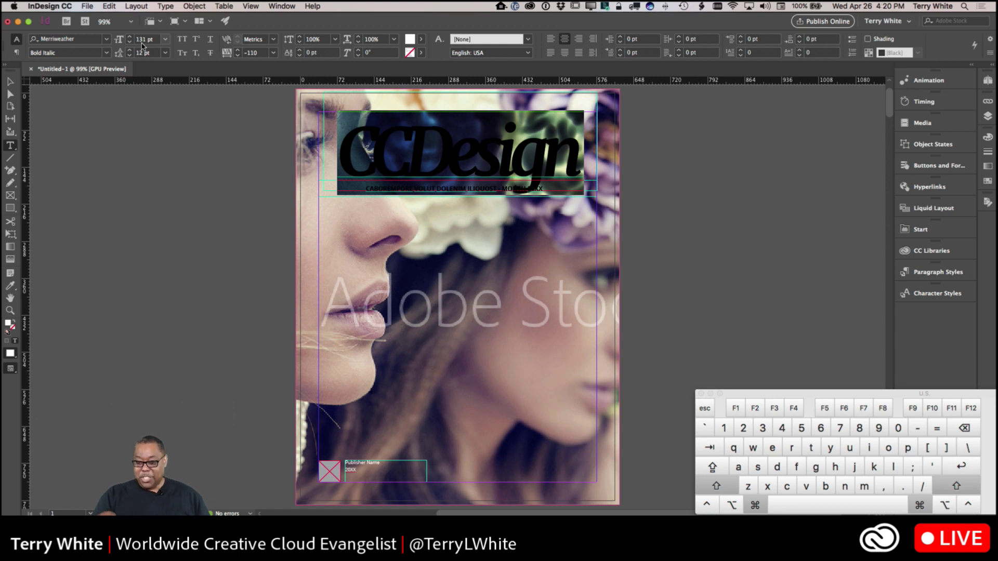
key("super")
key("super")
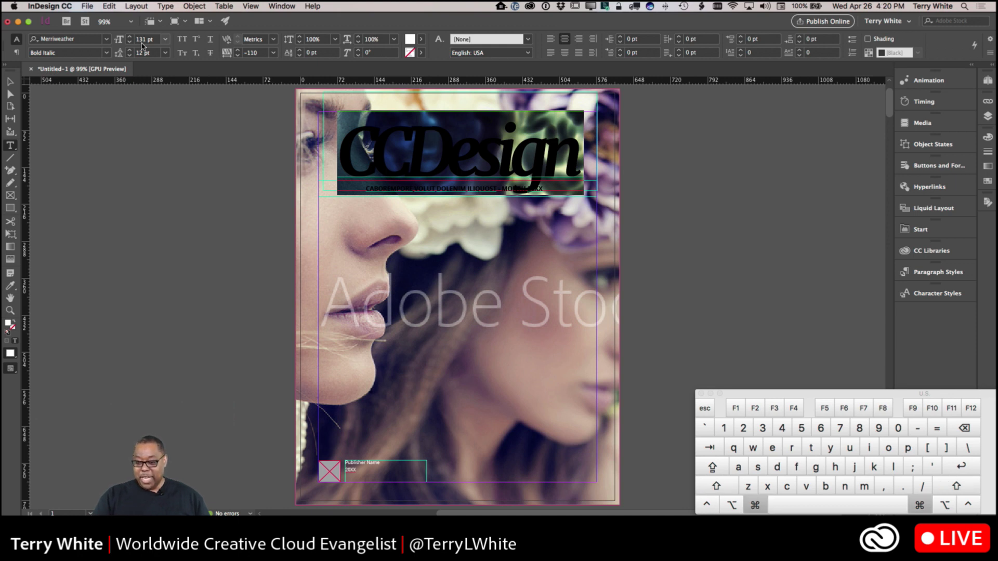
key("shift")
key("shift")
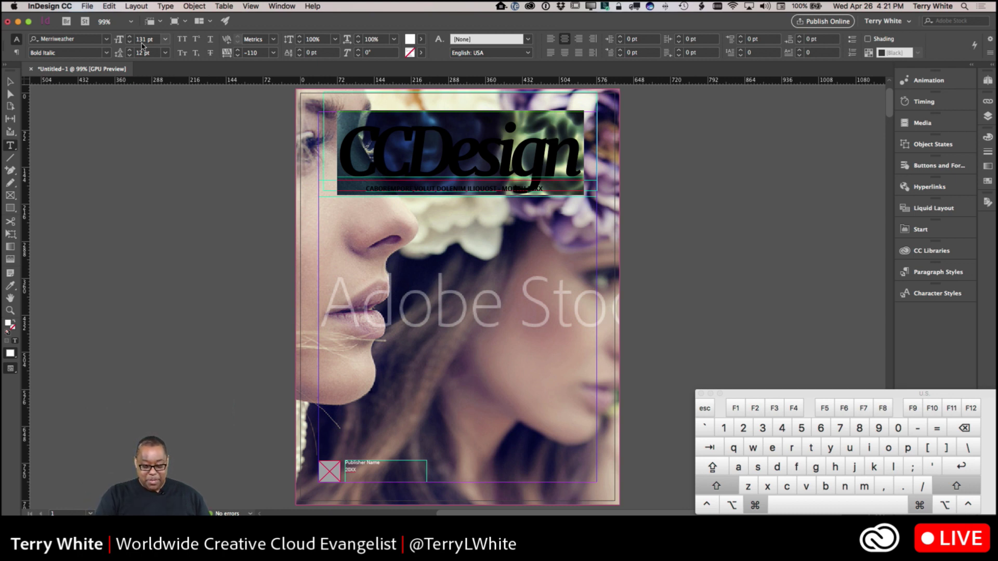
Reduce the selected title's font size in increments to 103 pt.
scroll(143, 46, "down", 12)
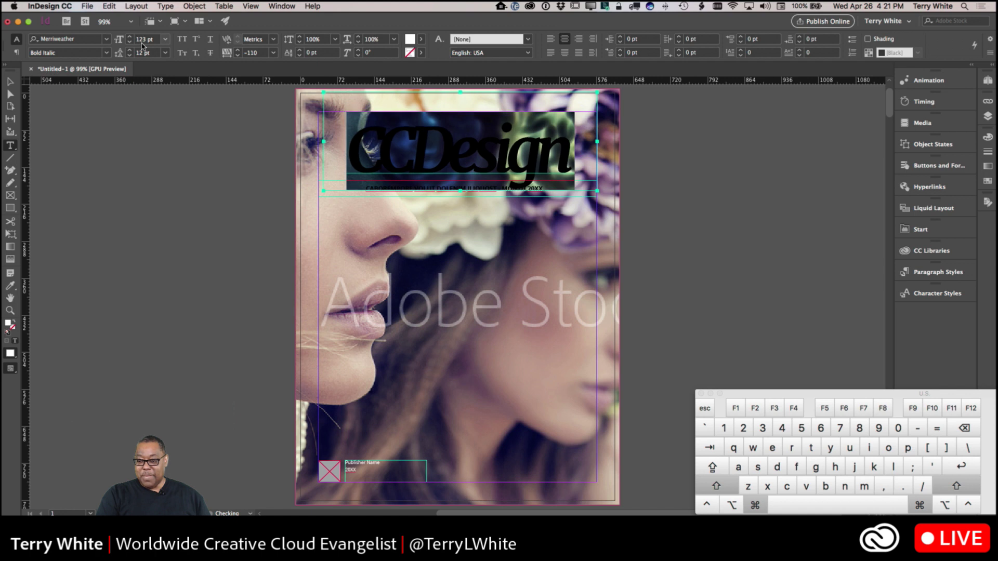
key("super+shift+comma")
key("super+shift+comma")
key("super+shift+comma")
key("super+shift+comma")
key("super+shift+comma")
key("super+shift+comma")
key("super+shift+comma")
key("super+shift+comma")
key("super+shift+comma")
key("super+shift+comma")
key("super+shift+comma")
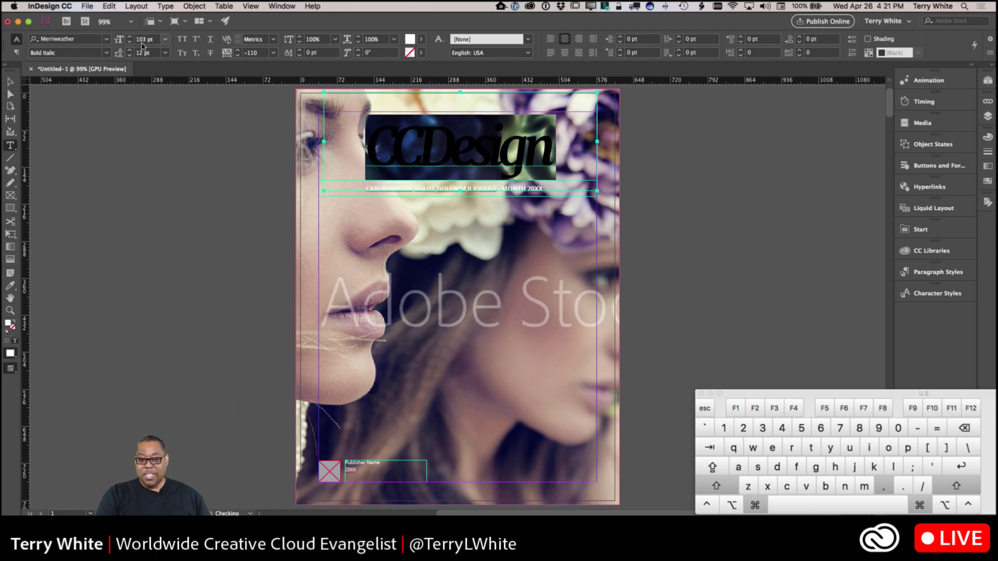
Enlarge the CCDesign title's font size in increments to 137 pt.
key("super+shift+period")
key("super+shift+period")
key("super+shift+period")
key("super+shift+period")
key("super+shift+period")
key("super+shift+period")
key("super+shift+period")
key("super+shift+period")
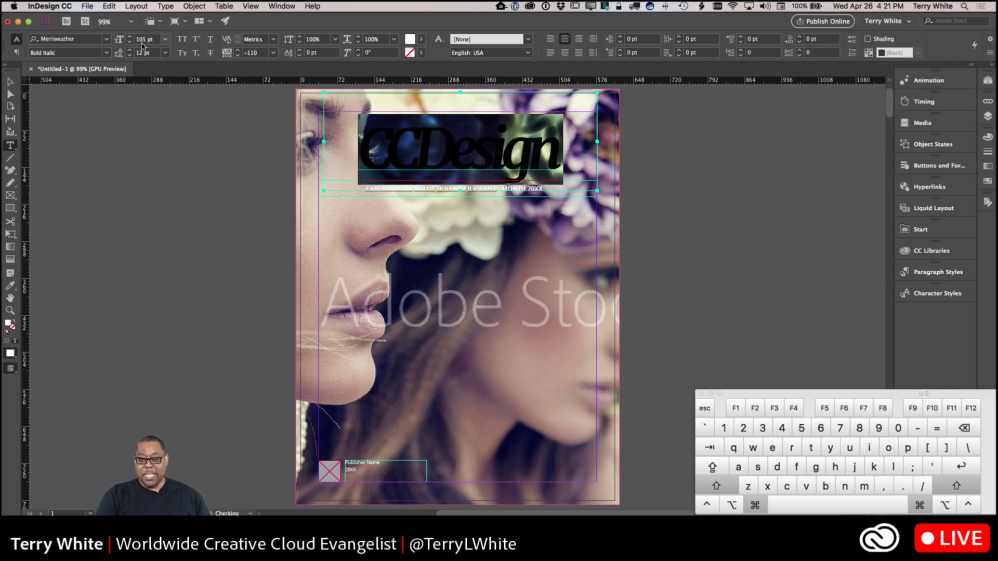
key("super+shift+period")
key("super+shift+period")
key("super+shift+period")
key("super+shift+period")
key("super+shift+period")
key("super+shift+period")
key("super+shift+period")
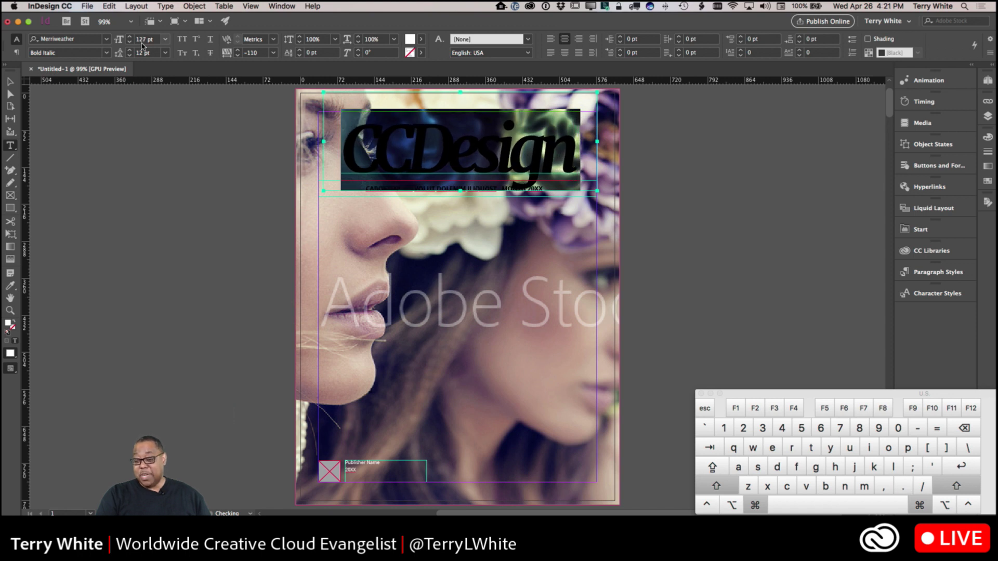
key("super+shift+period")
key("super+shift+period")
key("super+shift+period")
key("super+shift+period")
key("super+shift+period")
key("super+shift+period")
key("super+shift+comma")
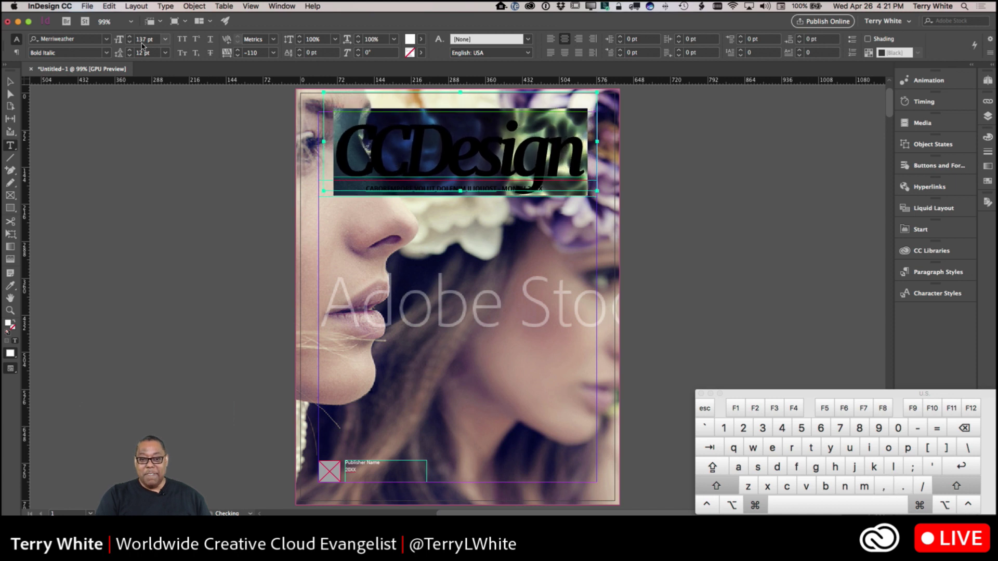
Bring the CCDesign title's font size down in increments, finishing at 123 pt.
key("super+shift+comma")
key("super+shift+comma")
key("super+shift+comma")
key("super+shift+comma")
key("super+shift+comma")
key("super+shift+comma")
key("super+shift+comma")
key("super+shift+comma")
key("super+shift+comma")
key("super+shift+comma")
key("super+shift+period")
key("super+shift+period")
key("super+shift+period")
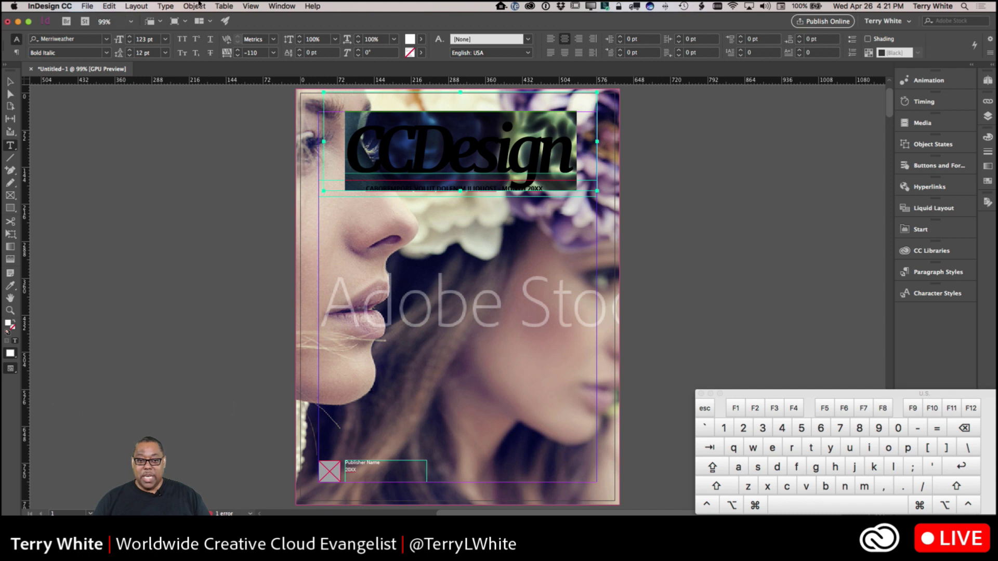
Place the text cursor between the D and e of the title and move the on-screen keyboard to reveal its arrow keys.
left_click(371, 179)
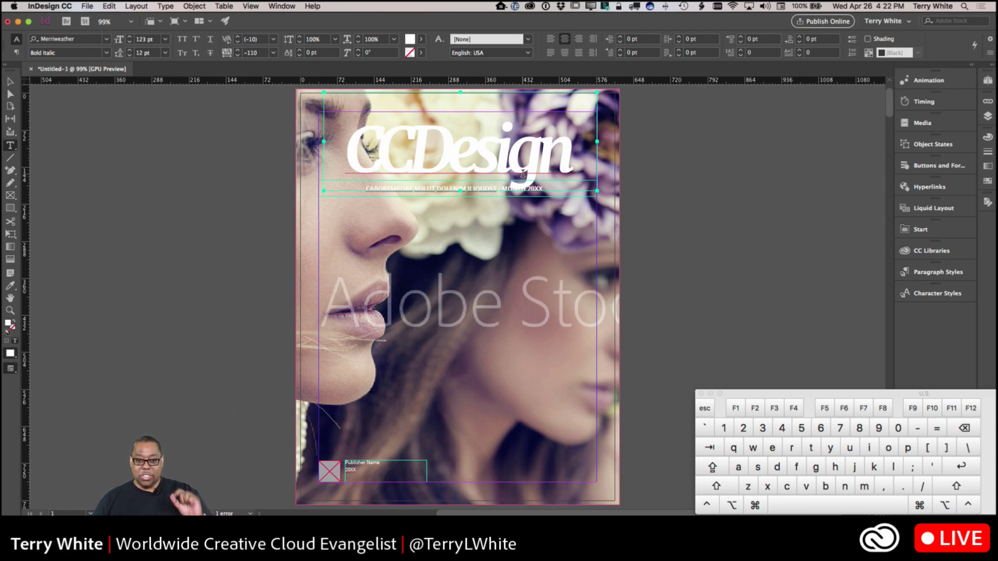
left_click(452, 158)
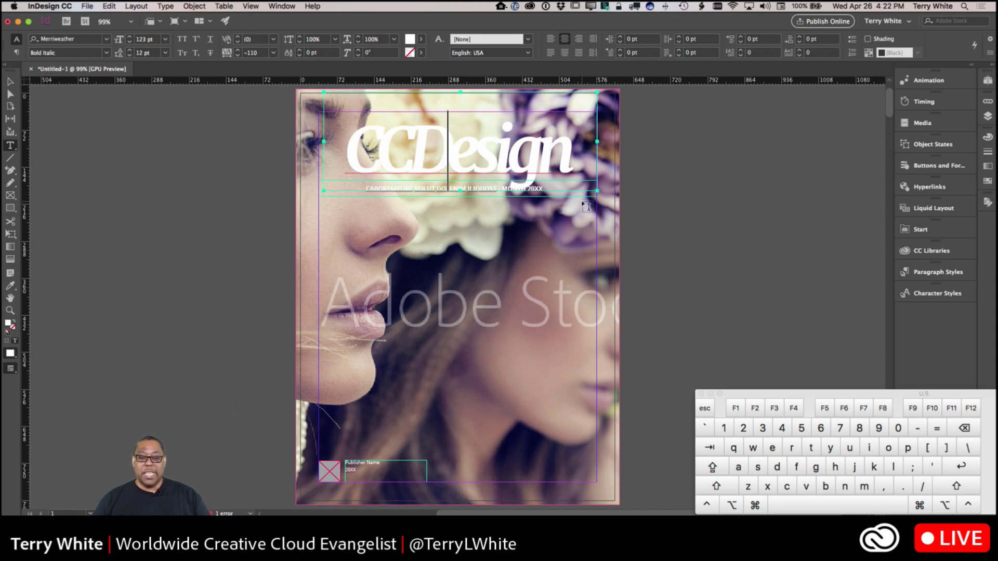
key("alt")
key("alt")
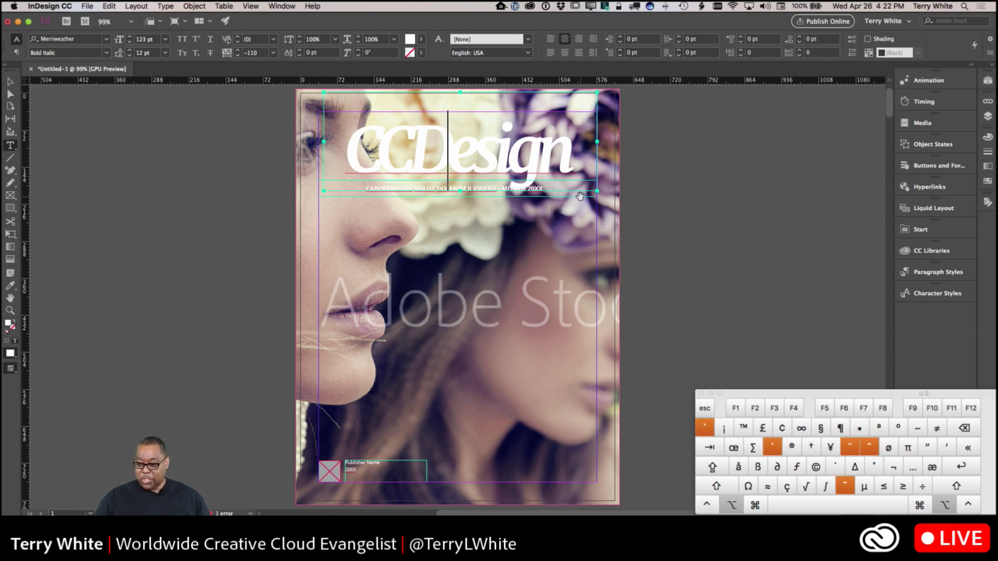
key("alt")
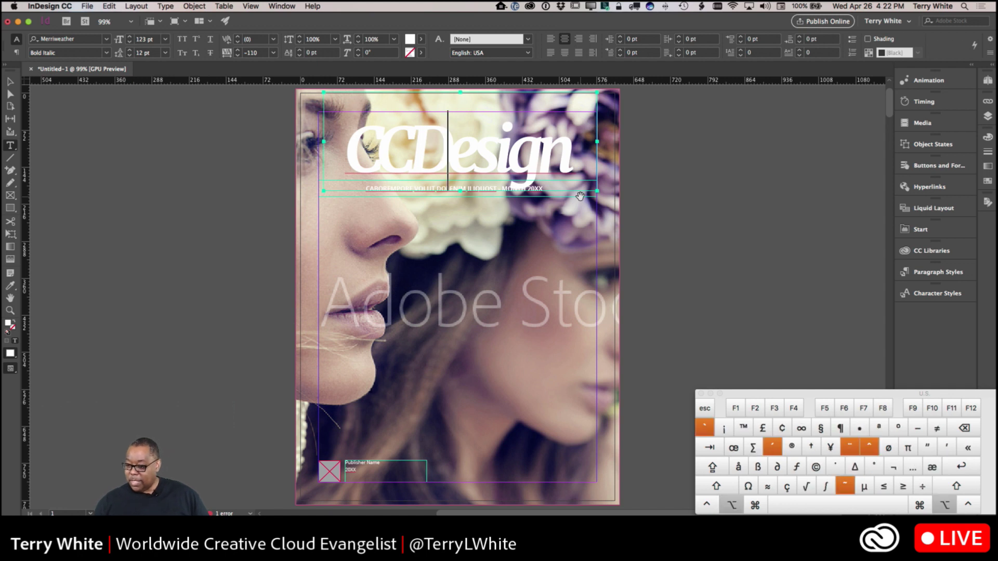
key("alt")
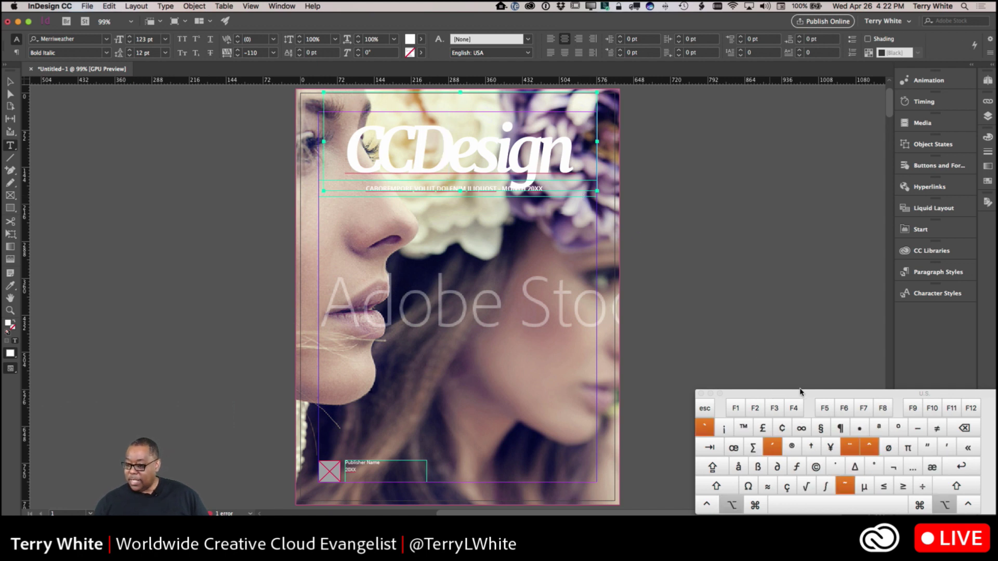
left_click_drag(961, 395, 887, 388)
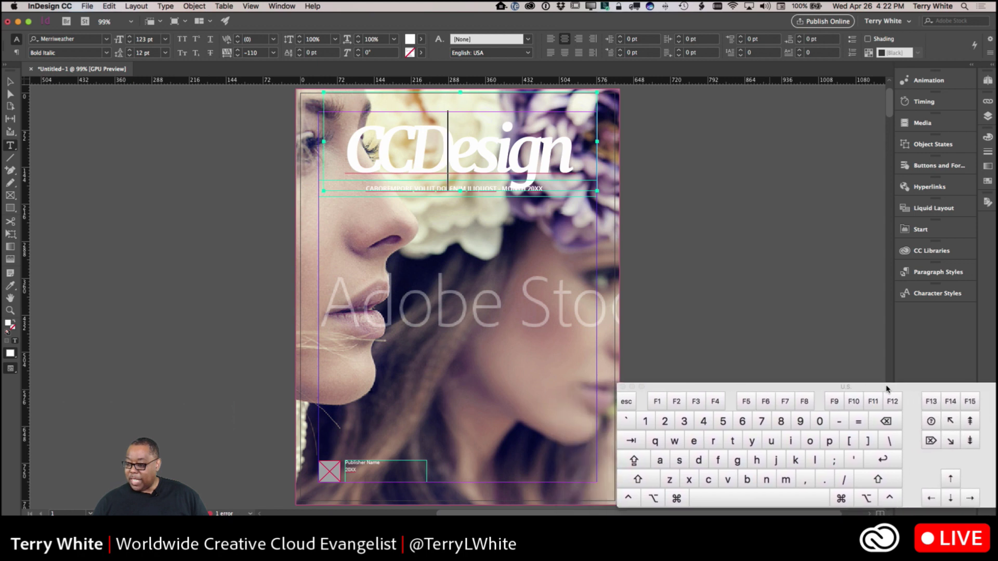
Widen the kerning between the D and e of the title to 320.
key("alt")
key("alt+Right")
key("alt+Right")
key("alt+Right")
key("alt+Right")
key("alt+Right")
key("alt+Right")
key("alt+Right")
key("alt+Right")
key("alt+Right")
key("alt+Right")
key("alt+Right")
key("alt+Right")
key("alt+Right")
key("alt+Right")
key("alt+Right")
key("alt+Right")
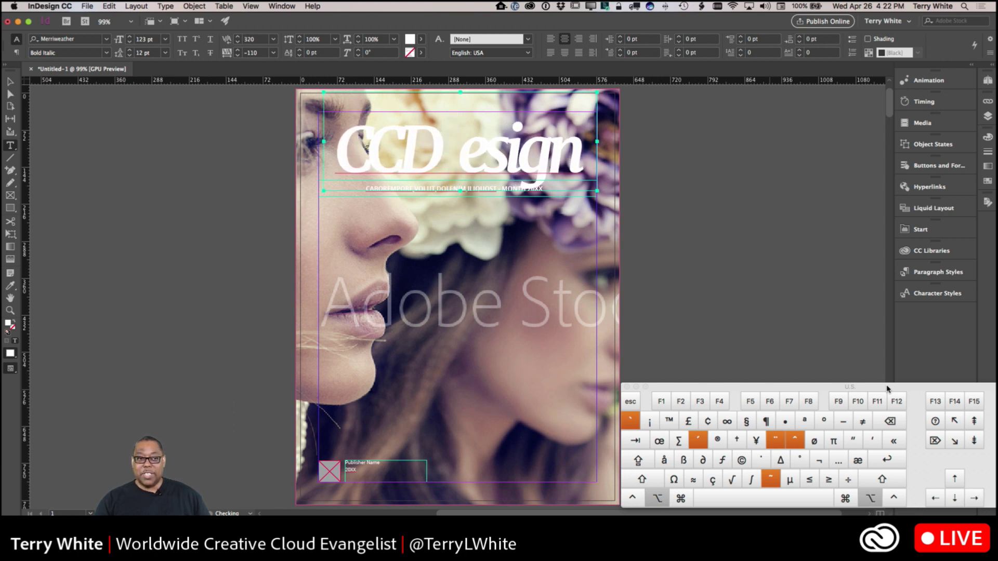
Tighten the kerning between the title's D and e to -360 so the letters overlap.
key("alt+Left")
key("alt+Left")
key("alt+Left")
key("alt+Left")
key("alt+Left")
key("alt+Left")
key("alt+Left")
key("alt+Left")
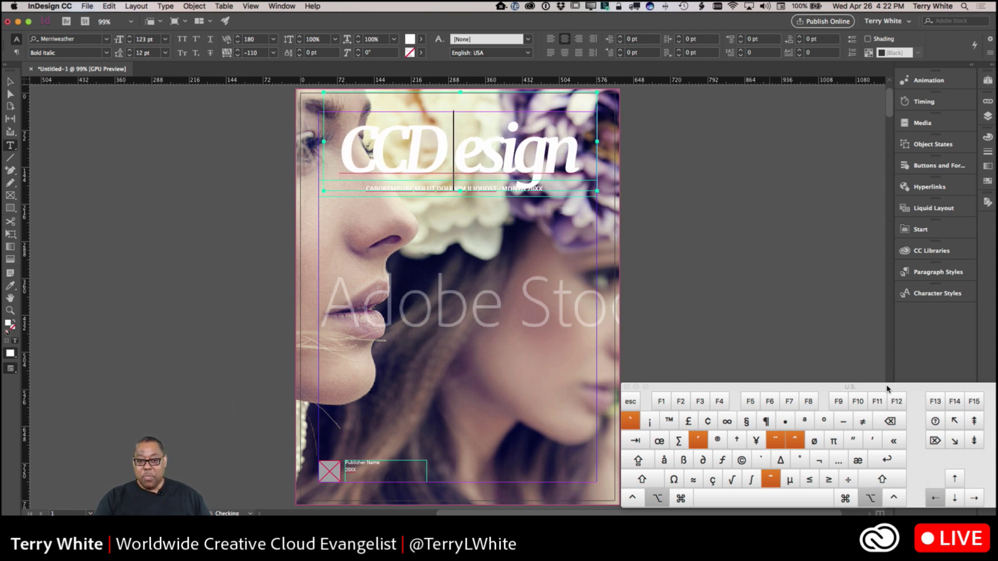
key("alt+Left")
key("alt+Left")
key("alt+Left")
key("alt+Left")
key("alt+Left")
key("alt+Left")
key("alt+Left")
key("alt+Left")
key("alt+Left")
key("alt+Left")
key("alt+Left")
key("alt+Left")
key("alt+Left")
key("alt+Left")
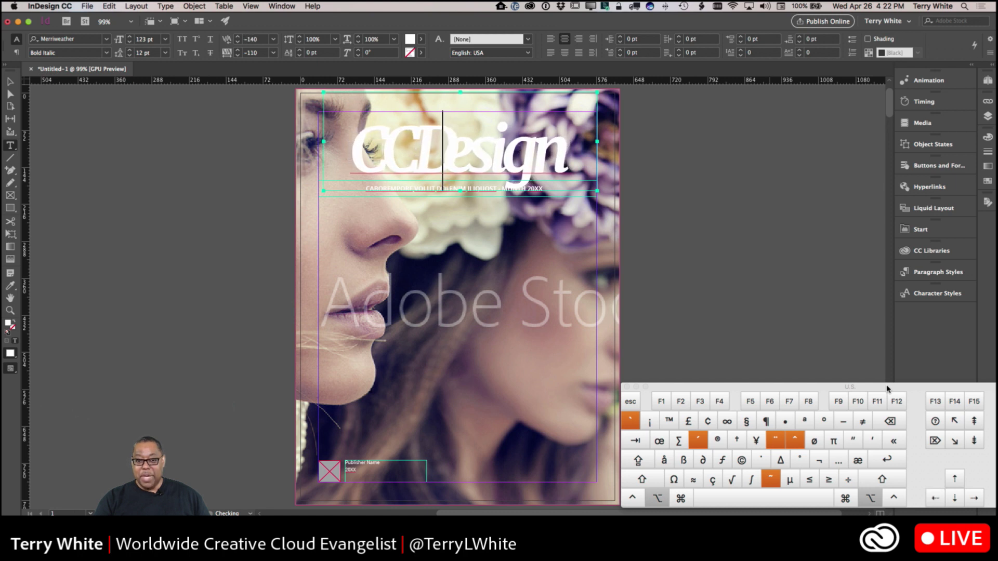
key("alt+Left")
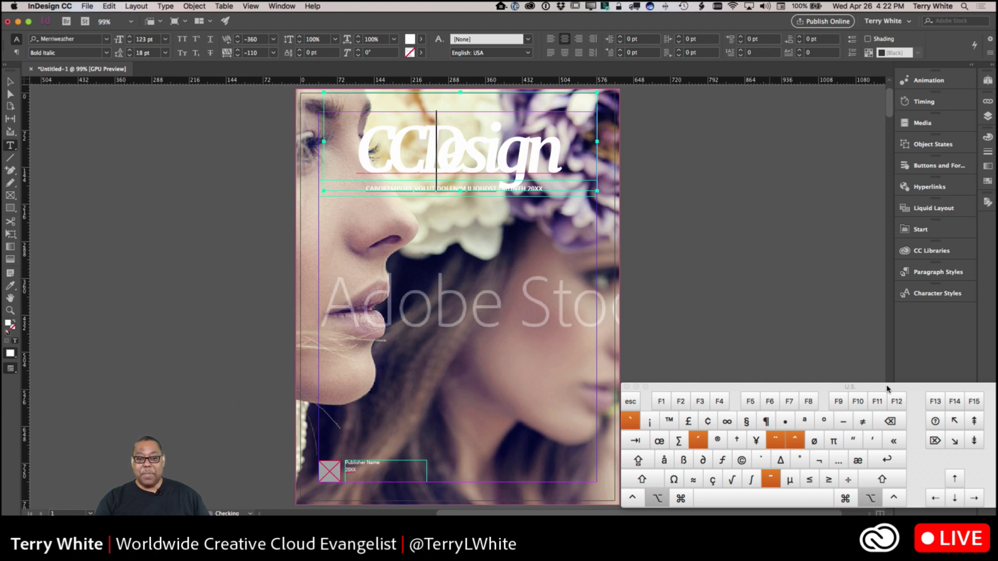
Loosen the kerning between the title's D and e, finishing at 40.
key("alt+Right")
key("alt+Right")
key("alt+Right")
key("alt+Right")
key("alt+Right")
key("alt+Right")
key("alt+Right")
key("alt+Right")
key("alt+Right")
key("alt+Right")
key("alt+Right")
key("alt+Right")
key("alt+Right")
key("alt+Right")
key("alt+Right")
key("alt+Right")
key("alt+Right")
key("alt+Right")
key("alt+Right")
key("alt+Right")
key("alt+Right")
key("alt+Right")
key("alt+Left")
key("alt+Left")
key("alt+Right")
key("alt+Left")
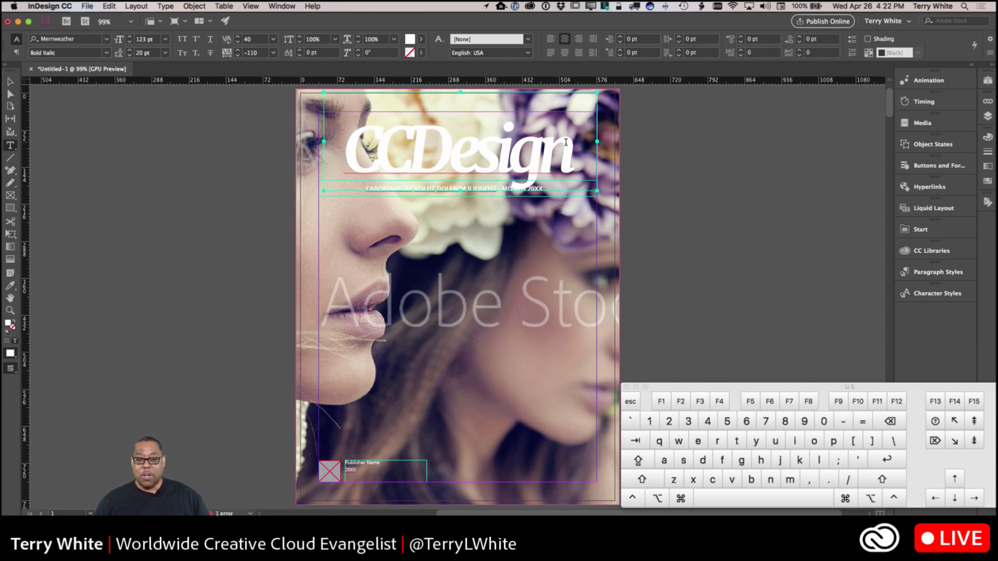
Set the tracking of the whole CCDesign title to -50, and place the text cursor before its D.
key("super+a")
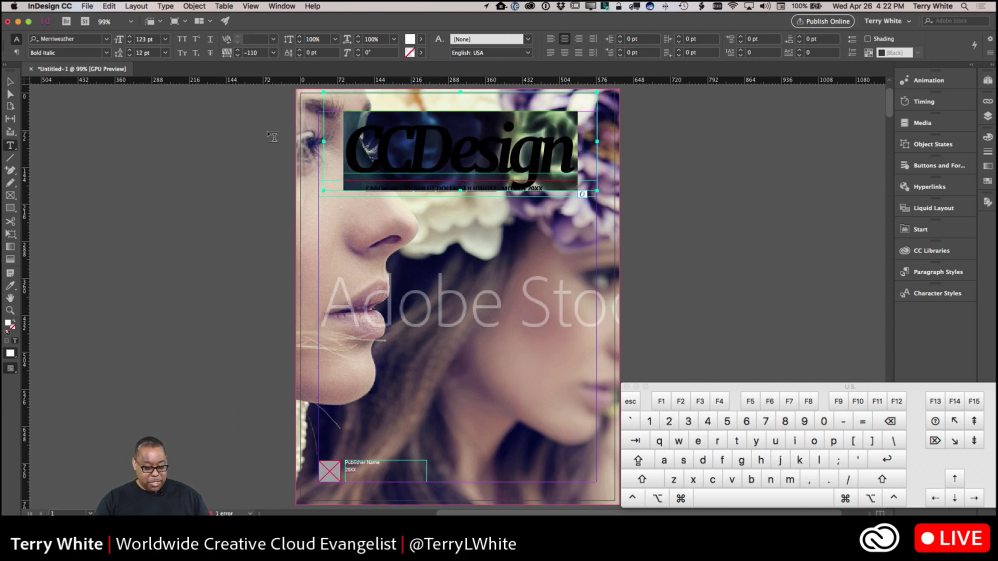
key("alt")
key("alt+Right")
key("alt+Right")
key("alt+Right")
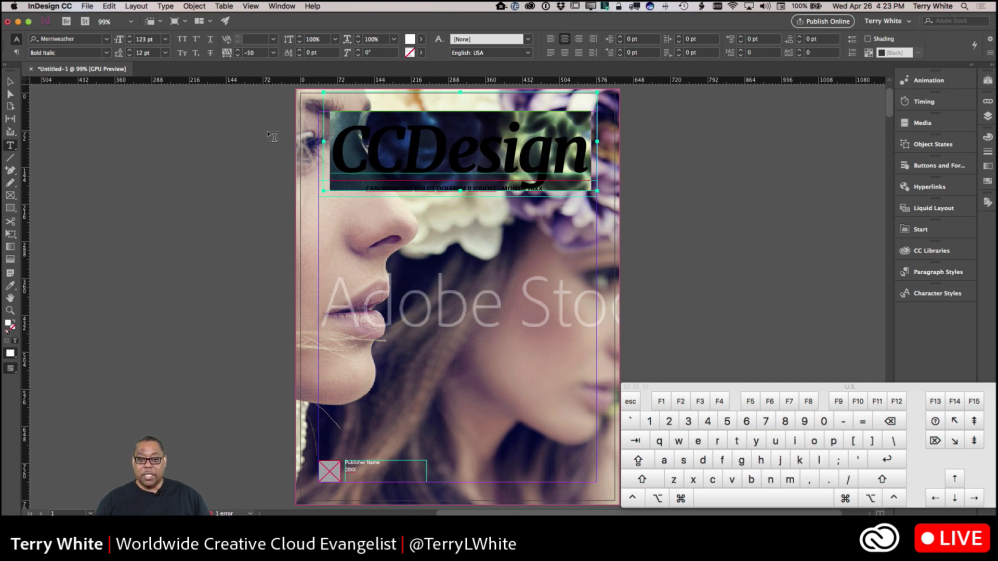
left_click(398, 144)
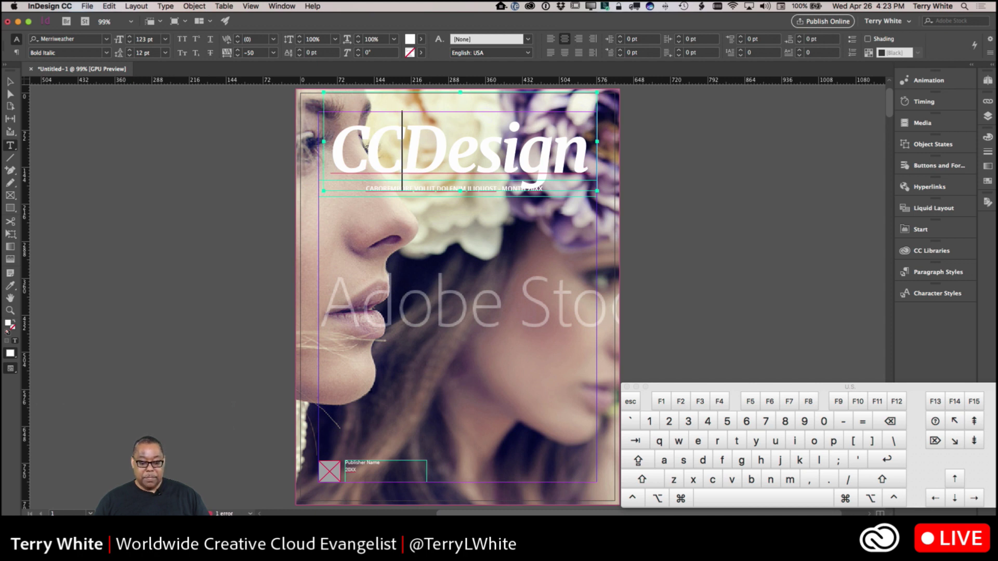
Switch to Photoshop and draw a paragraph text box over the blurred café background, between the chalkboard and the woman's hair.
key("super+Tab")
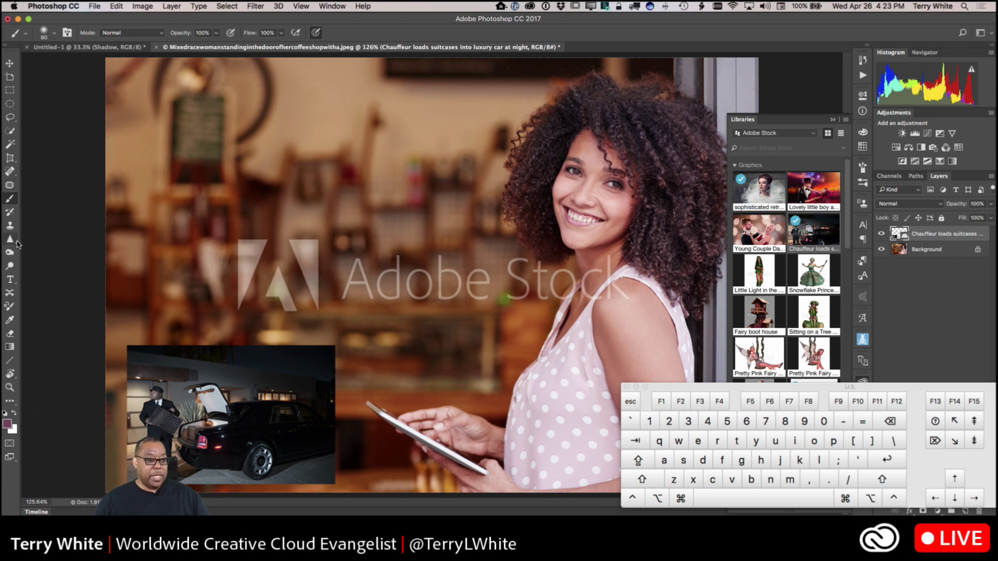
left_click(12, 281)
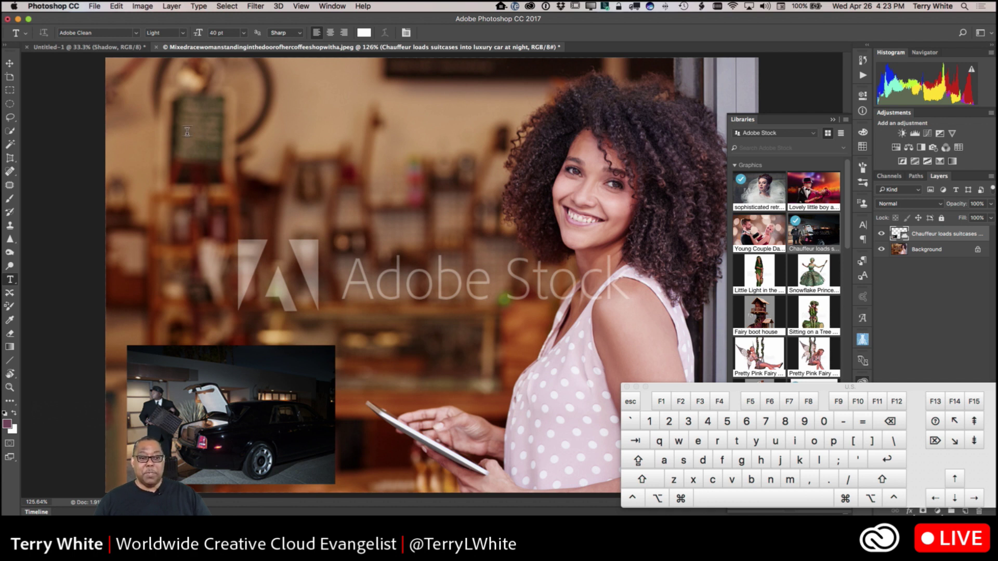
left_click_drag(137, 93, 389, 225)
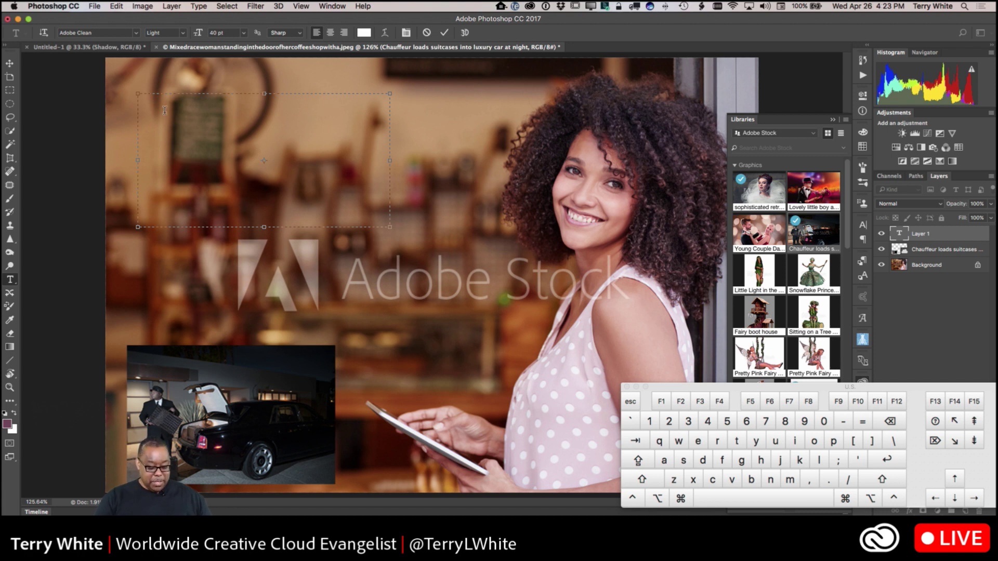
Enter "Once upon a time I was live streaming about keyboard shortcuts" in the new text box.
type("Once ")
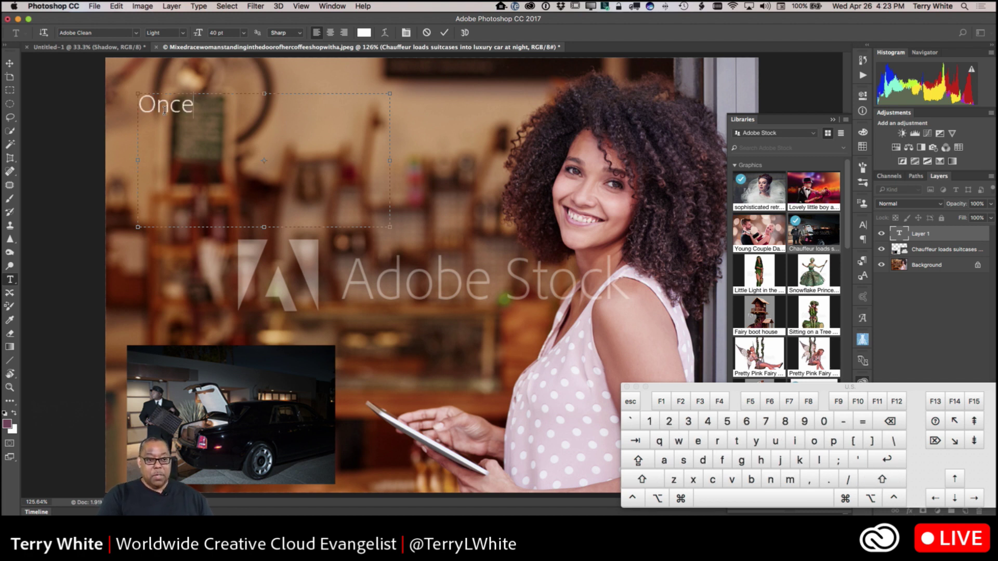
type("app")
key("BackSpace")
key("BackSpace")
key("BackSpace")
type("upon a time ")
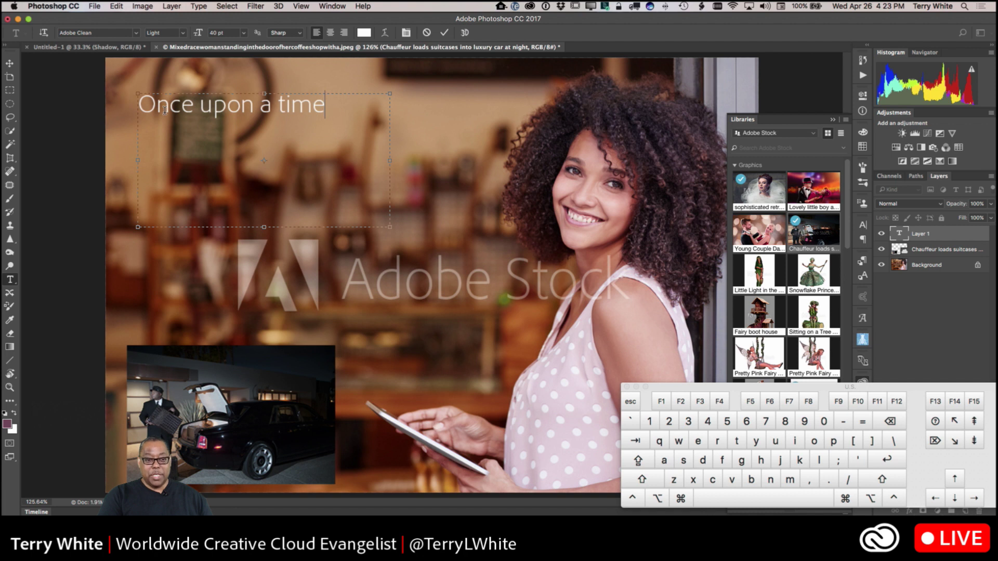
type("I was s")
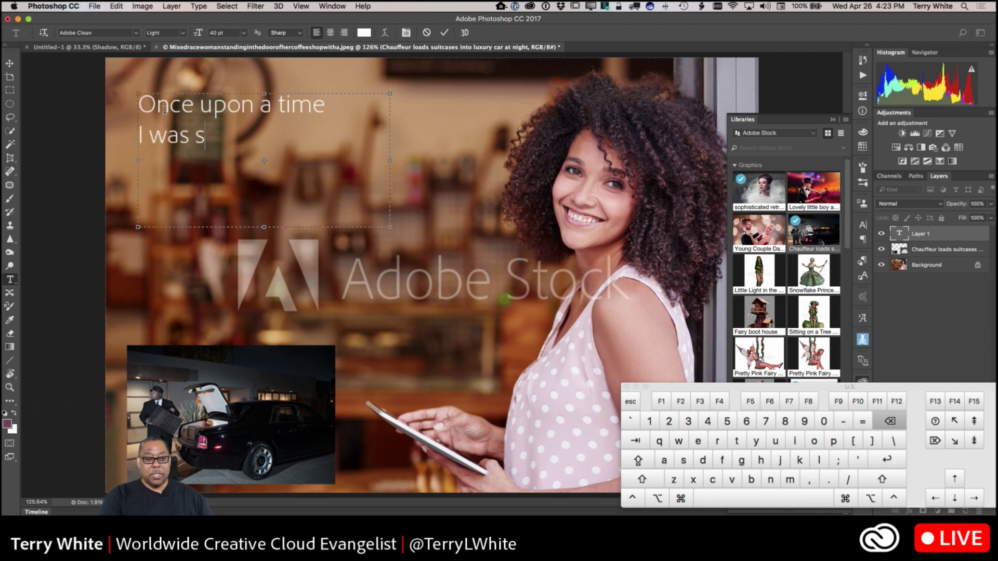
key("BackSpace")
type("live stra")
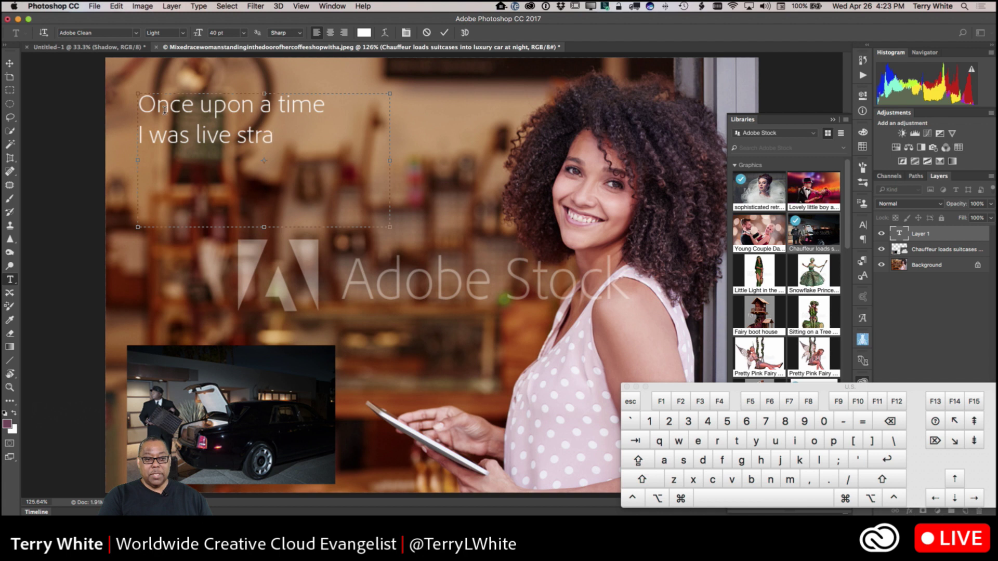
key("BackSpace")
type("eaming ")
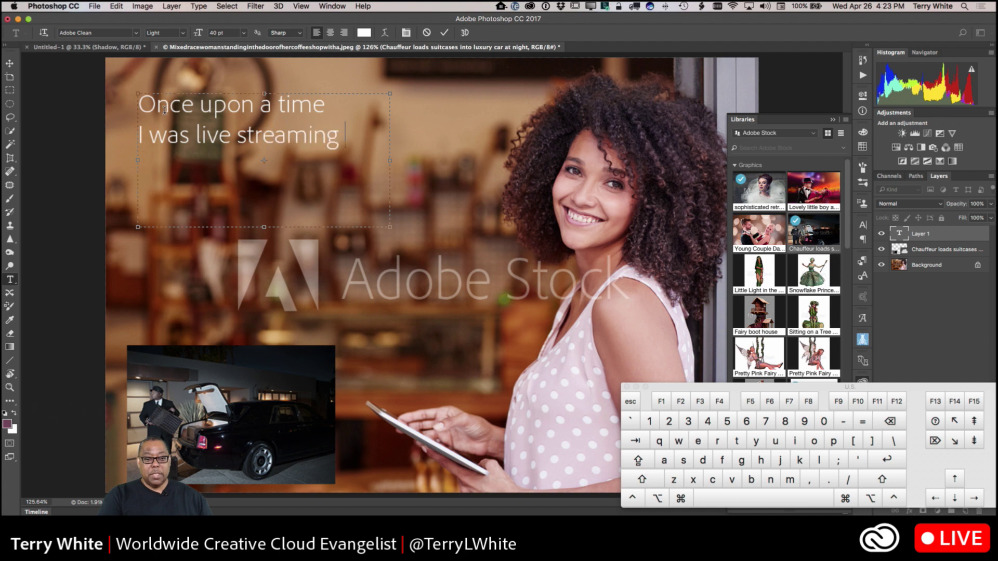
type("about ")
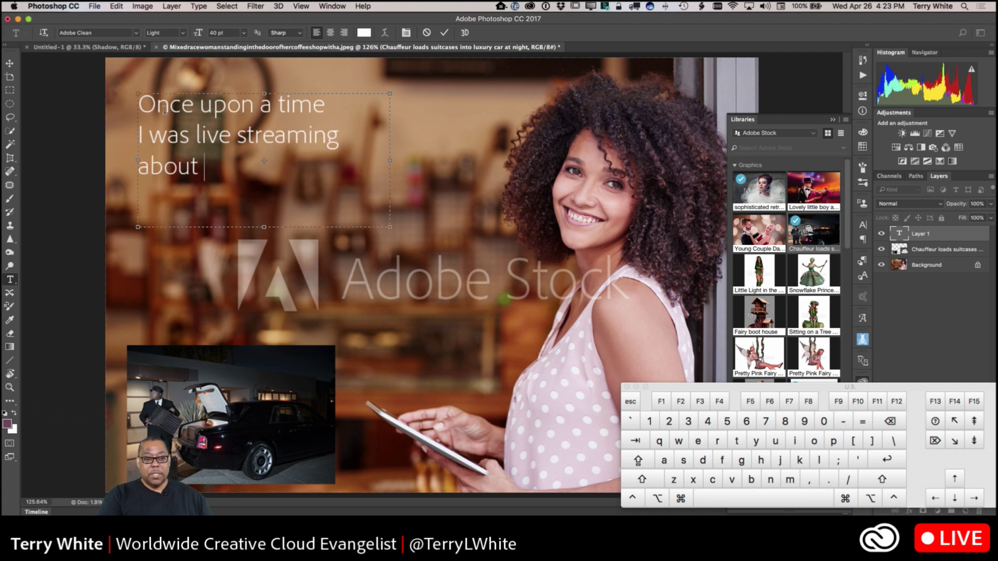
type("keyboard s")
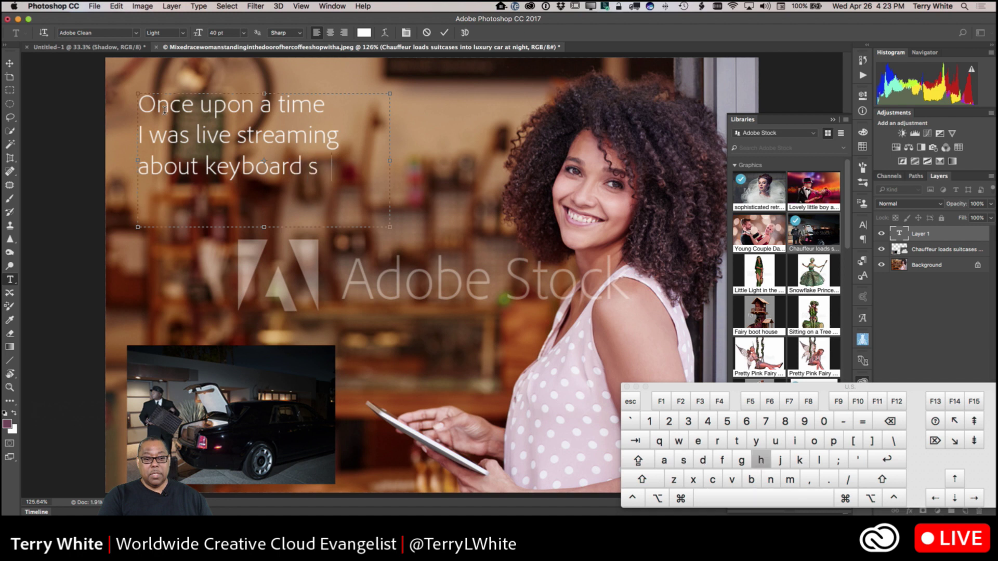
type("hort-cuts")
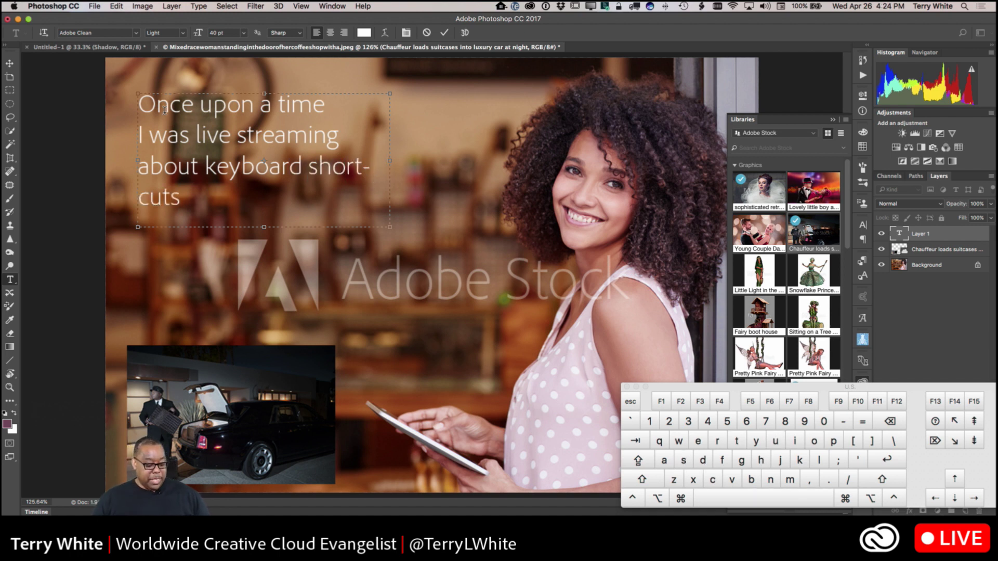
Select all the text in the box and tighten its leading until the lines collapse onto one another.
key("super+a")
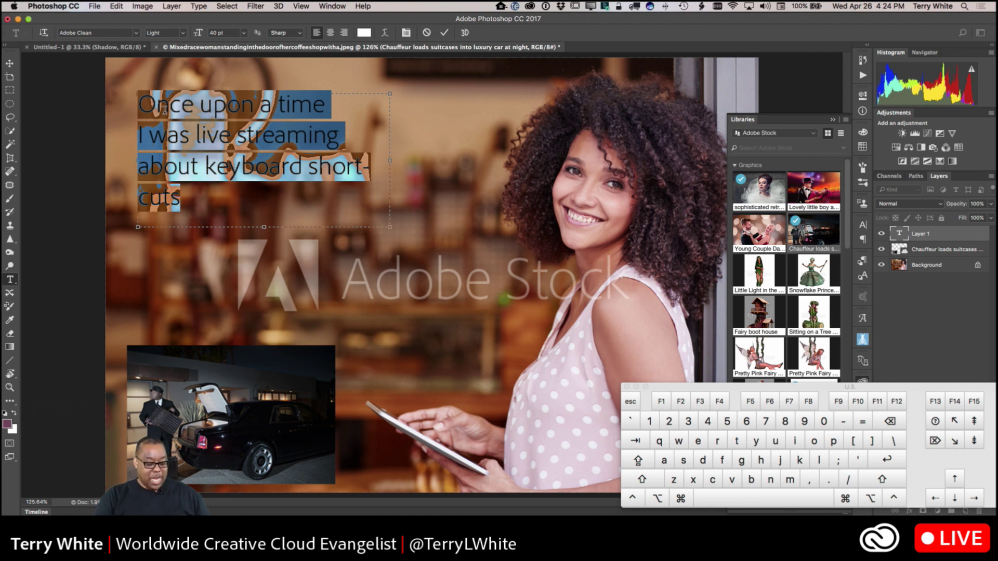
key("alt")
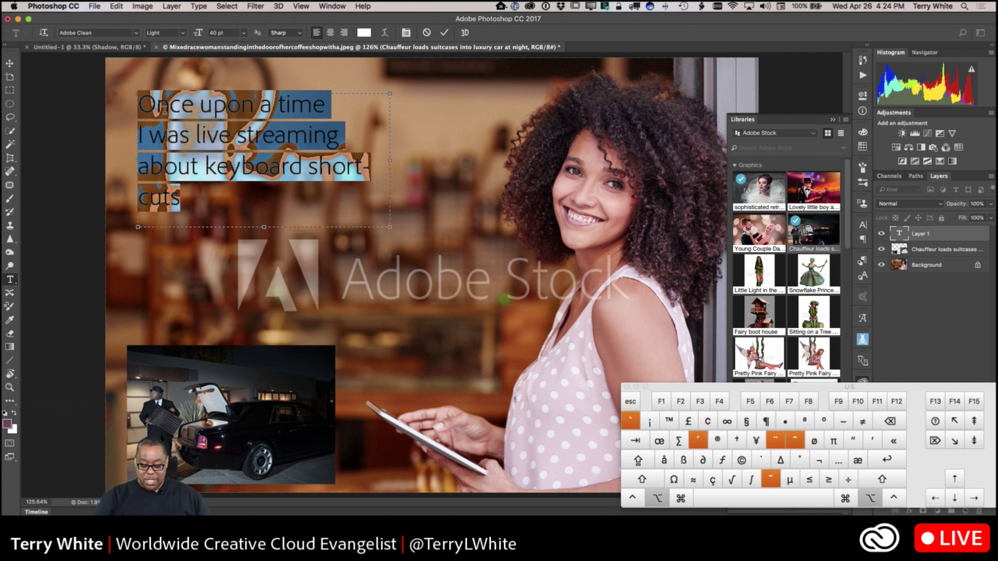
key("alt+Up")
key("alt+Up")
key("alt+Up")
key("alt+Up")
key("alt+Up")
key("alt+Up")
key("alt+Up")
key("alt+Up")
key("alt+Up")
key("alt+Up")
key("alt+Up")
key("alt+Up")
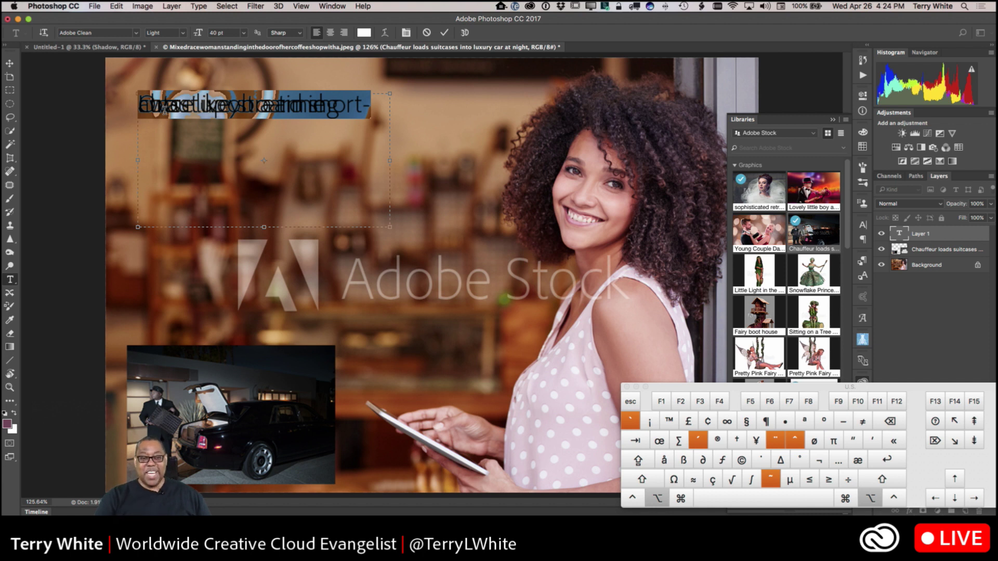
Loosen the leading of the selected text until its lines separate into a closely spaced but readable block.
key("alt+Down")
key("alt+Down")
key("alt+Down")
key("alt+Down")
key("alt+Down")
key("alt+Down")
key("alt+Down")
key("alt+Down")
key("alt+Down")
key("alt+Down")
key("alt+Down")
key("alt+Down")
key("alt+Down")
key("alt+Down")
key("alt+Down")
key("alt+Down")
key("alt+Down")
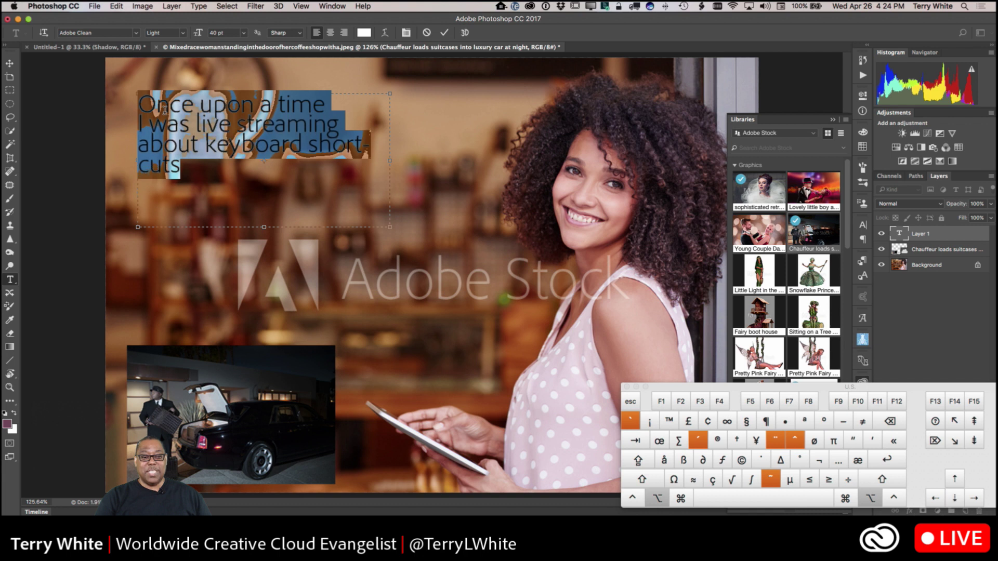
key("alt+Down")
key("alt+Down")
key("alt+Down")
key("alt+Down")
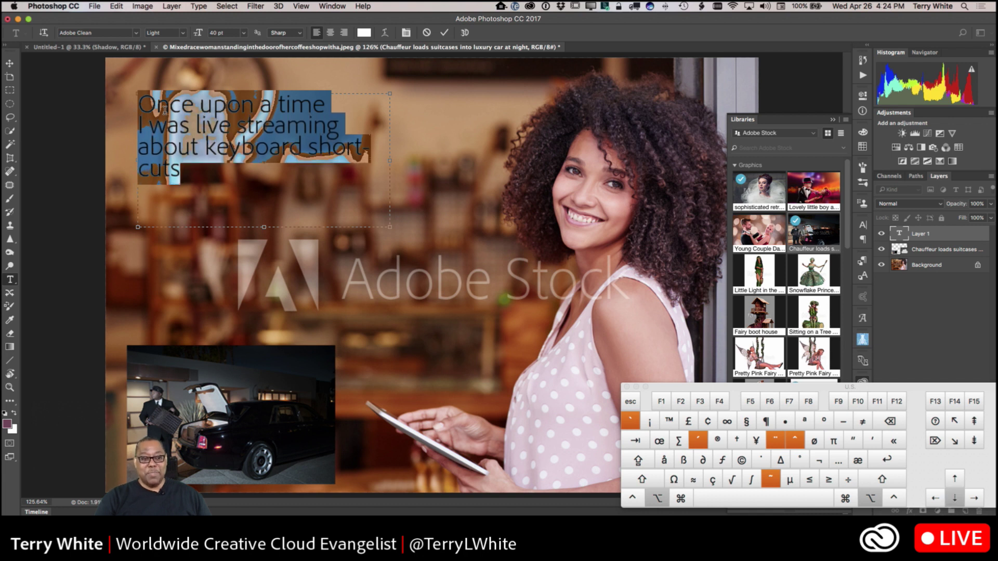
key("alt+Up")
key("alt+Up")
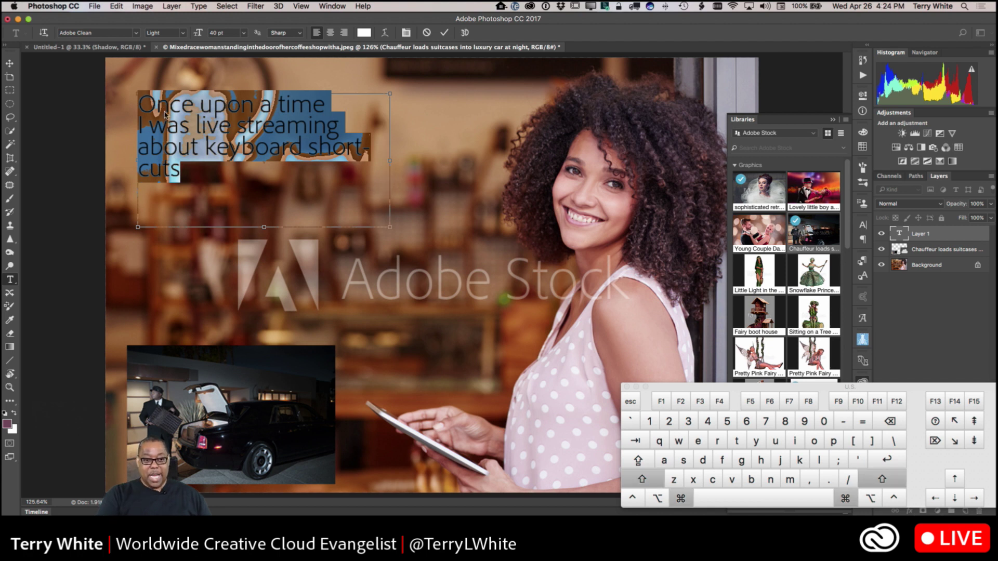
Reduce the selected text to 37 pt and tighten its leading to 30 pt.
key("super+shift+comma")
key("super+shift+comma")
key("super+shift+comma")
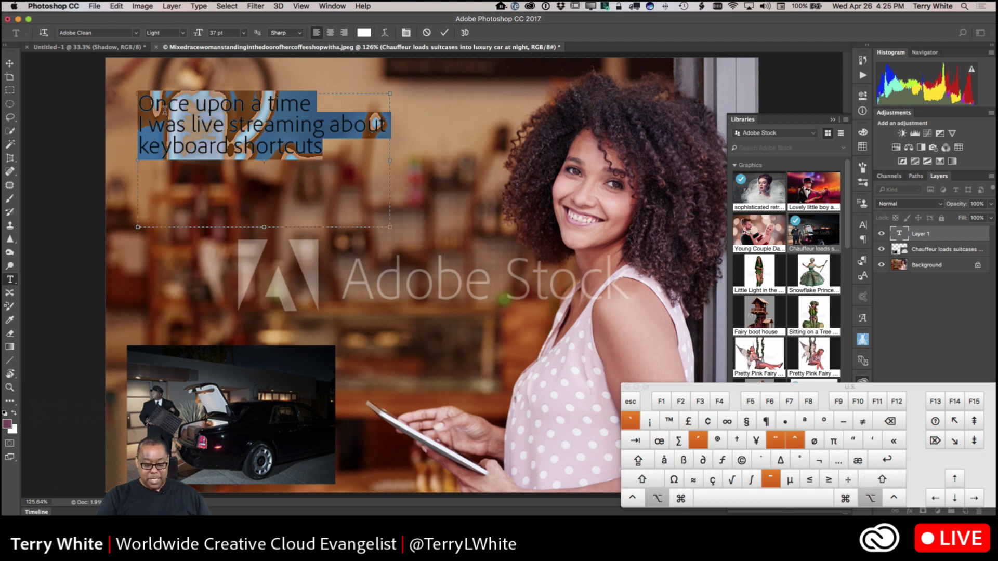
key("alt+Up")
key("alt+Up")
key("alt+Up")
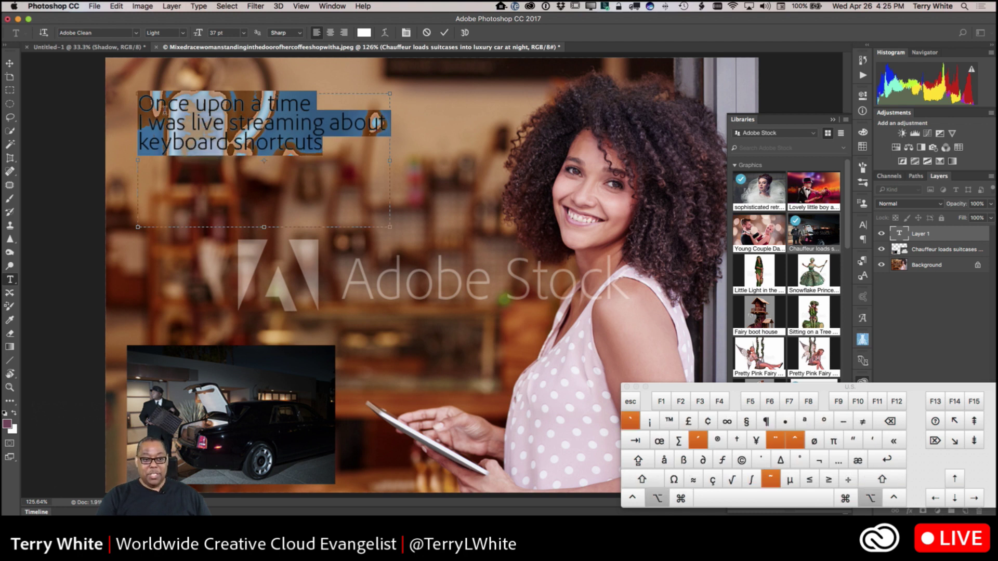
Tighten the tracking of the whole paragraph to -60 and deselect the text.
key("alt+Left")
key("alt+Left")
key("alt+Left")
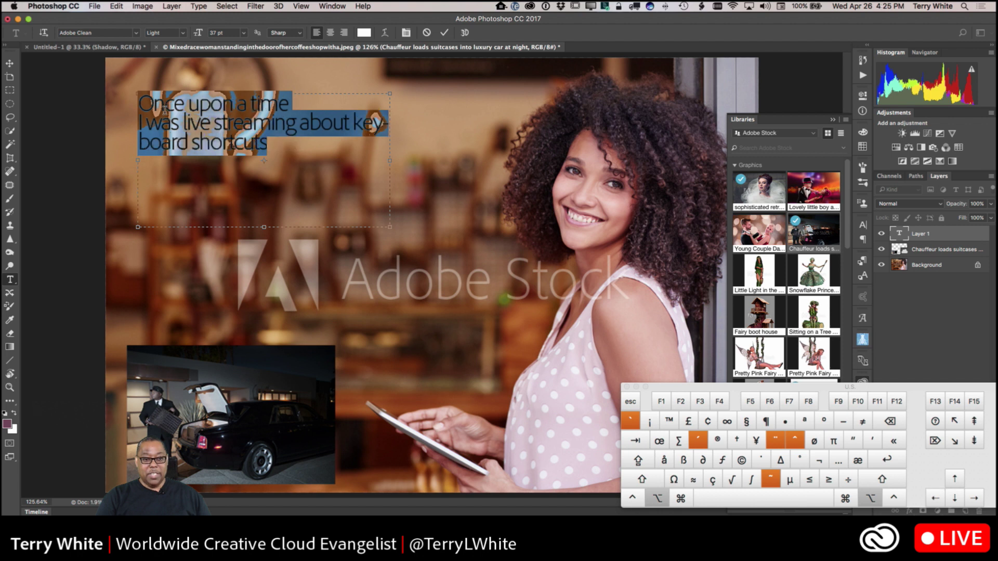
left_click(380, 121)
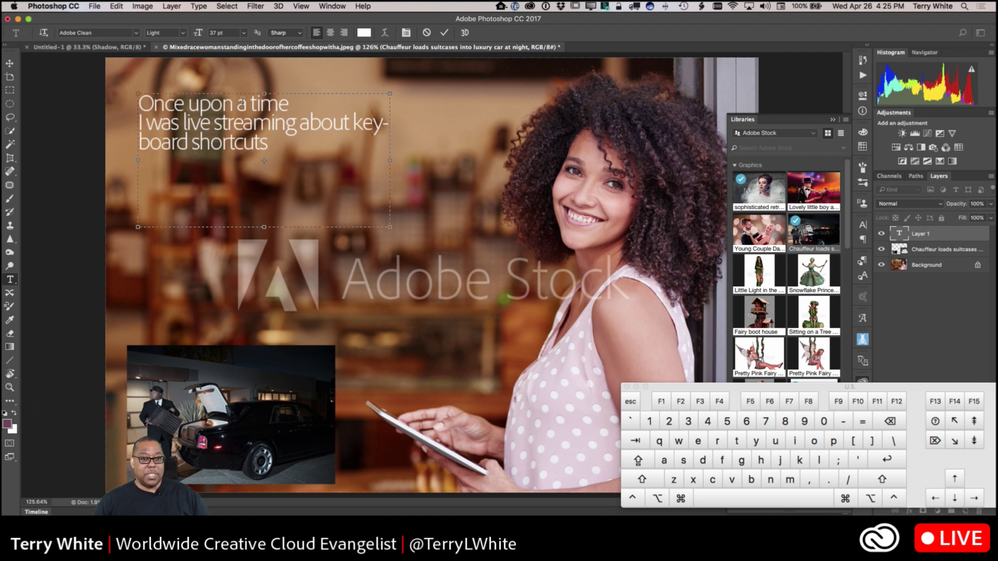
Turn off hyphenation for the paragraph and commit the text by switching to the Move tool.
left_click(406, 32)
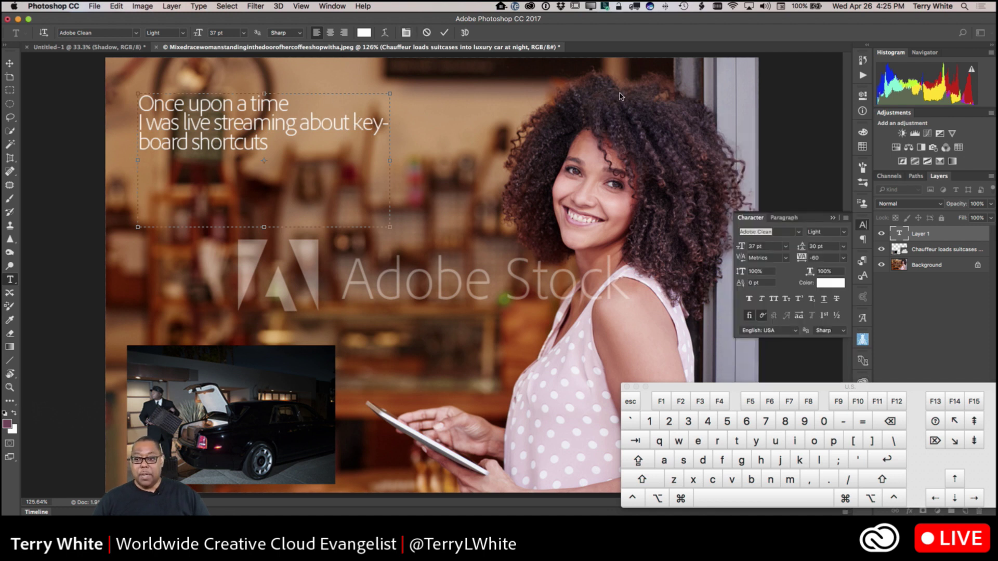
left_click(778, 220)
left_click(746, 289)
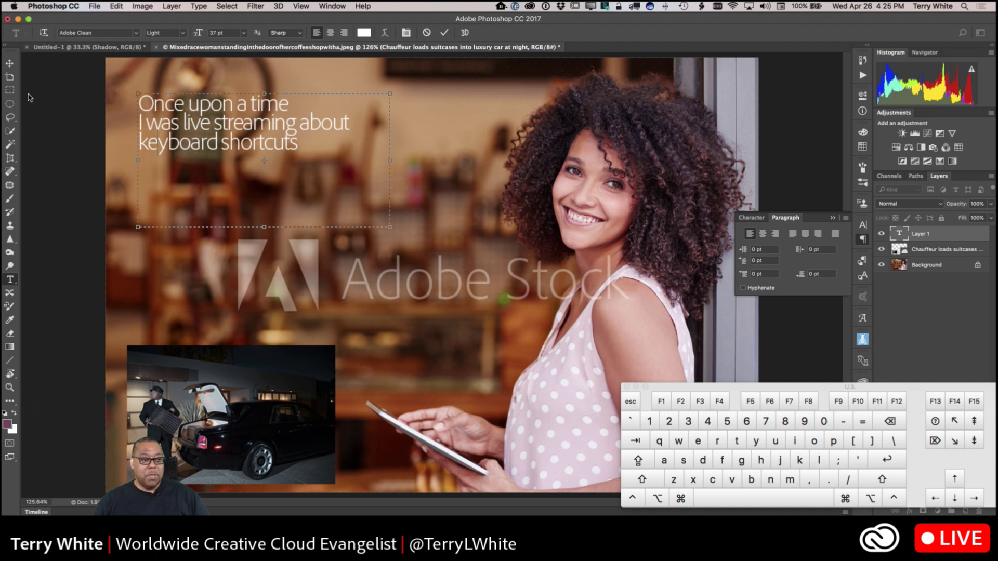
left_click(10, 64)
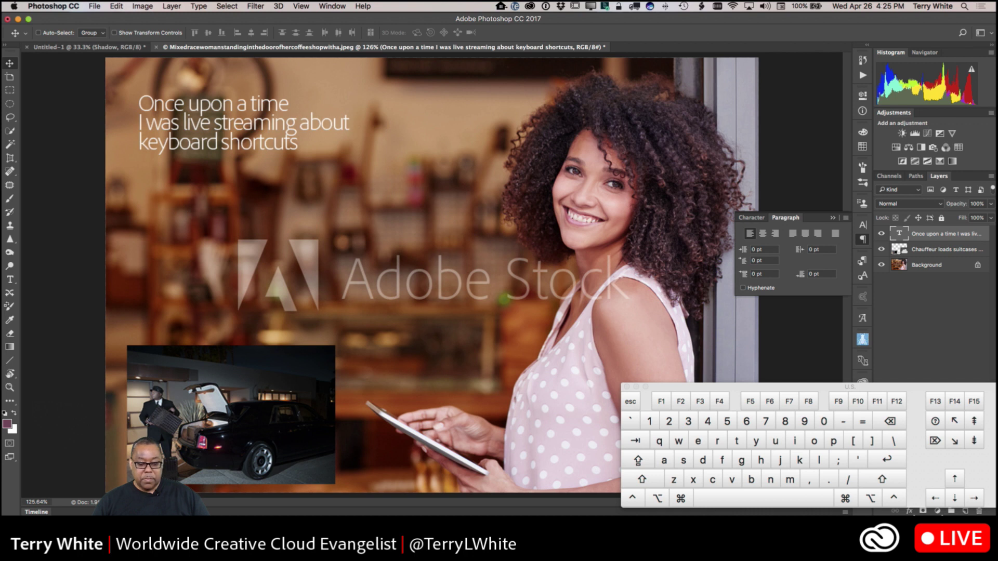
Switch to Illustrator and use the temporary Hand tool to pan down the wedding invitation, and back up with the Rectangle tool active.
key("super+Tab")
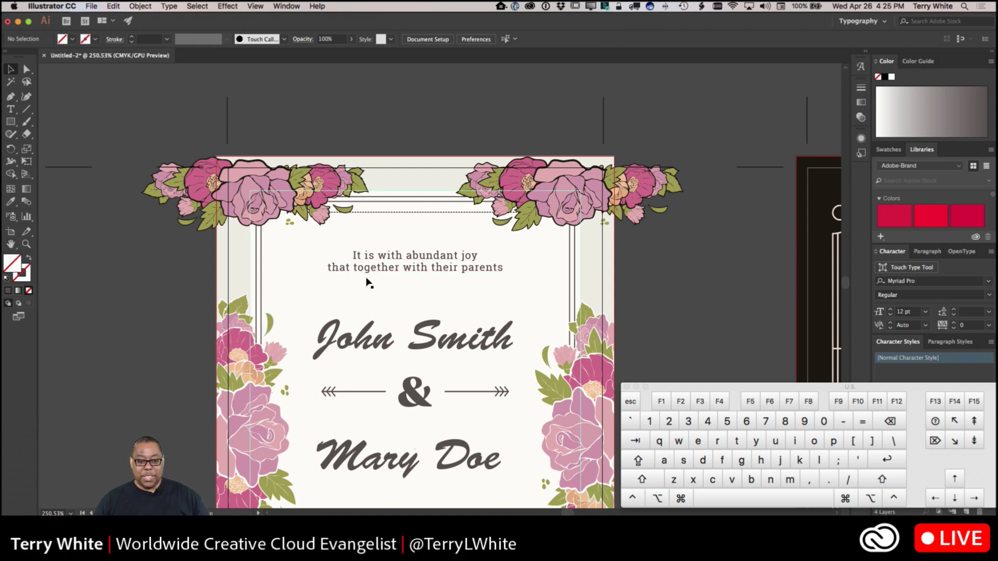
key("space")
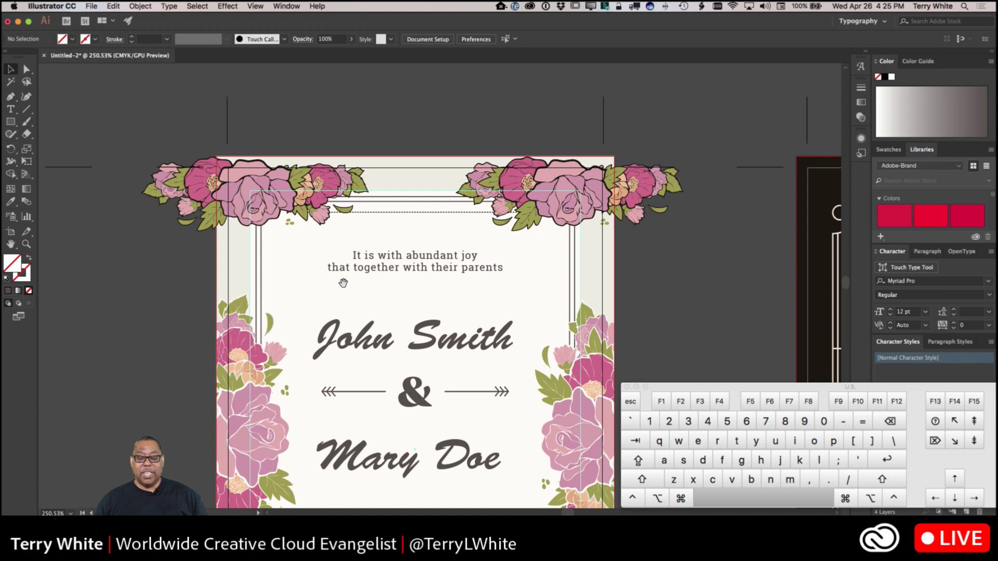
key("space")
key("space")
key("space")
key("space")
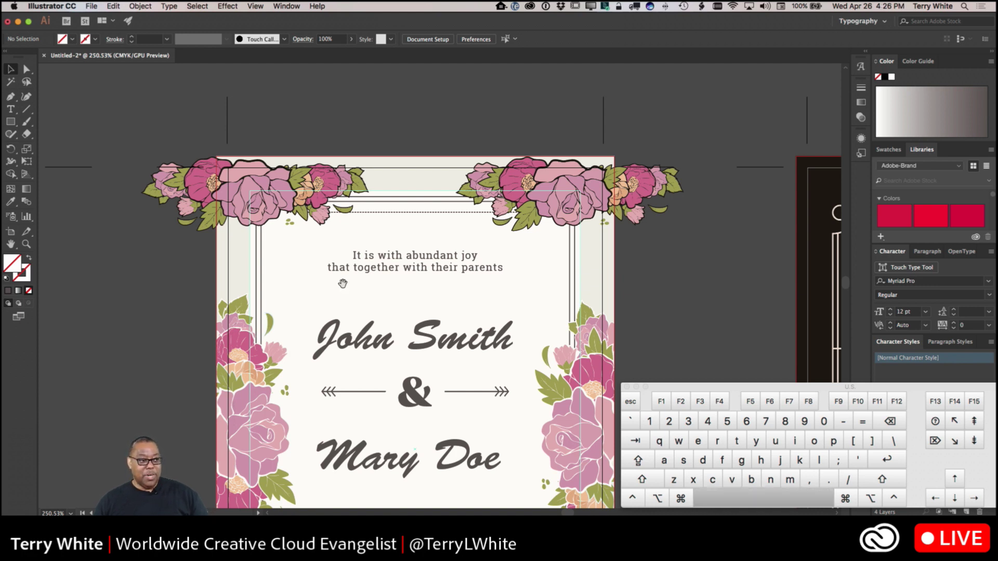
left_click_drag(346, 297, 313, 138)
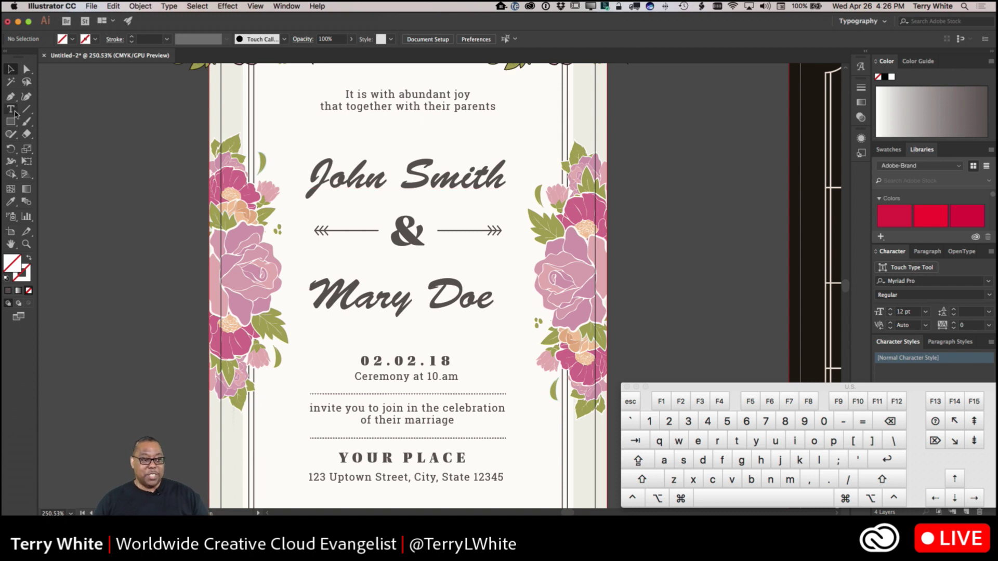
left_click(11, 122)
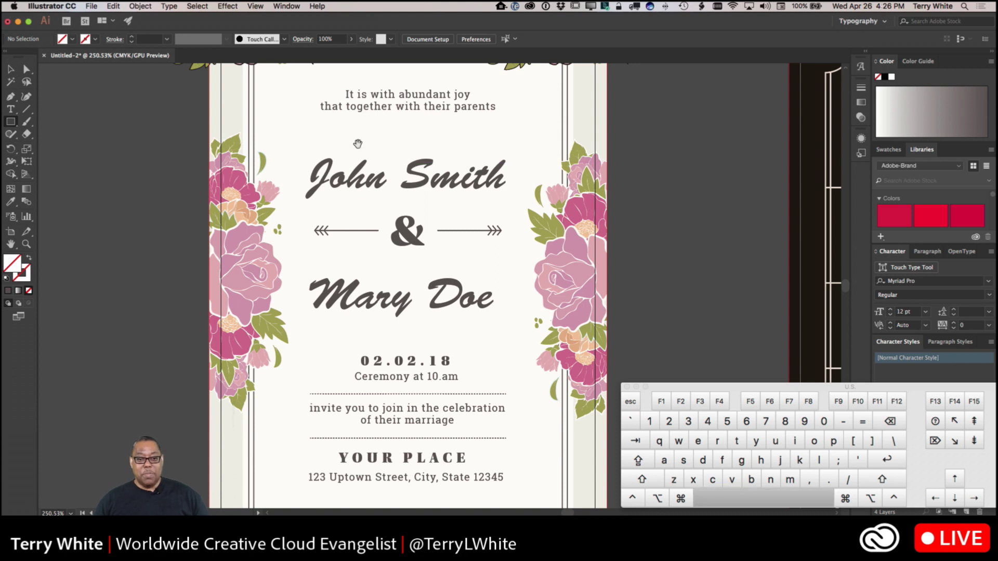
left_click_drag(364, 144, 350, 236)
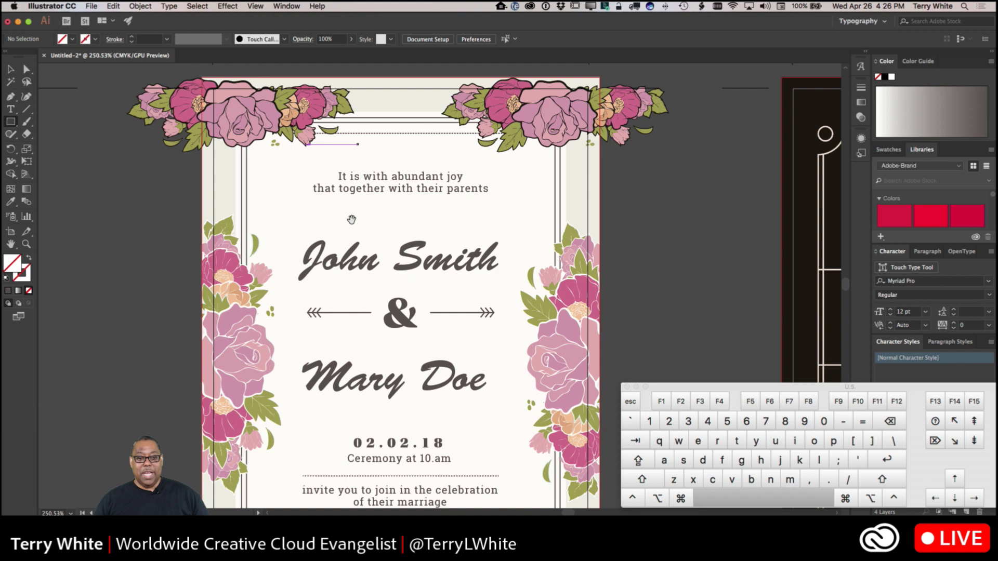
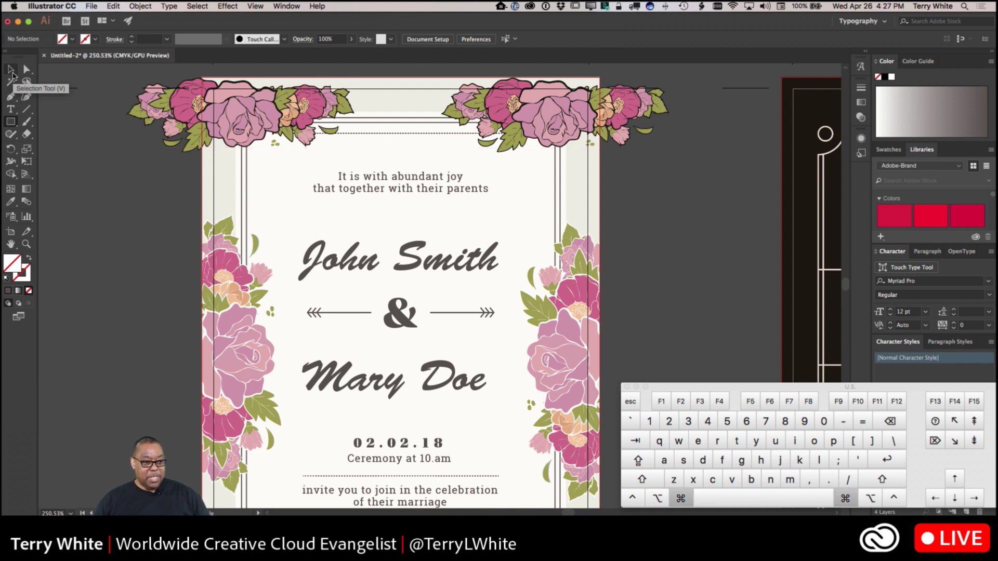
Switch to Photoshop, move the "Once upon a time" text block down and to the right on the photo, and return to InDesign.
key("super+Tab")
key("super+Tab")
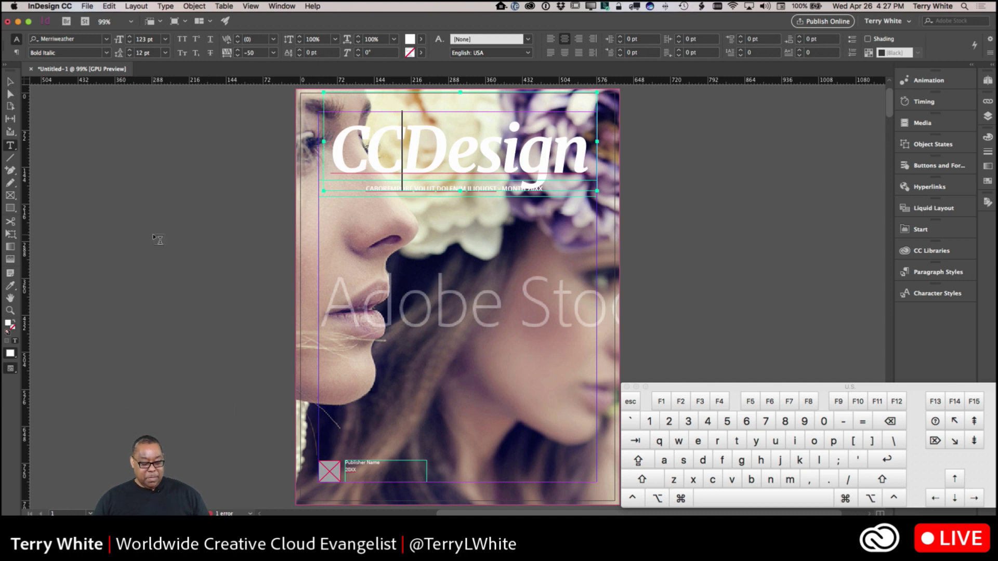
key("super+Tab")
key("super+Tab")
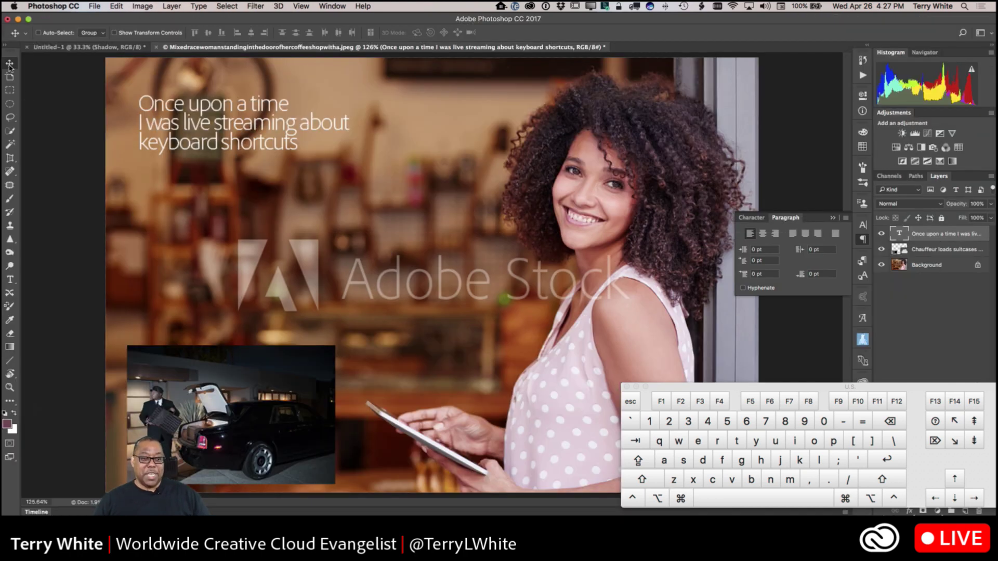
left_click_drag(185, 149, 224, 197)
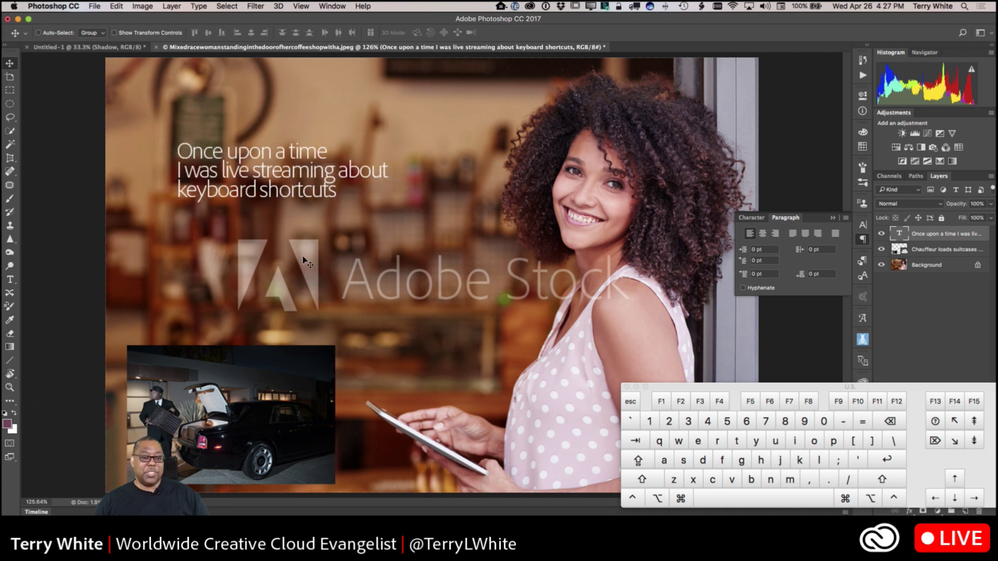
key("super+Tab")
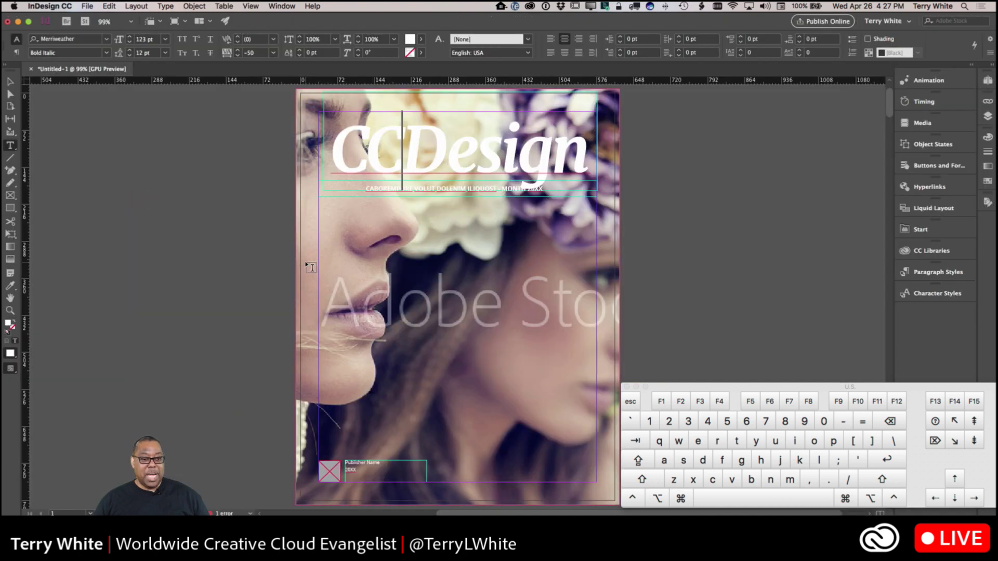
Leave text editing in the CCDesign title frame, activate the Selection tool and switch to Photoshop.
key("Escape")
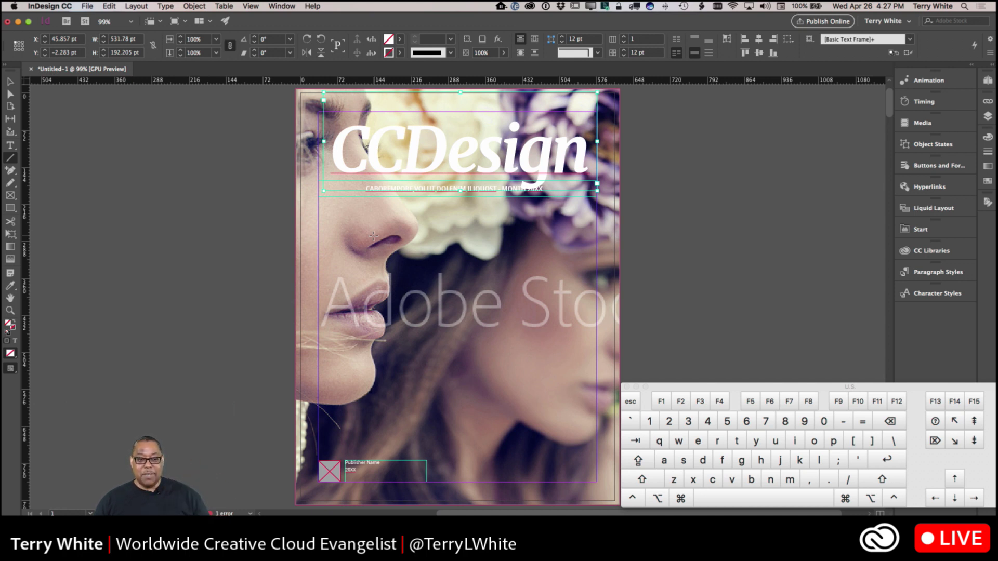
key("v")
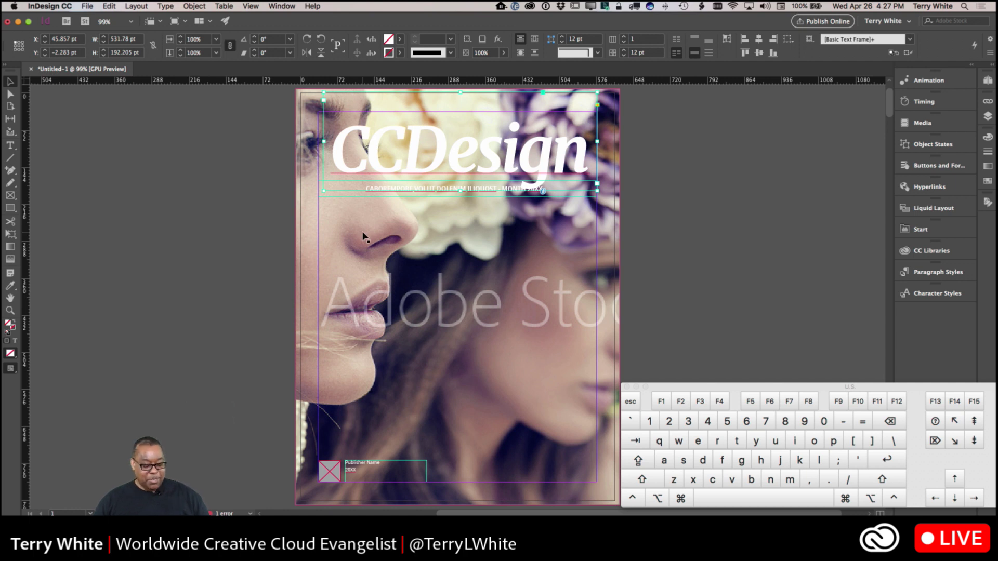
key("super+Tab")
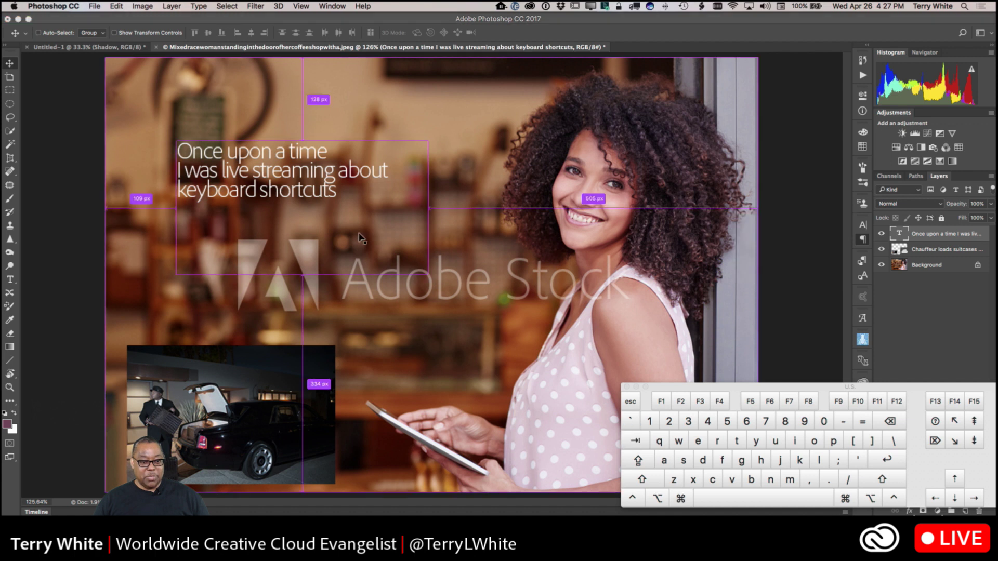
Switch to Illustrator and activate the Selection tool.
key("super+Tab")
key("super+Tab")
key("super+Tab")
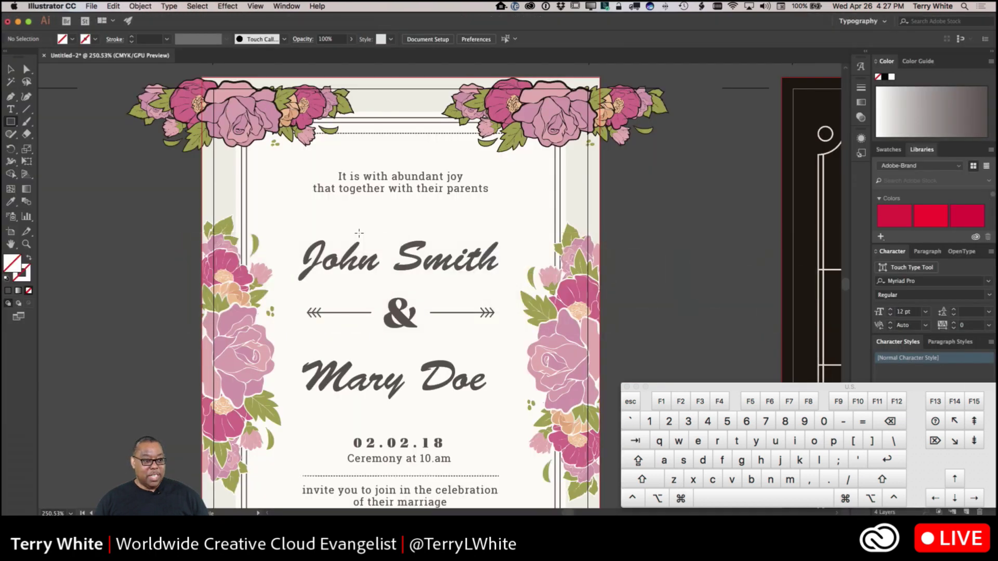
key("v")
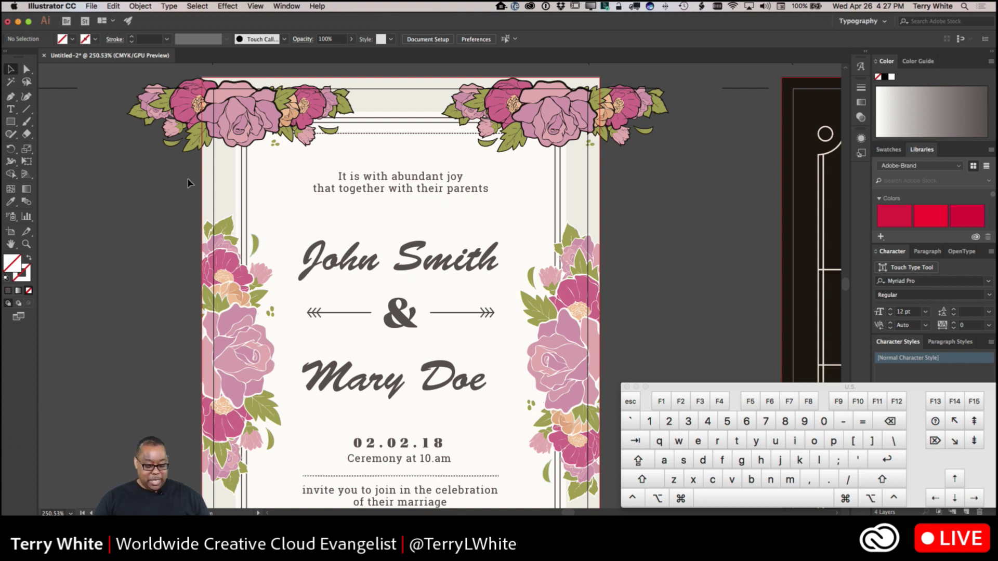
Fit the wedding invitation artboard in the window, and magnify its upper part to about 493% with the Zoom tool.
key("super+minus")
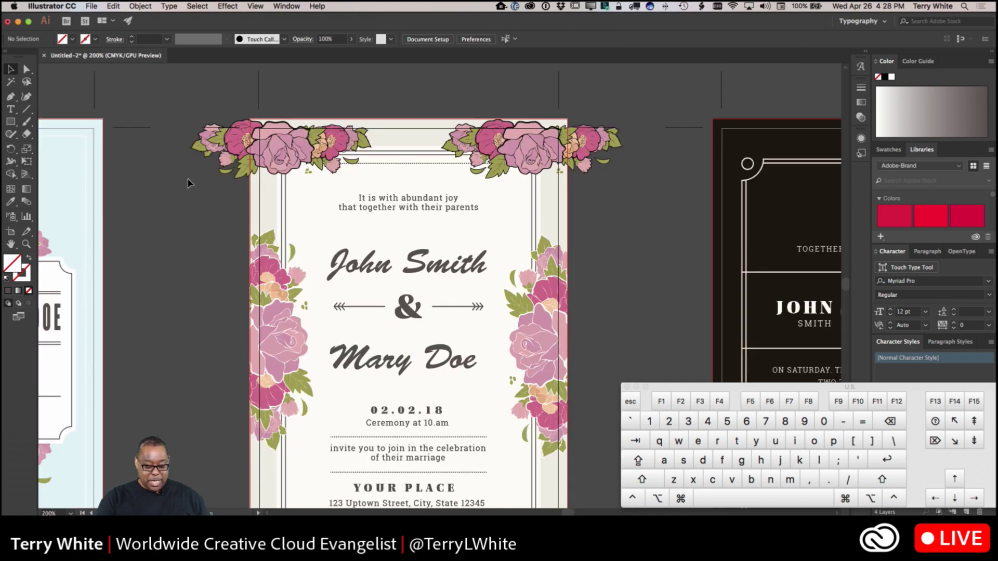
key("super+0")
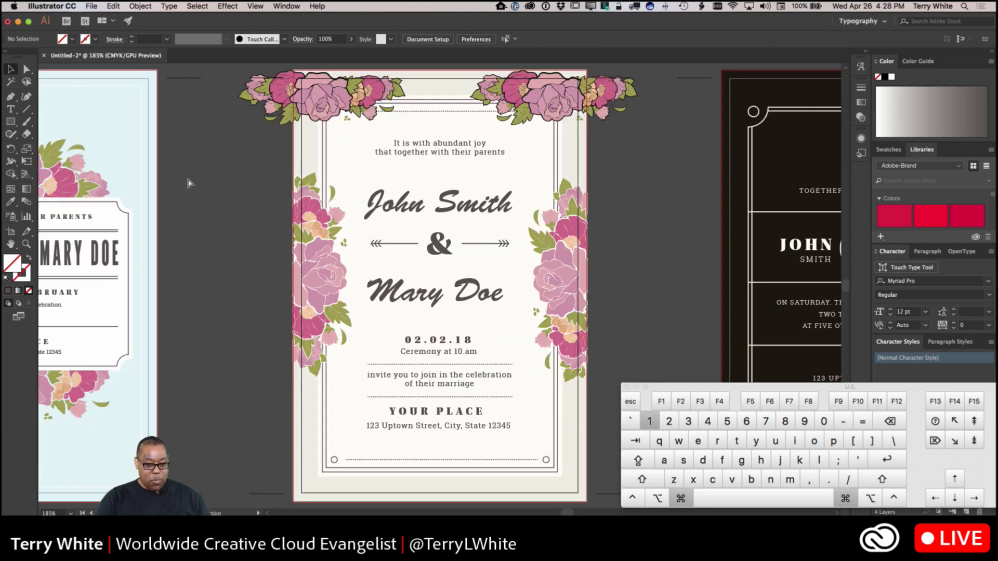
key("super+alt+0")
key("super+0")
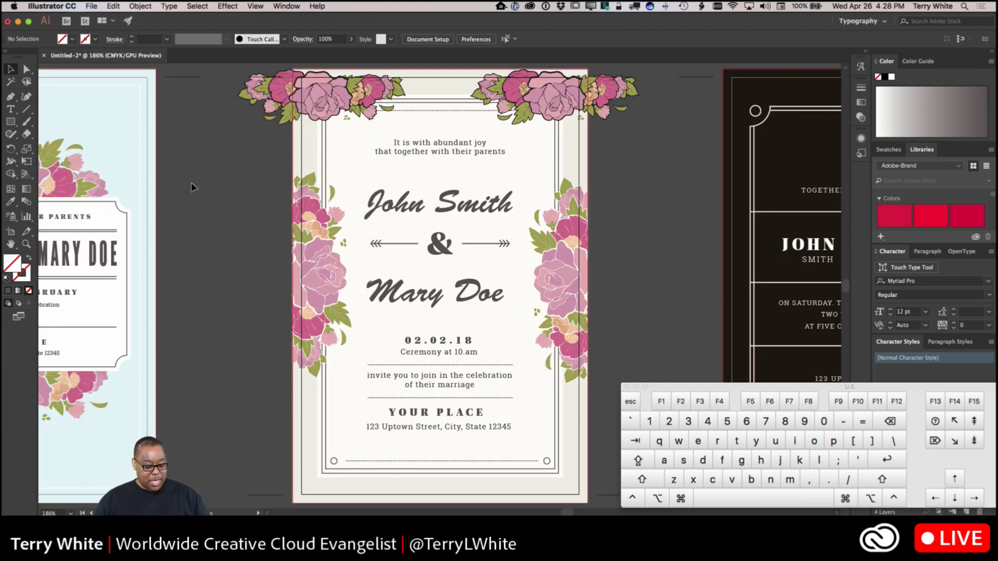
key("z")
left_click_drag(360, 143, 396, 188)
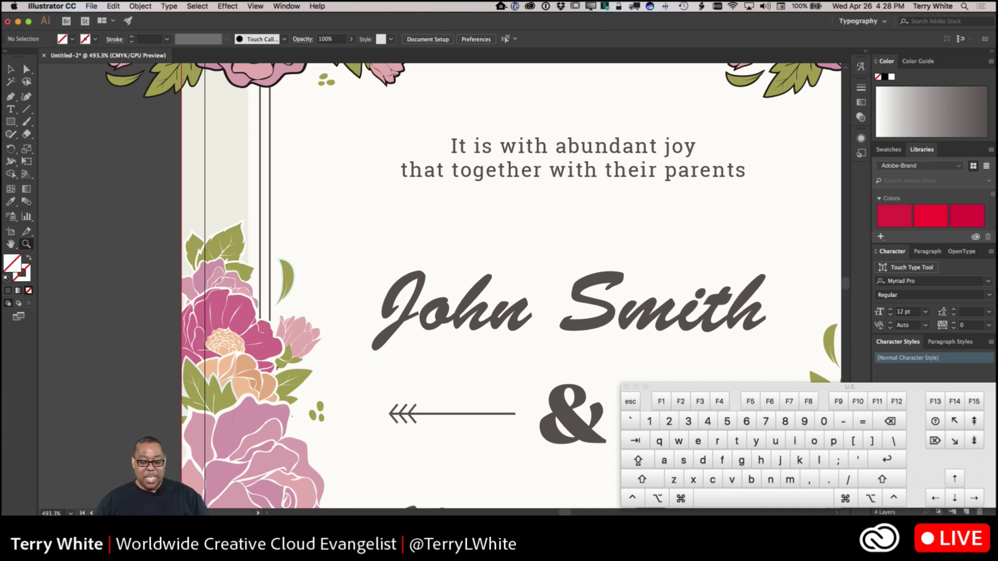
Switch to InDesign and enlarge the cover view to about 128%, and switch to Photoshop and magnify the photo to about 340%.
key("super+Tab")
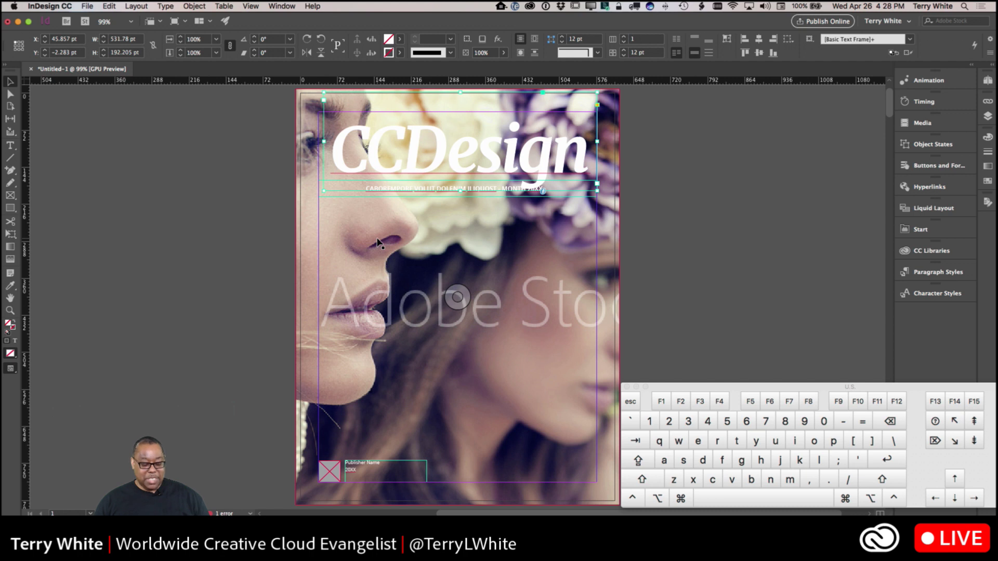
scroll(379, 240, "up", 2)
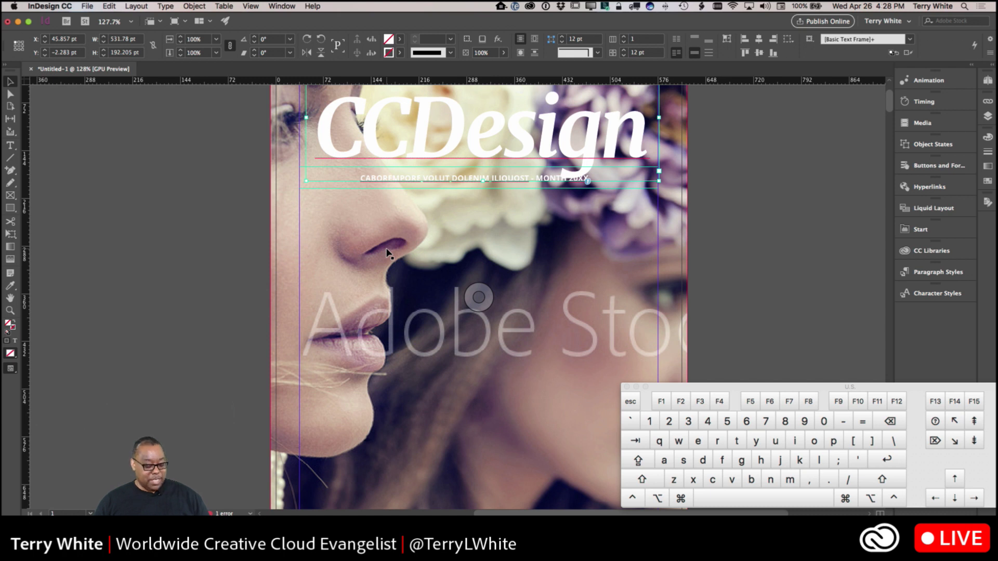
key("super+Tab")
key("super+Tab")
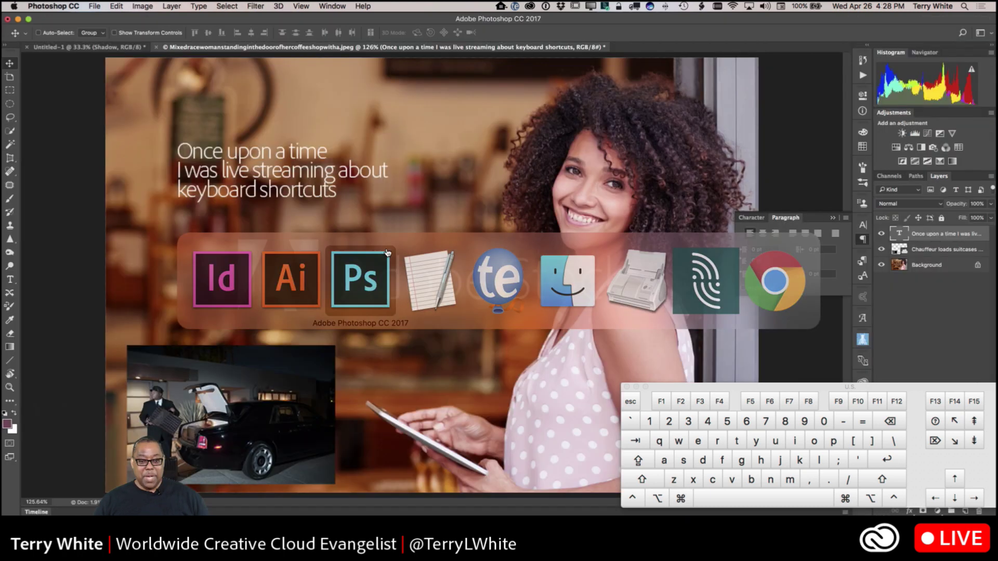
key("z")
left_click_drag(367, 238, 401, 295)
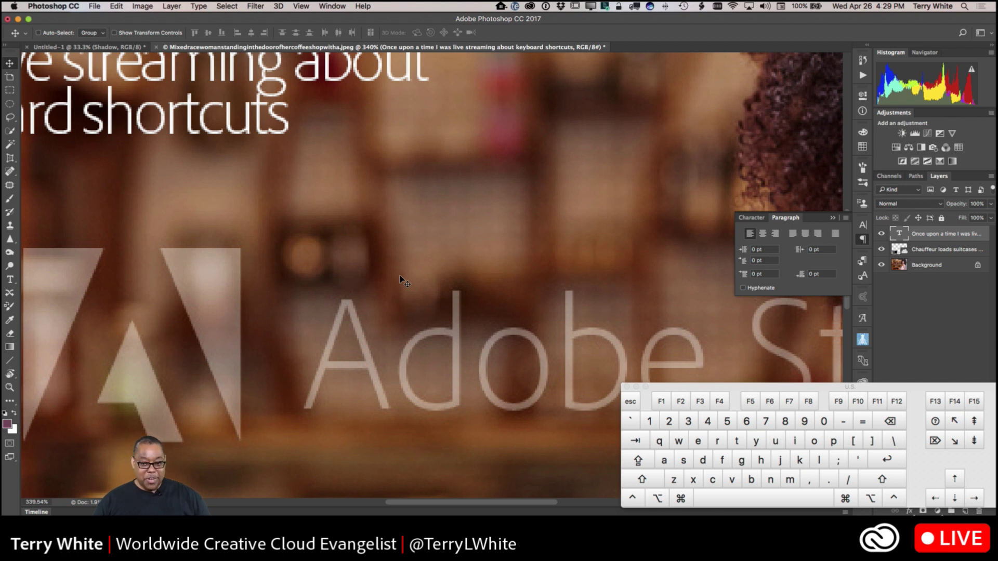
Fit the whole photo on screen, and open the General preferences and dismiss them without changes.
key("shift")
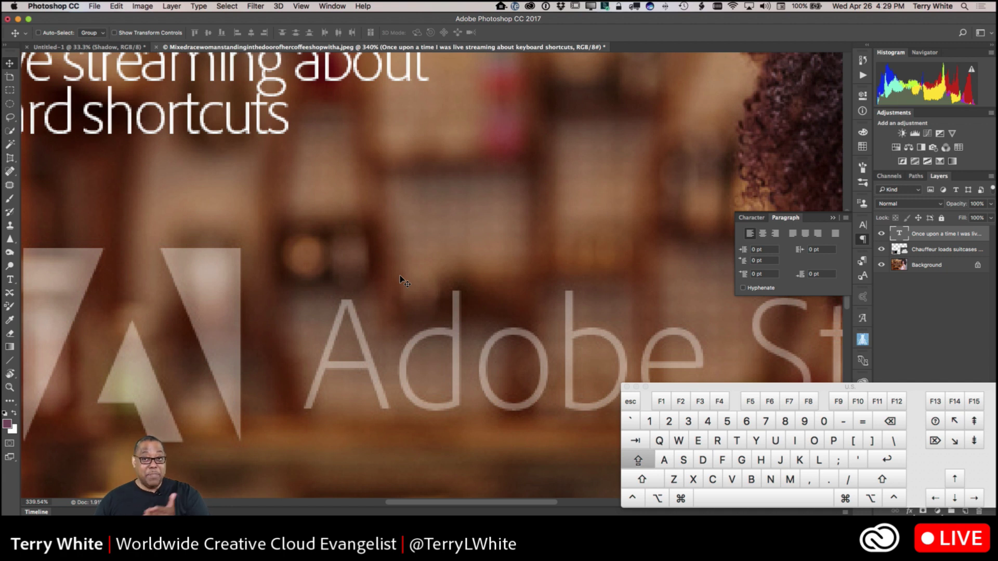
key("Caps_Lock")
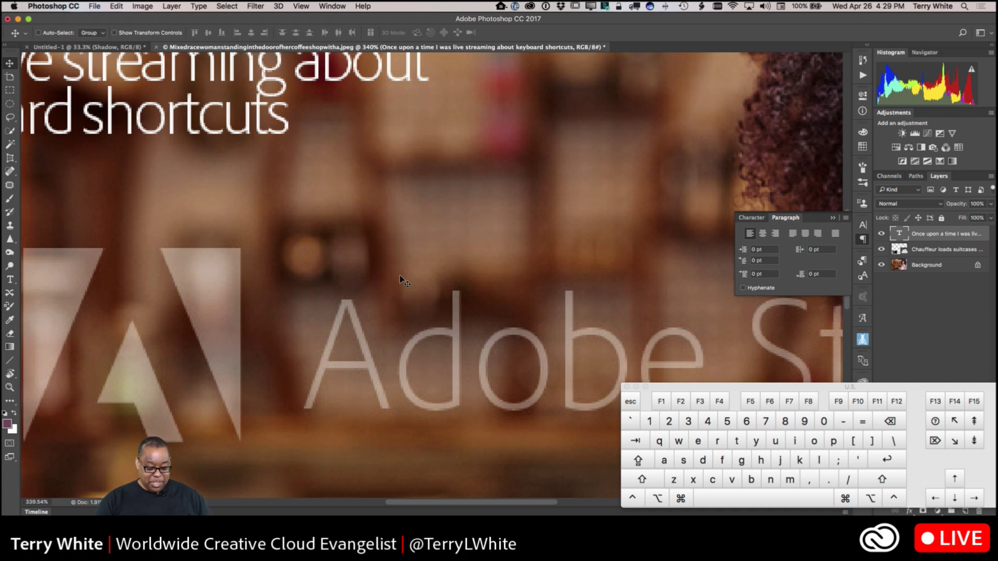
key("super+0")
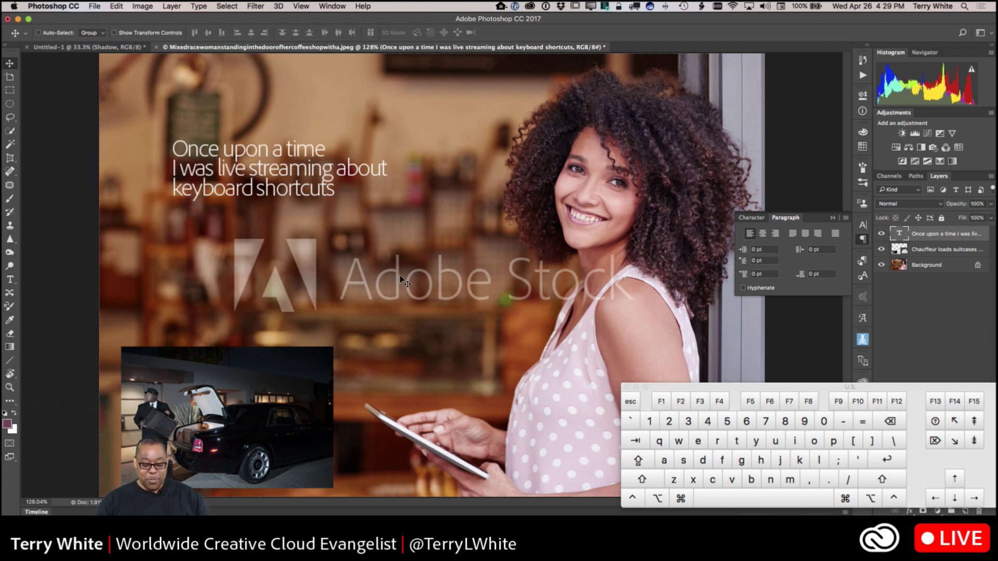
key("super+k")
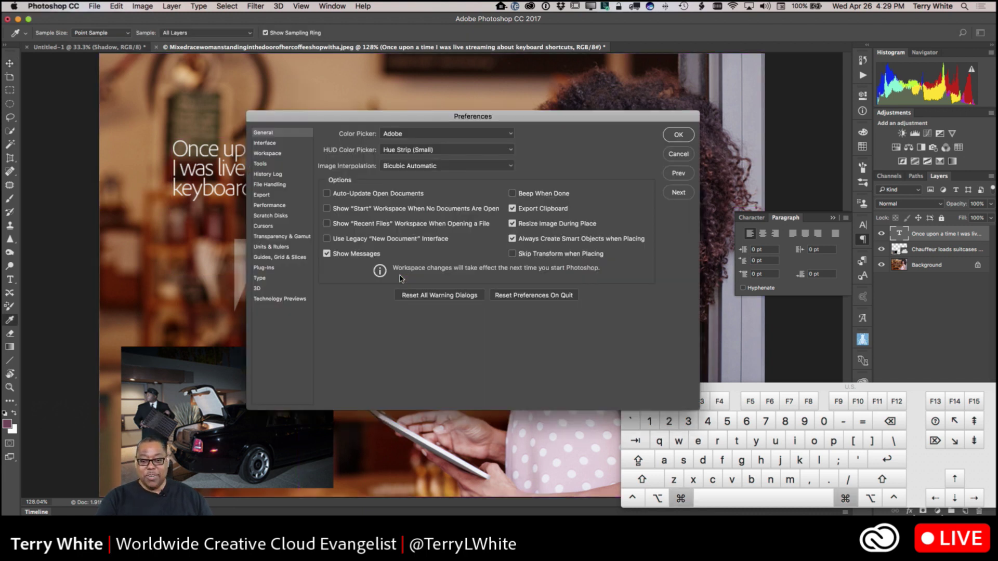
key("Escape")
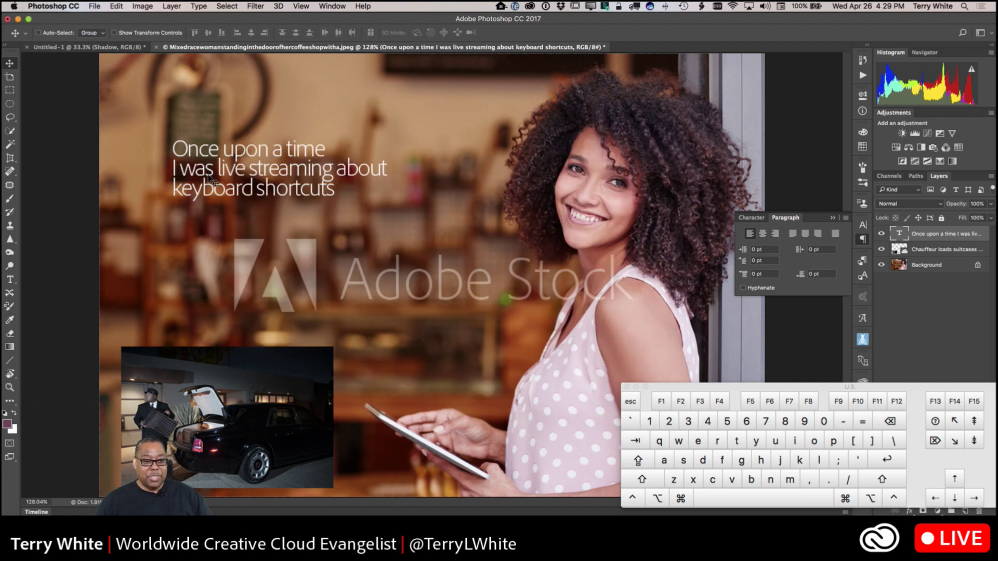
Duplicate the "Once upon a time" text block down and to the right, and step backward and forward through the last two changes.
left_click_drag(223, 183, 280, 282)
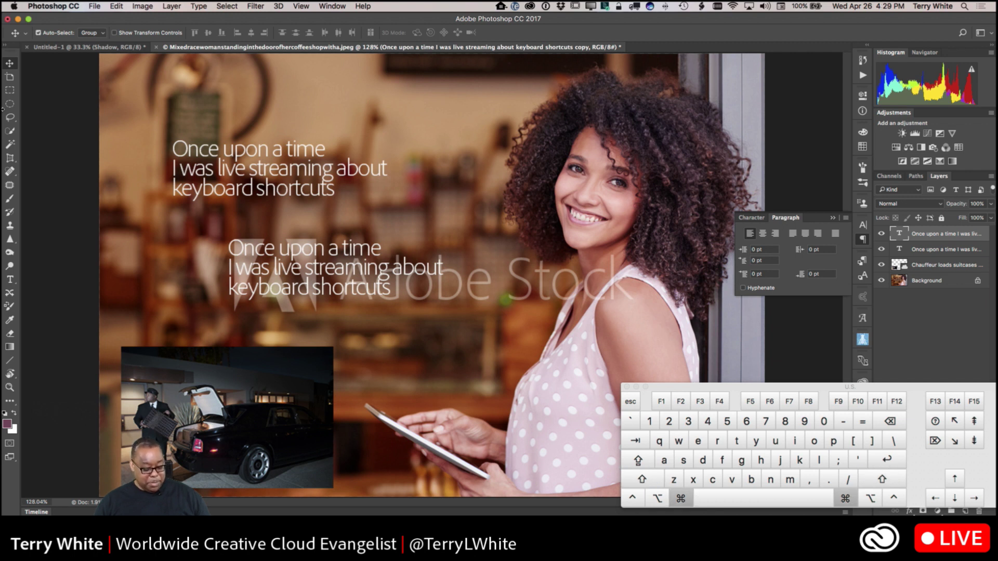
key("super+alt")
key("super+alt+z")
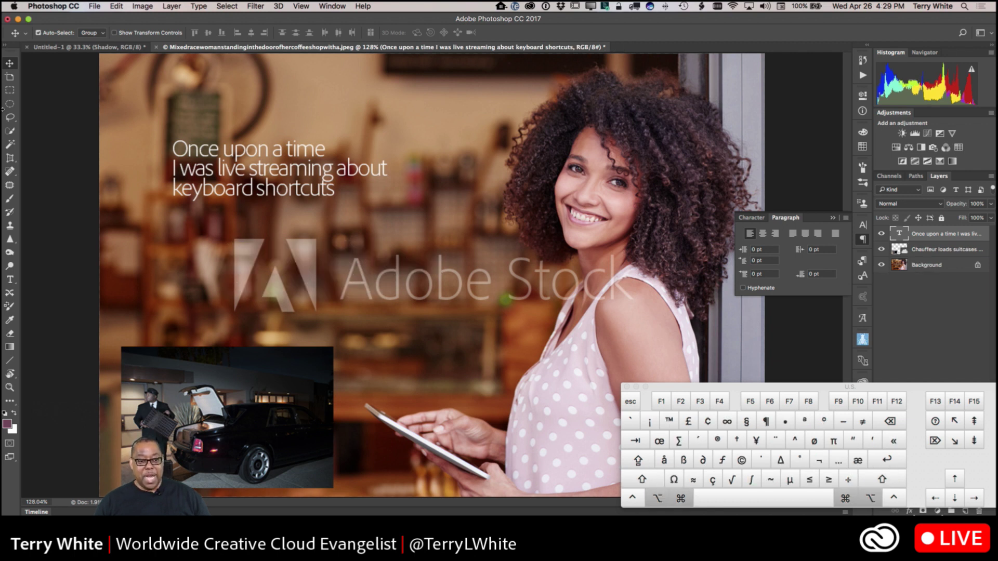
key("super+alt+z")
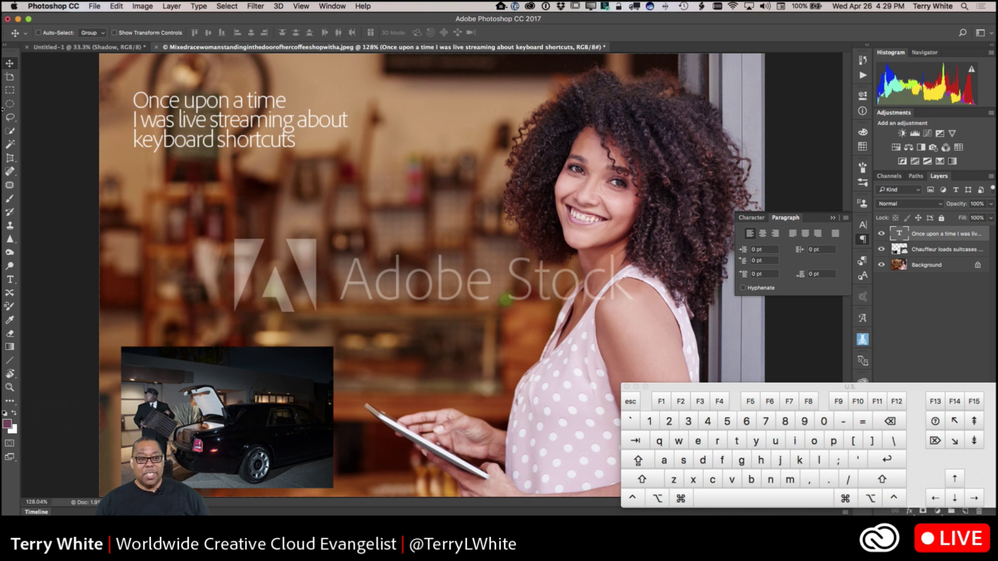
key("super+shift+z")
key("super+shift+z")
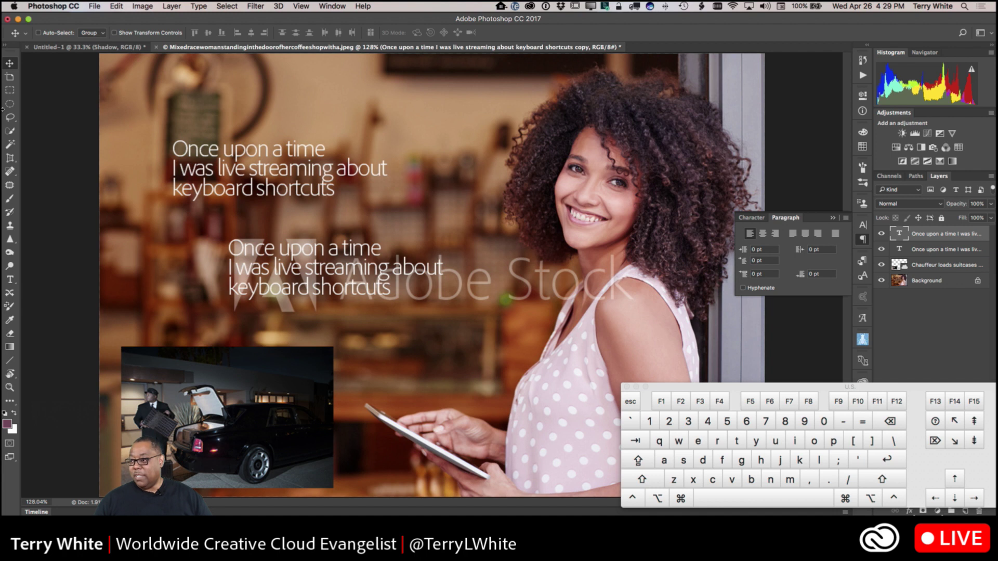
Set the view to 100% and use the Type tool to enlarge the word "Once" in the upper text block to 62 pt.
key("super")
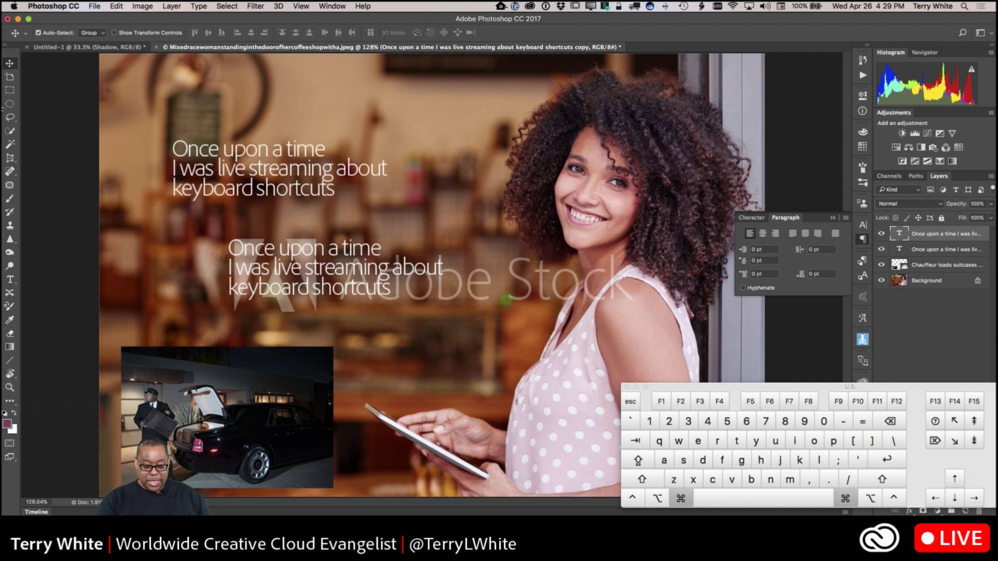
key("super+equal")
key("super+minus")
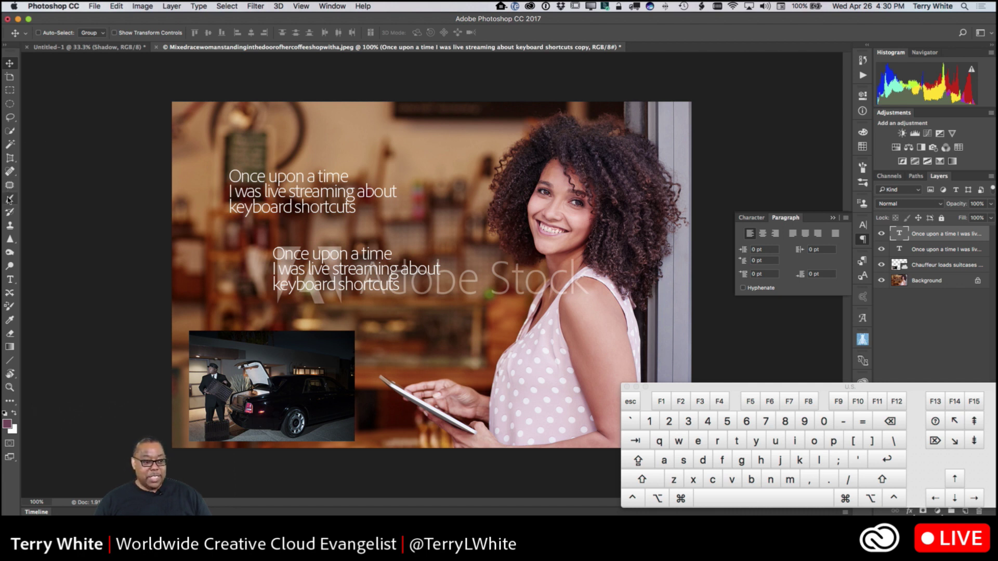
left_click(10, 279)
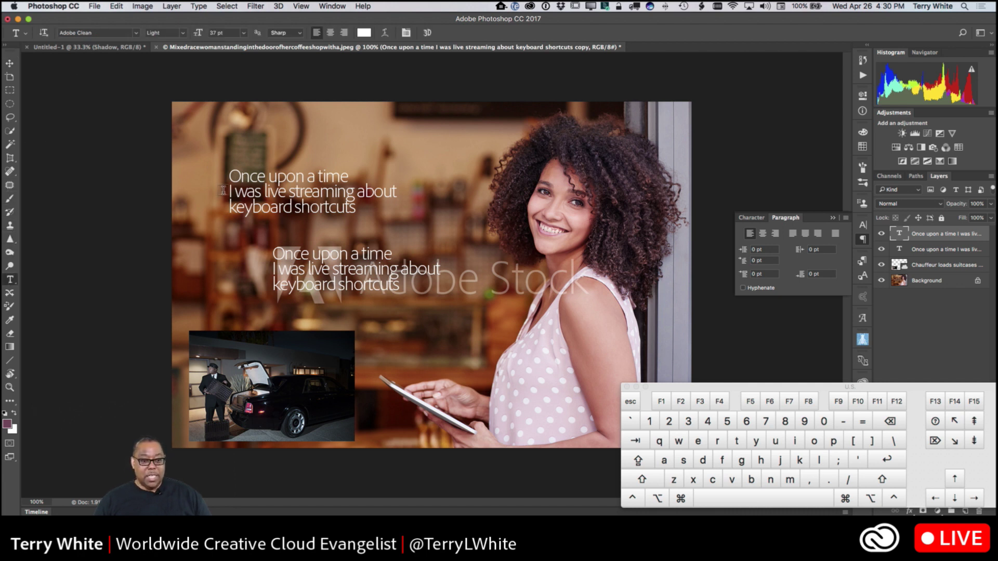
left_click_drag(265, 176, 204, 175)
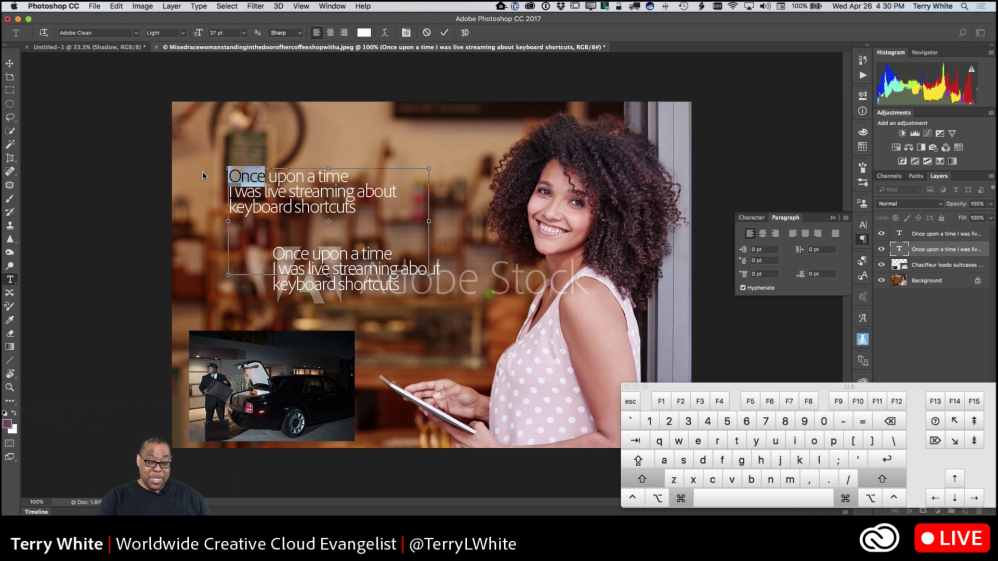
key("super+shift+period")
key("super+shift+period")
key("super+shift+period")
key("super+shift+period")
key("super+shift+period")
key("super+shift+period")
key("super+shift+period")
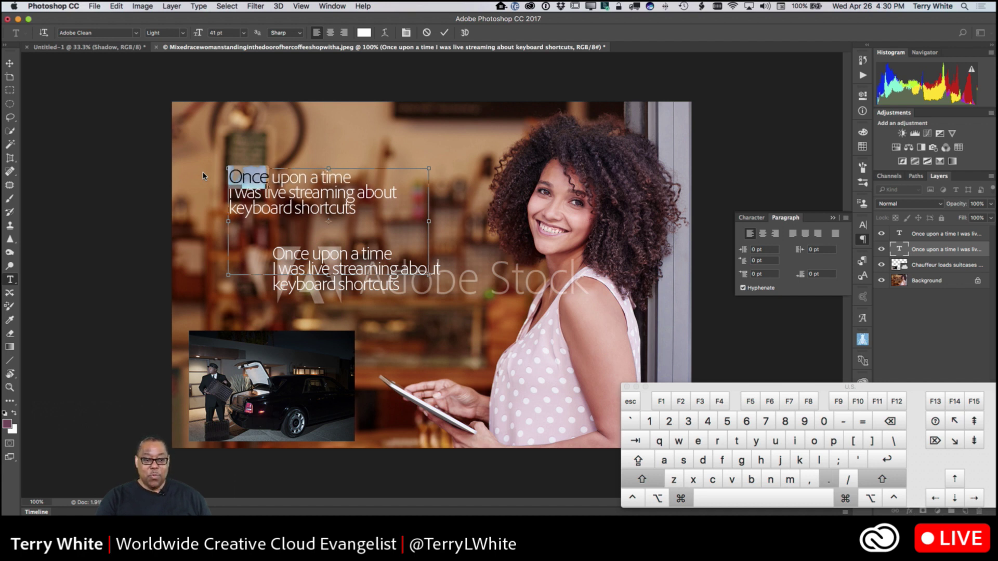
key("super+shift+period")
key("super+shift+period")
key("super+shift+period")
key("super+shift+period")
key("super+shift+period")
key("super+shift+period")
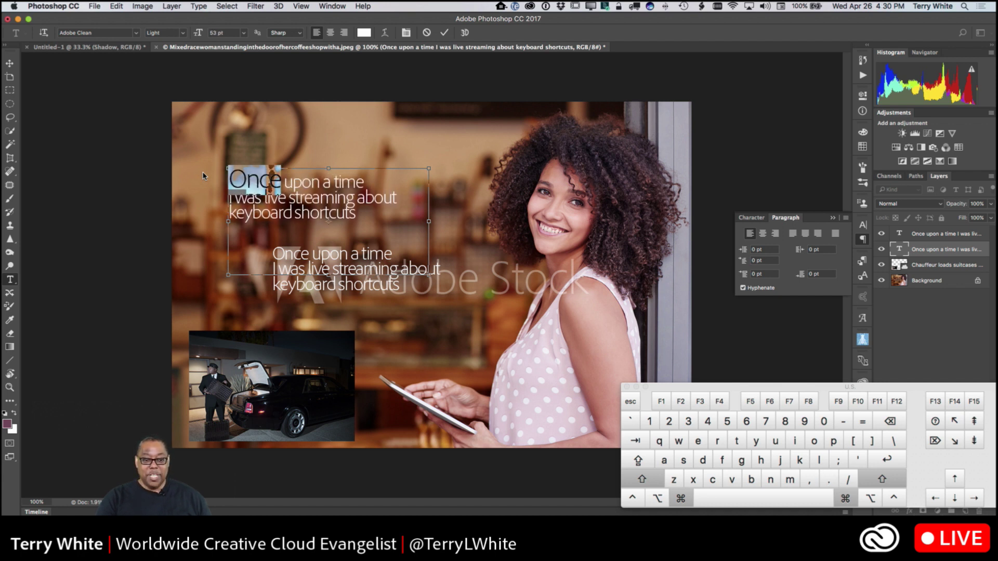
key("super+shift+period")
key("super+shift+period")
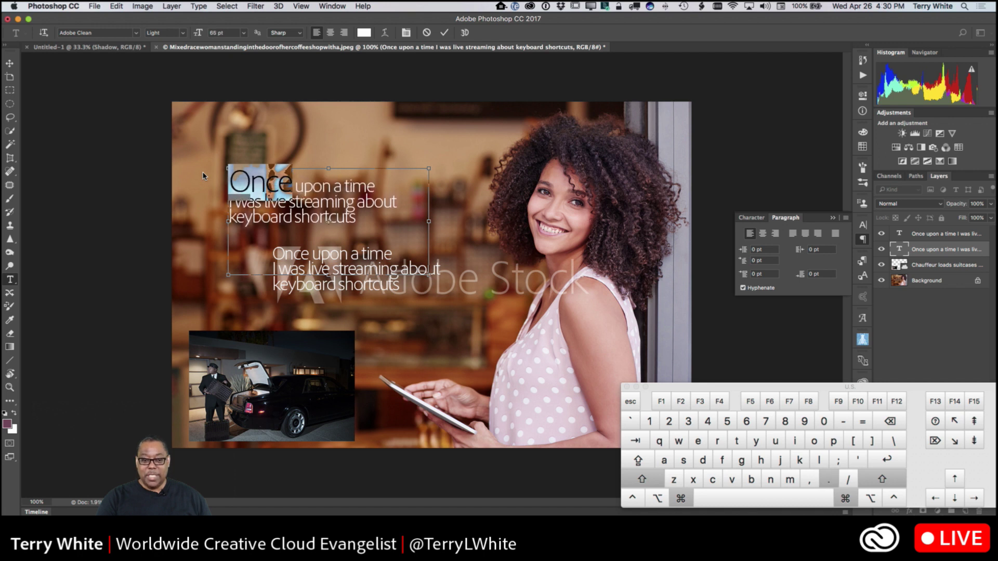
key("super+shift+comma")
key("super+shift+comma")
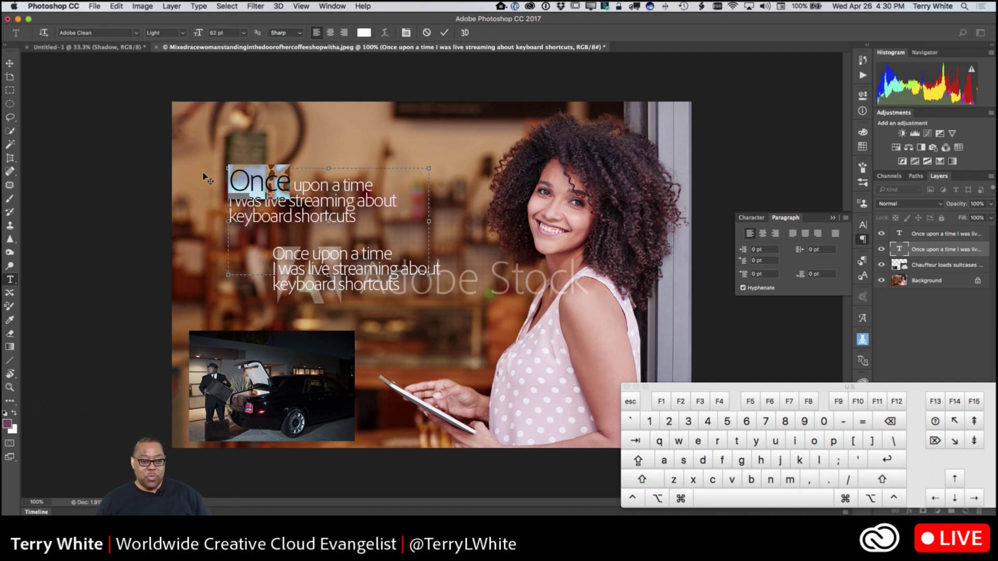
Tighten the kerning between the "O" and "n" of "Once" in the upper text block by five increments.
left_click(335, 188)
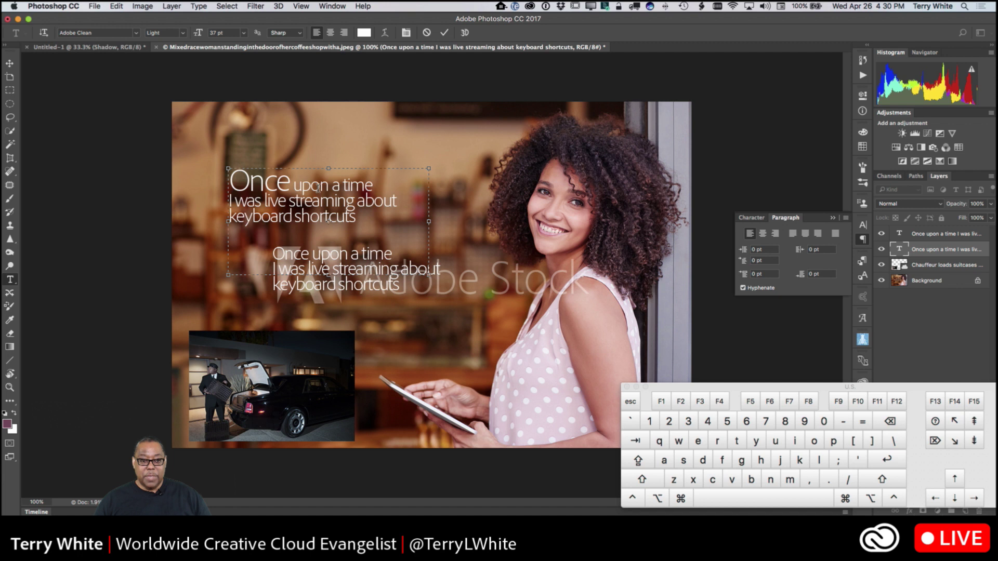
left_click_drag(330, 188, 292, 181)
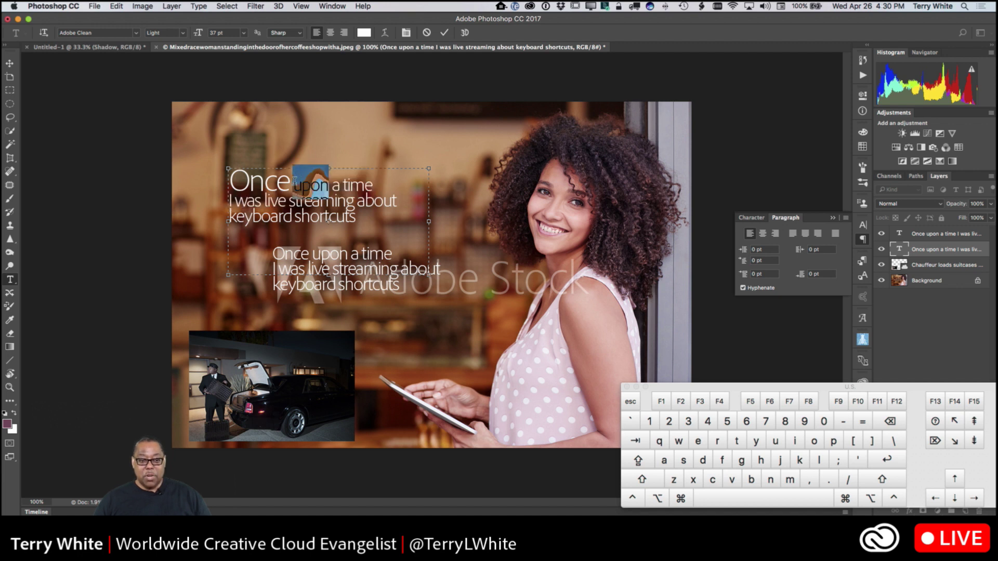
left_click(250, 181)
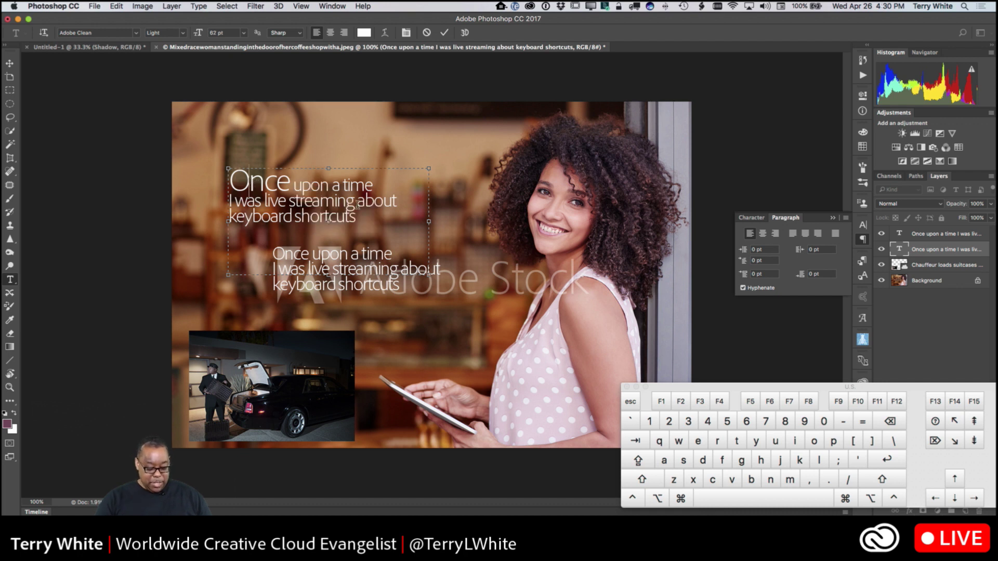
key("alt+Left")
key("alt+Left")
key("alt+Left")
key("alt+Left")
key("alt+Left")
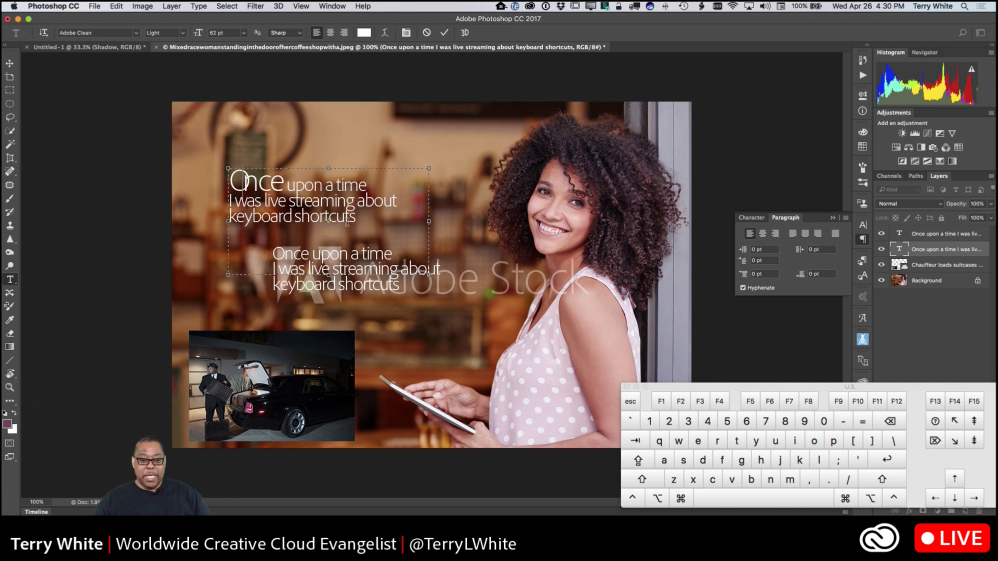
Select all the text in the upper text block and increase its leading by eight increments.
left_click_drag(356, 218, 220, 180)
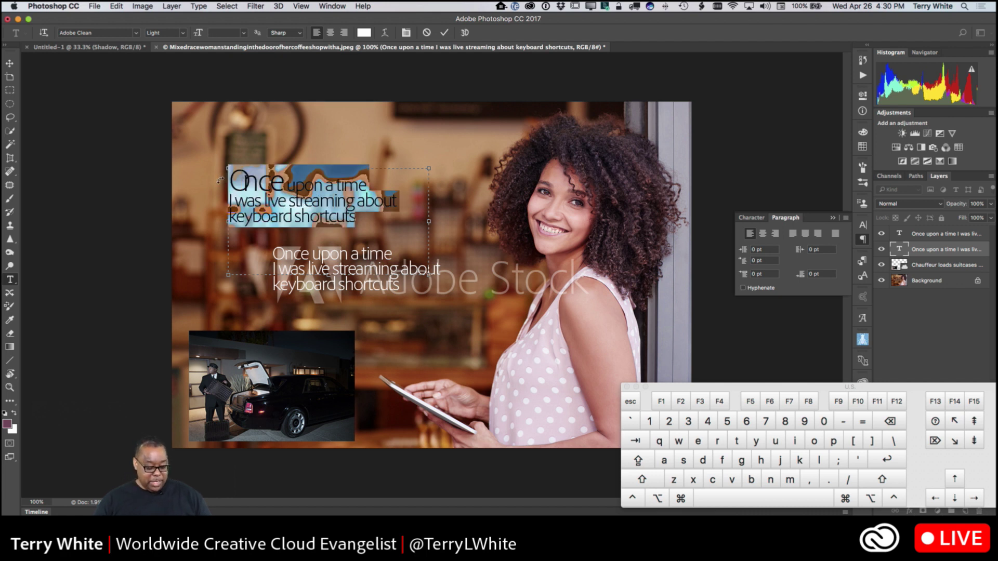
key("alt")
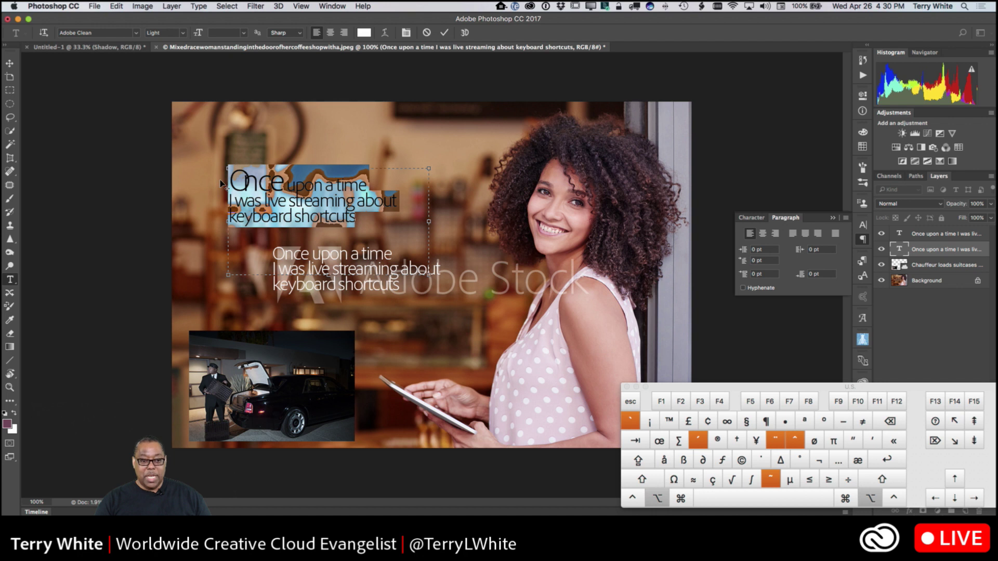
key("alt+Down")
key("alt+Down")
key("alt+Down")
key("alt+Down")
key("alt+Down")
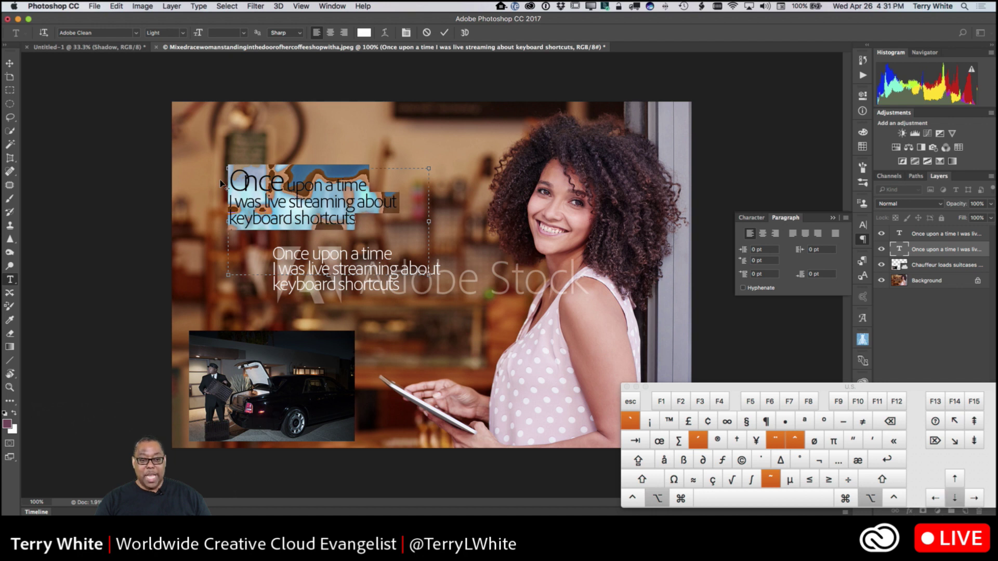
key("alt+Down")
key("alt+Down")
key("alt+Down")
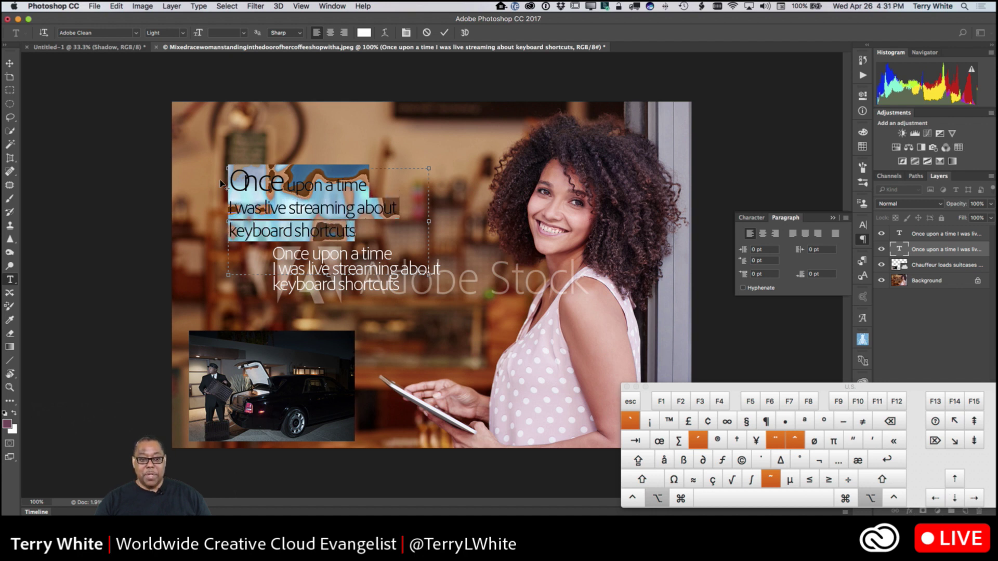
left_click(266, 219)
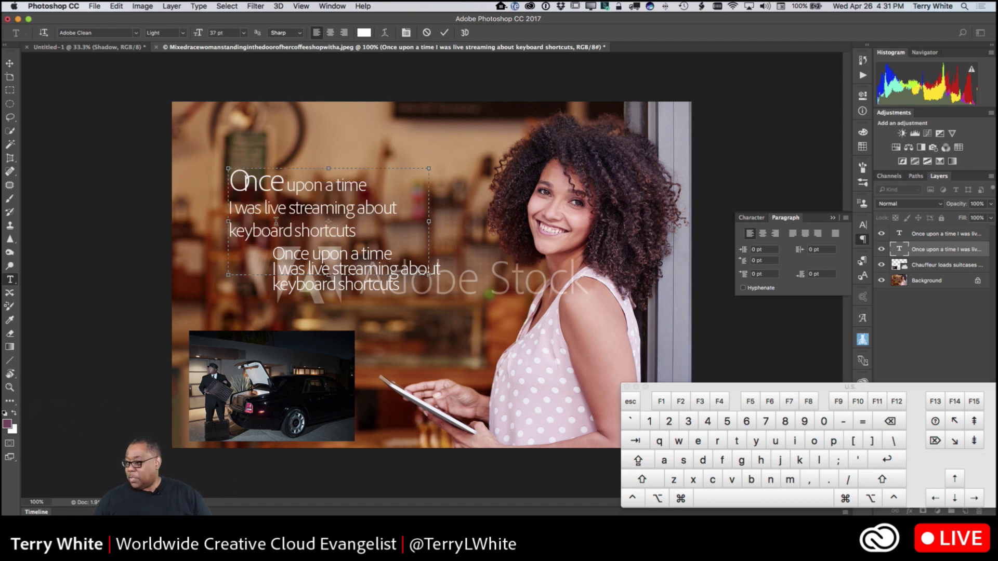
Commit the text edit by switching to the Move tool, and zoom in to 200% on the two text blocks.
left_click(9, 65)
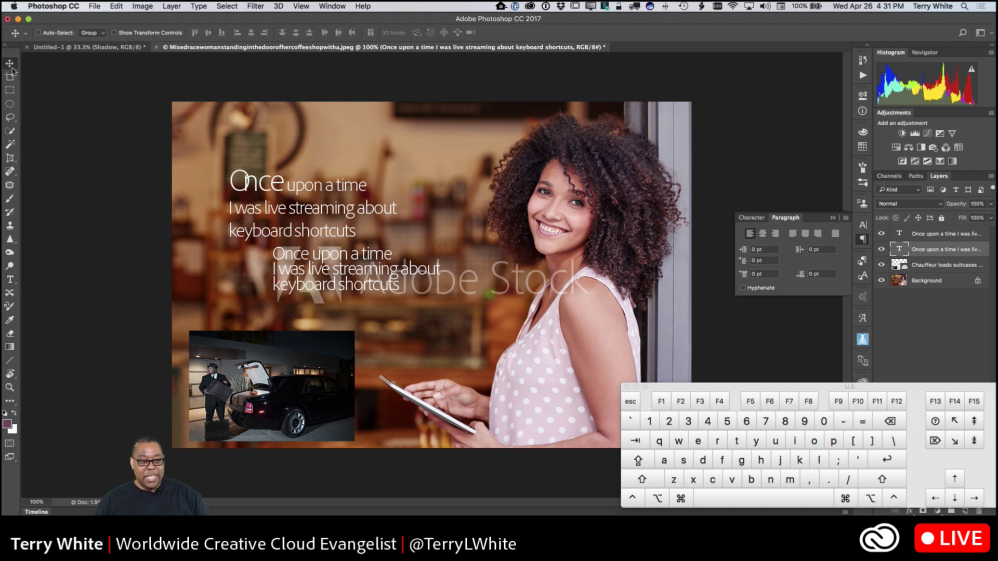
key("space")
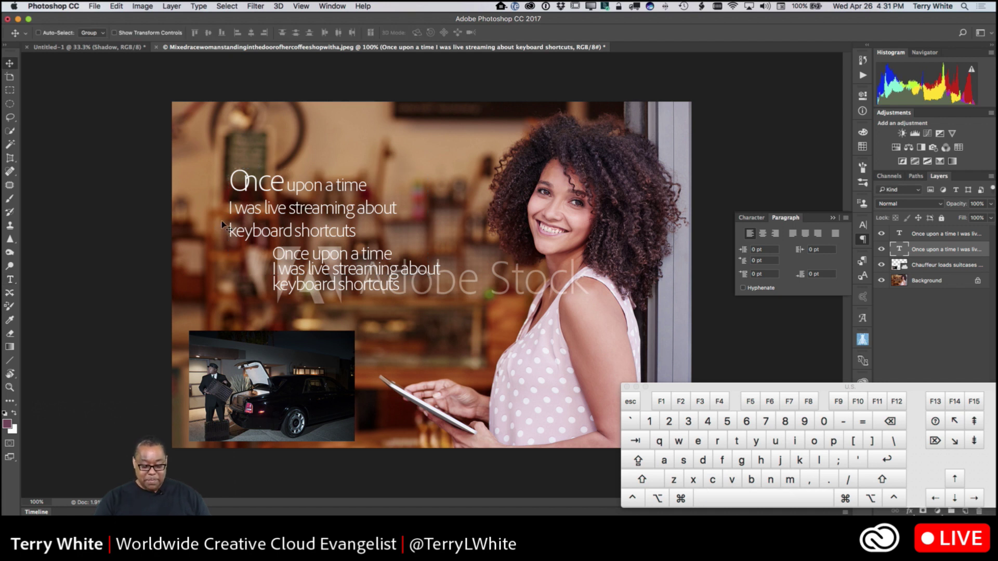
key("super+equal")
left_click_drag(195, 219, 291, 324)
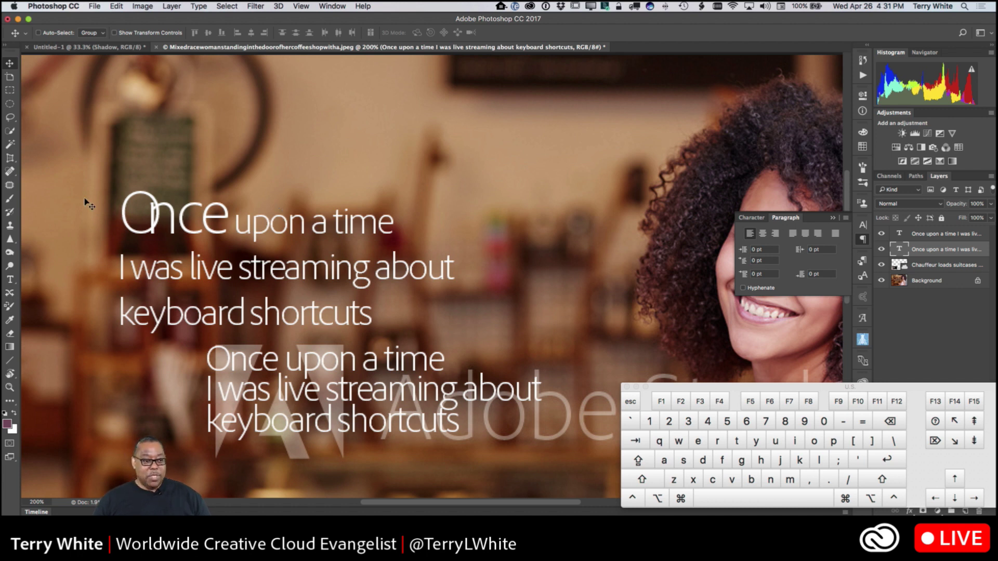
Switch to the Patch tool and back to the Move tool, and temporarily use the Zoom tool to zoom out to about 152%.
left_click(9, 186)
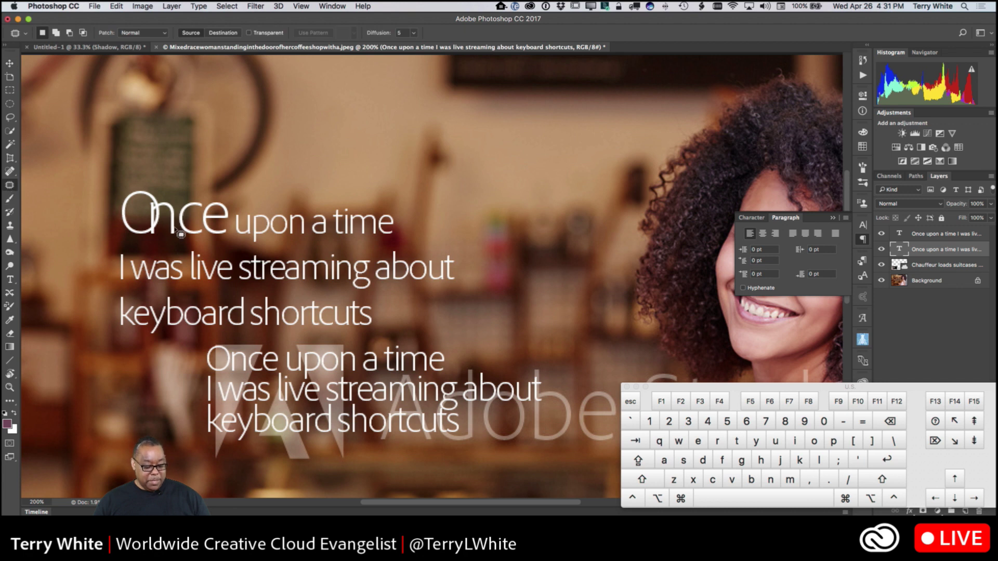
key("v")
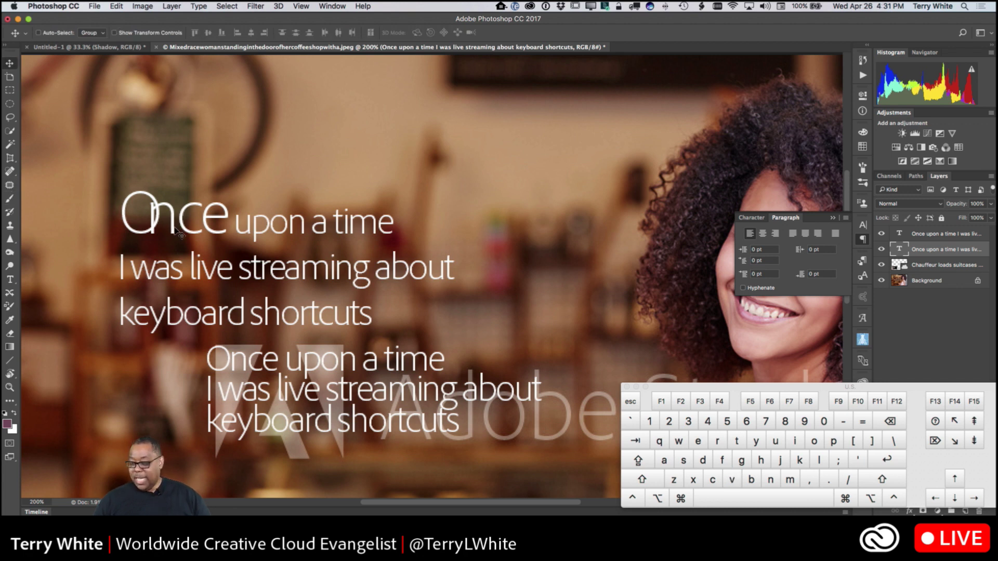
key("z")
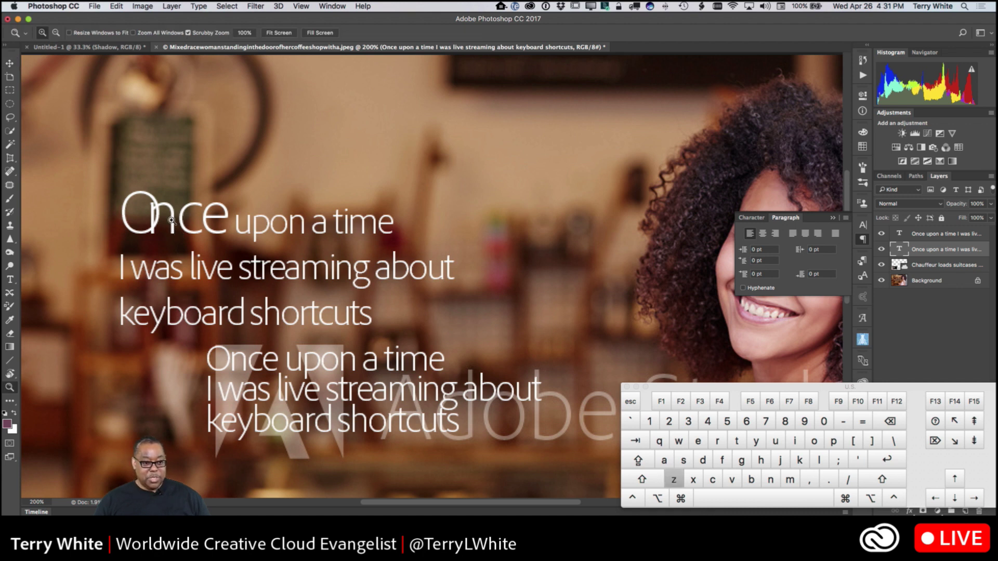
mouse_move(233, 270)
left_mouse_down()
mouse_move(165, 208)
mouse_move(219, 255)
mouse_move(281, 260)
mouse_move(171, 224)
mouse_move(180, 236)
mouse_move(168, 221)
mouse_move(235, 288)
mouse_move(177, 244)
mouse_move(218, 260)
left_mouse_up()
key("z")
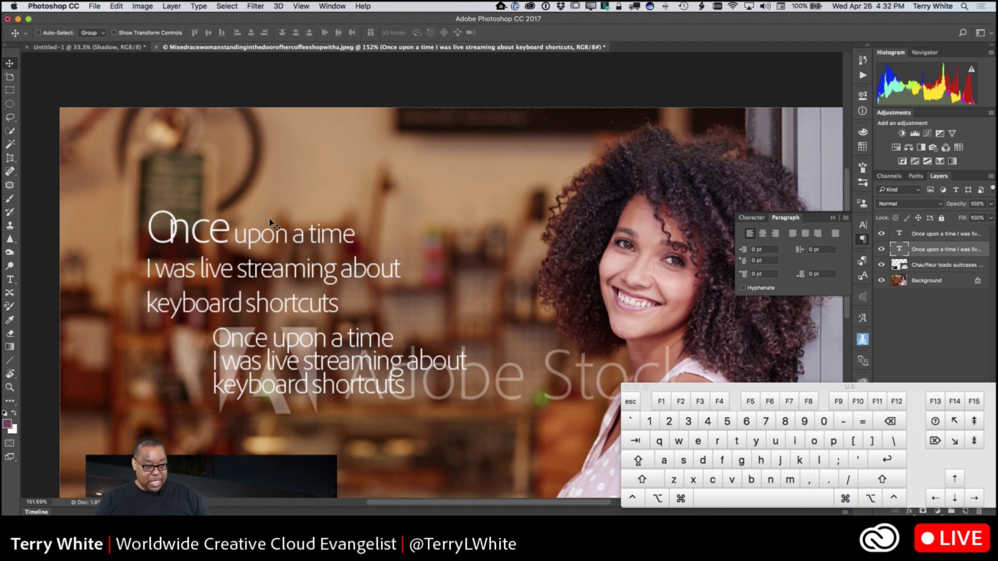
Activate the Brush tool on the Background layer and enlarge the brush to 200 px.
key("b")
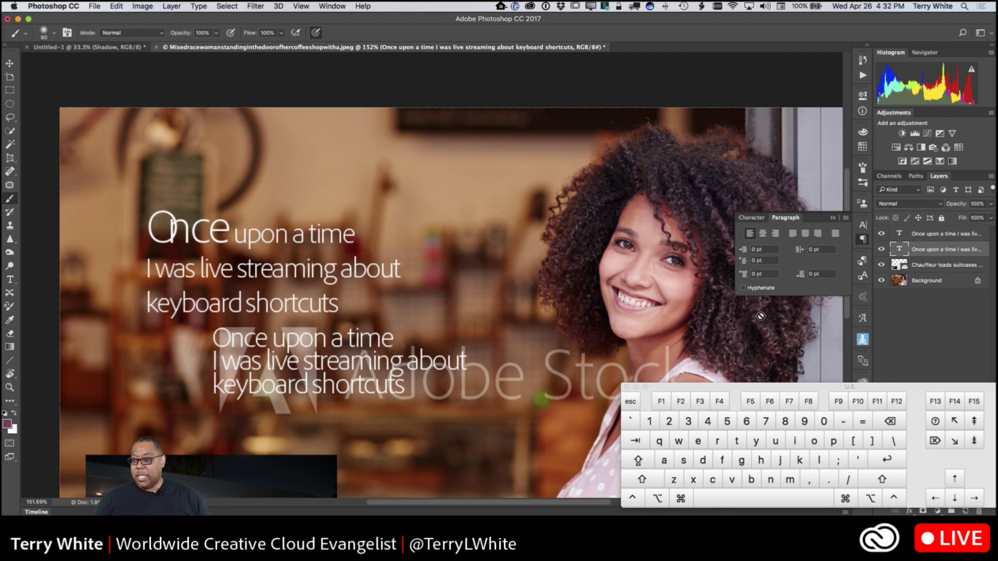
left_click(926, 281)
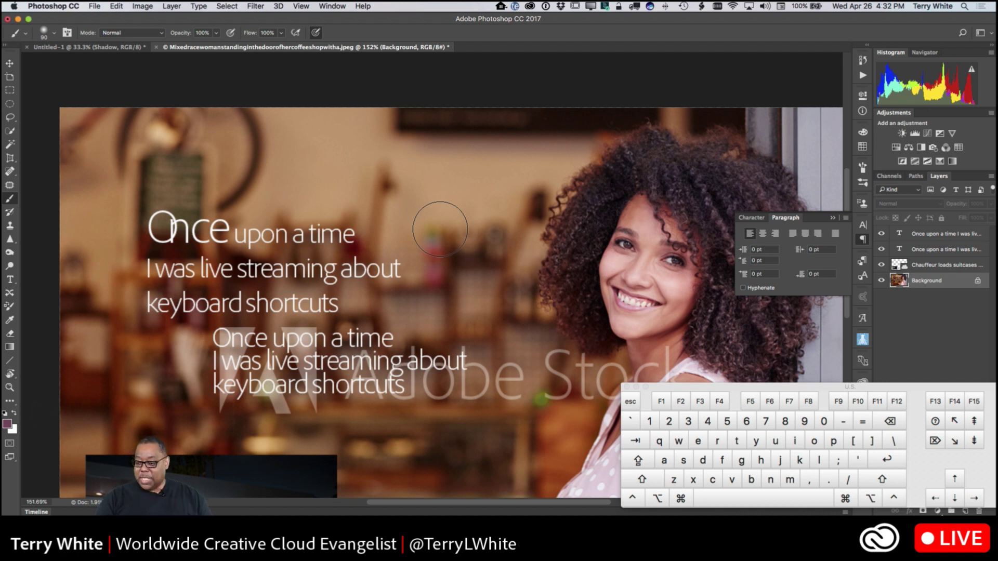
key("bracketright")
key("bracketright")
key("bracketright")
key("bracketright")
key("bracketright")
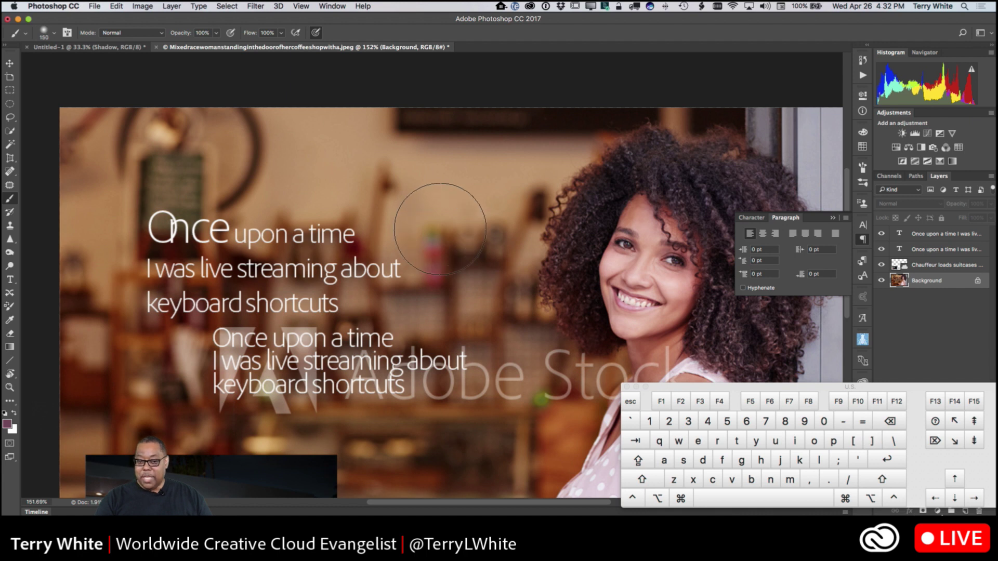
key("bracketright")
Shrink the brush in repeated increments to 40 px.
key("bracketleft")
key("bracketleft")
key("bracketleft")
key("bracketleft")
key("bracketleft")
key("bracketleft")
key("bracketleft")
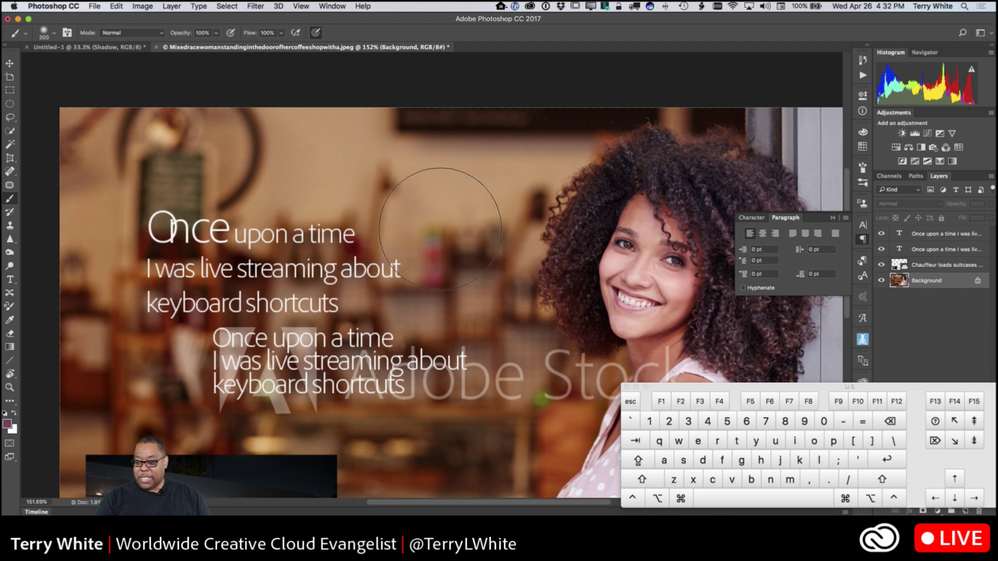
key("bracketleft")
key("bracketleft")
key("bracketleft")
key("bracketleft")
key("bracketleft")
key("bracketleft")
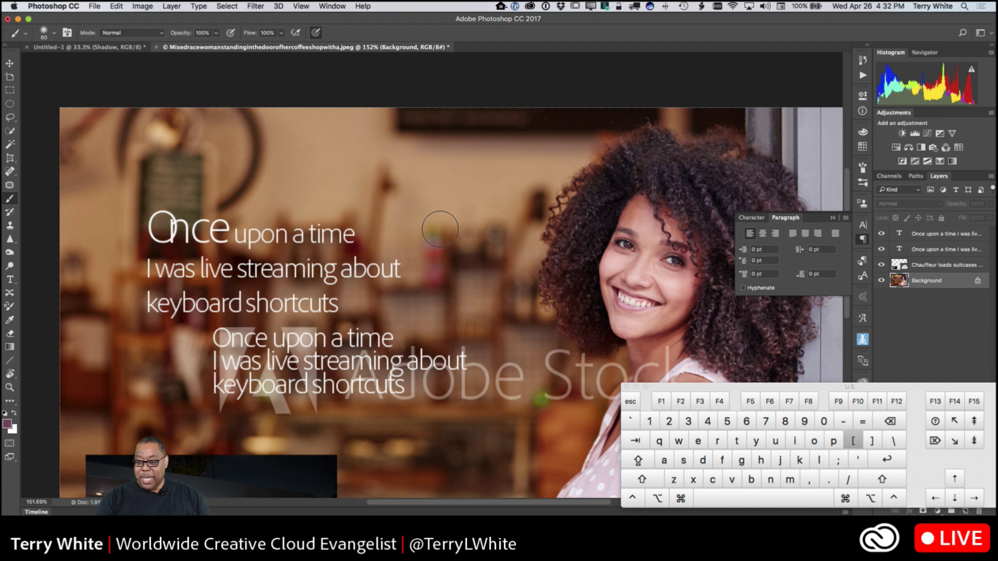
Enlarge the brush in repeated increments back up to 200 px.
key("bracketright")
key("bracketright")
key("bracketright")
key("bracketright")
key("bracketright")
key("bracketright")
key("bracketright")
key("bracketright")
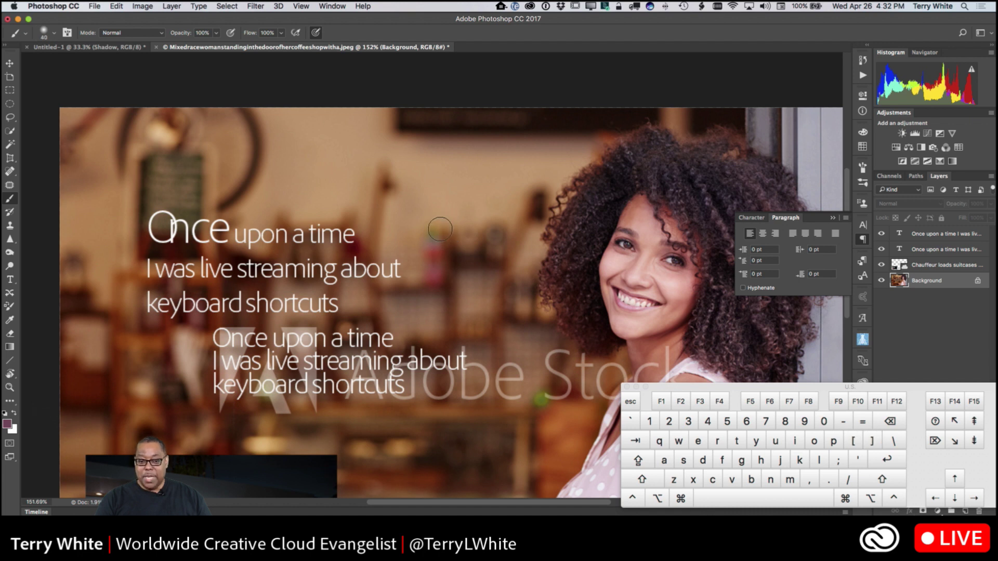
key("bracketright")
key("bracketright")
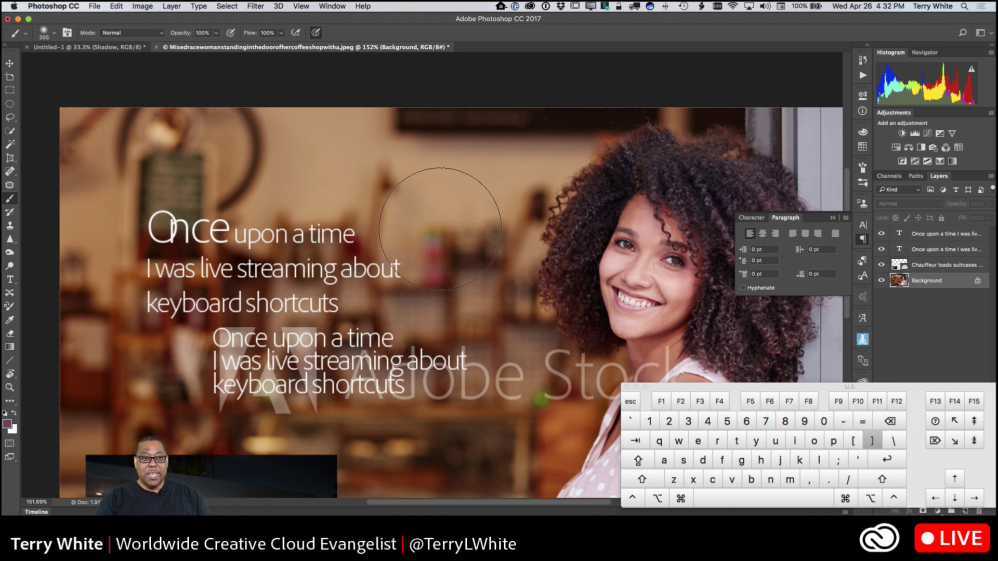
Reduce the brush size by seven increments to 70 px.
key("bracketleft")
key("bracketleft")
key("bracketleft")
key("bracketleft")
key("bracketleft")
key("bracketleft")
key("bracketleft")
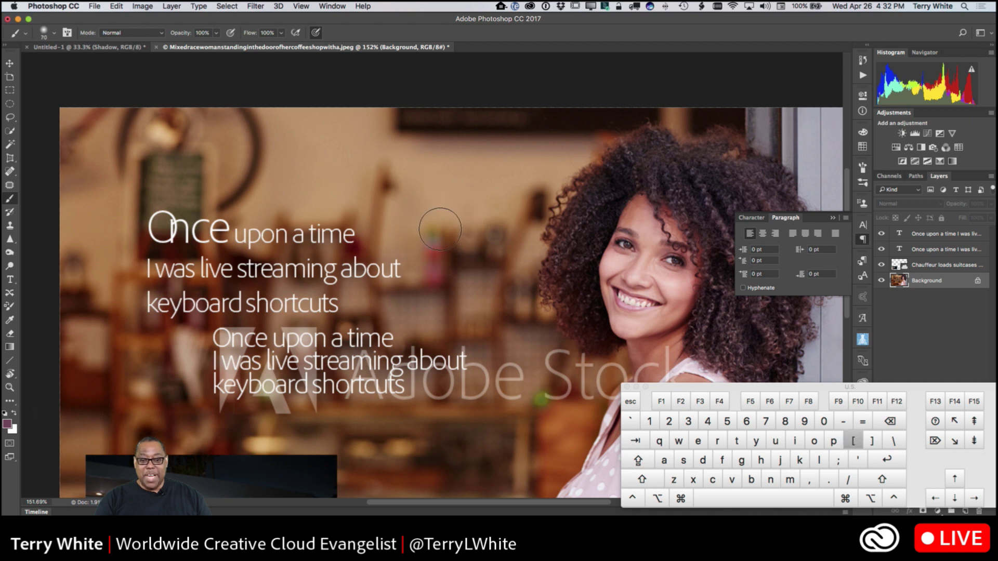